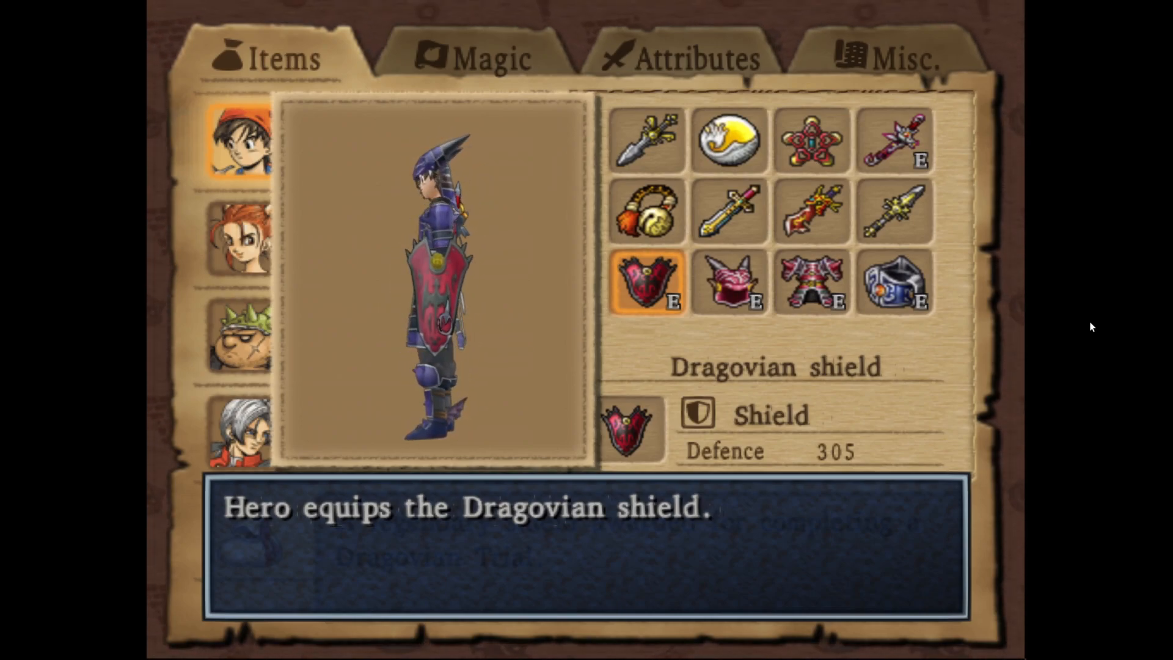
key(Return)
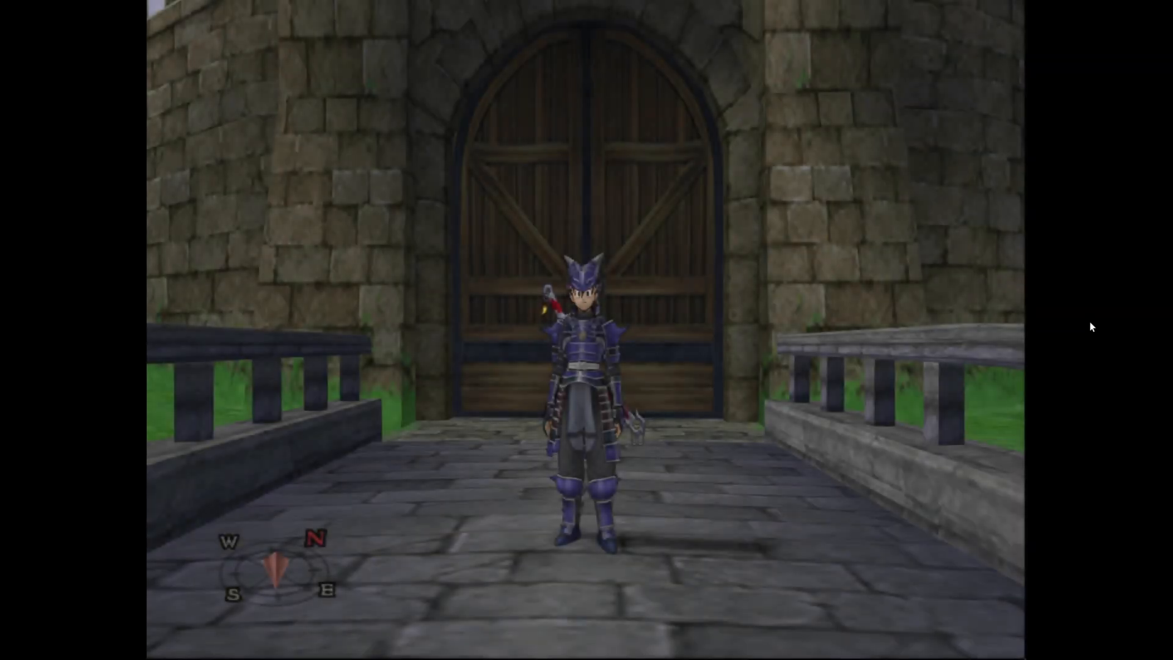
key(Up)
key(Left)
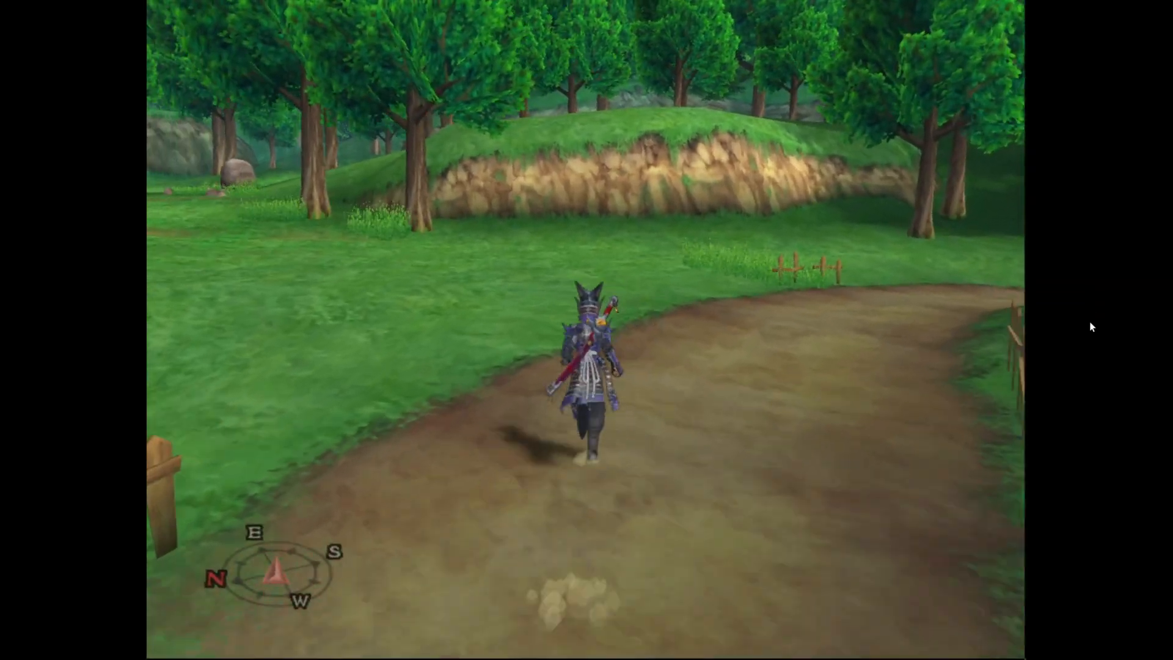
key(Up)
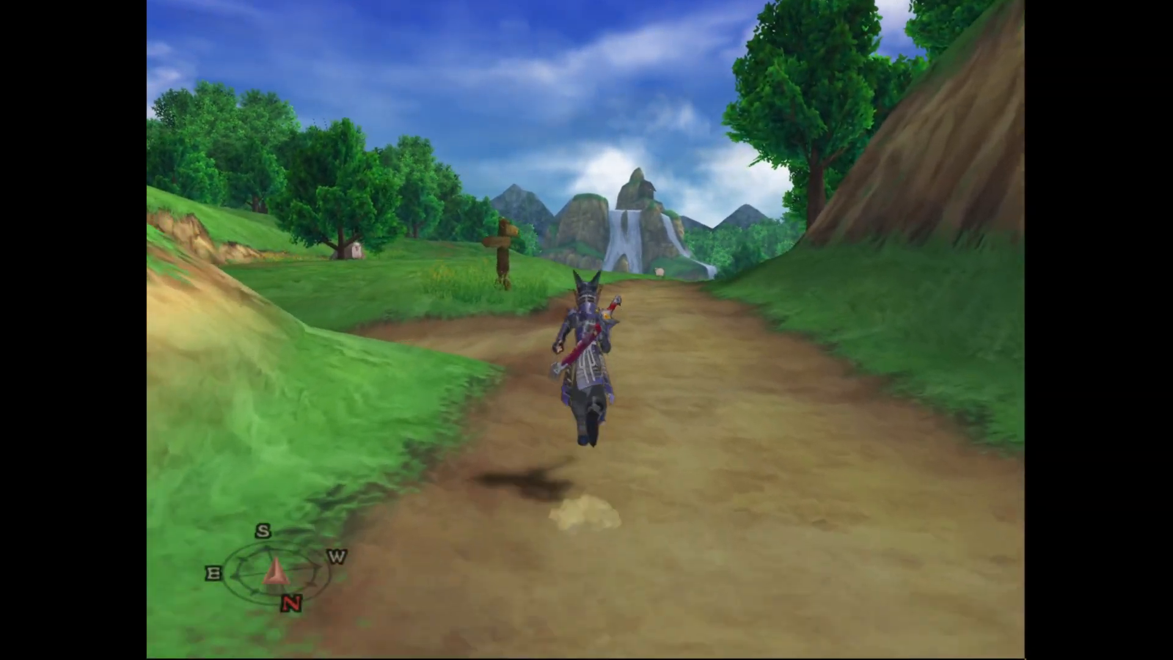
key(Left)
key(Right)
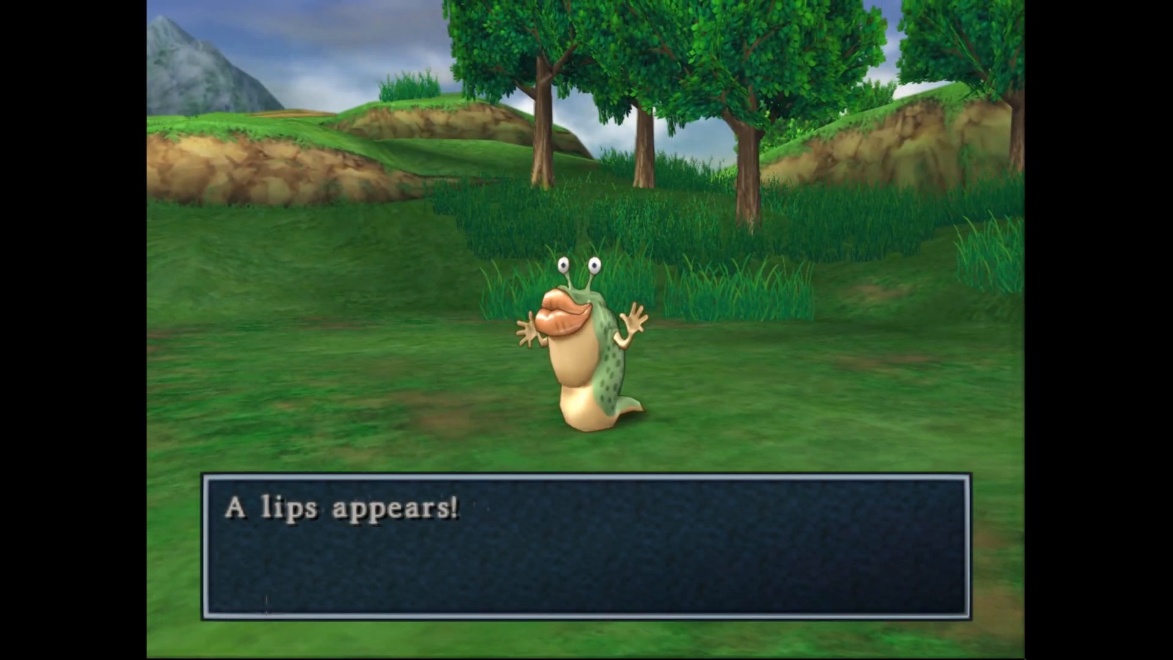
key(Return)
key(Return)
key(Return)
key(Return)
key(Return)
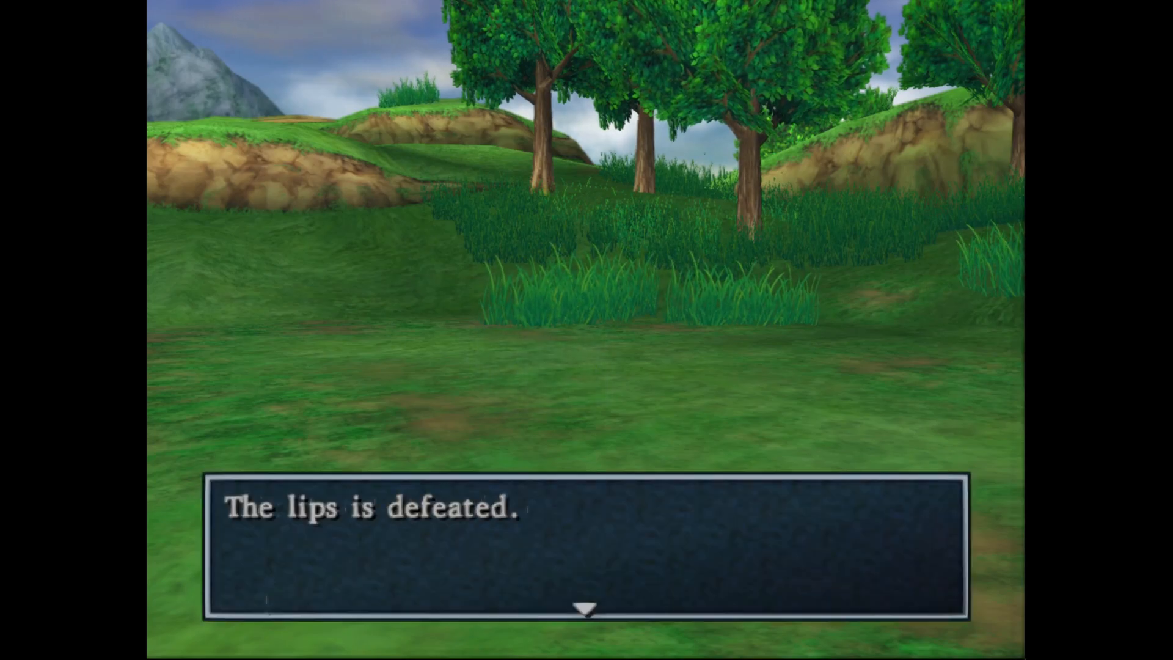
key(Return)
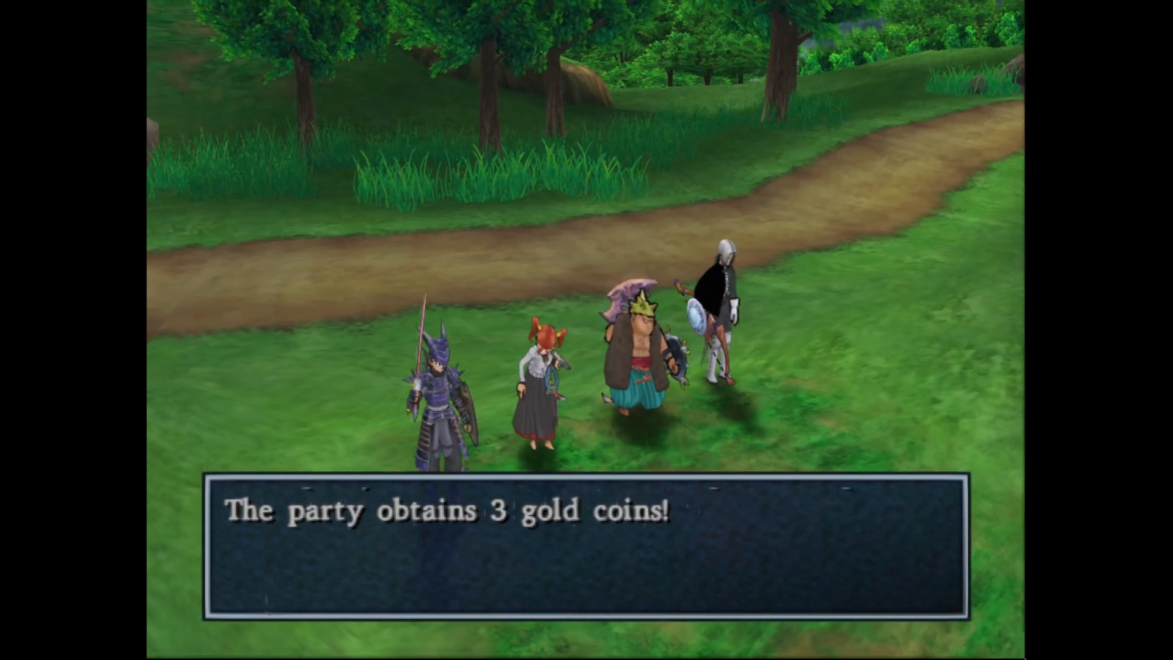
key(Return)
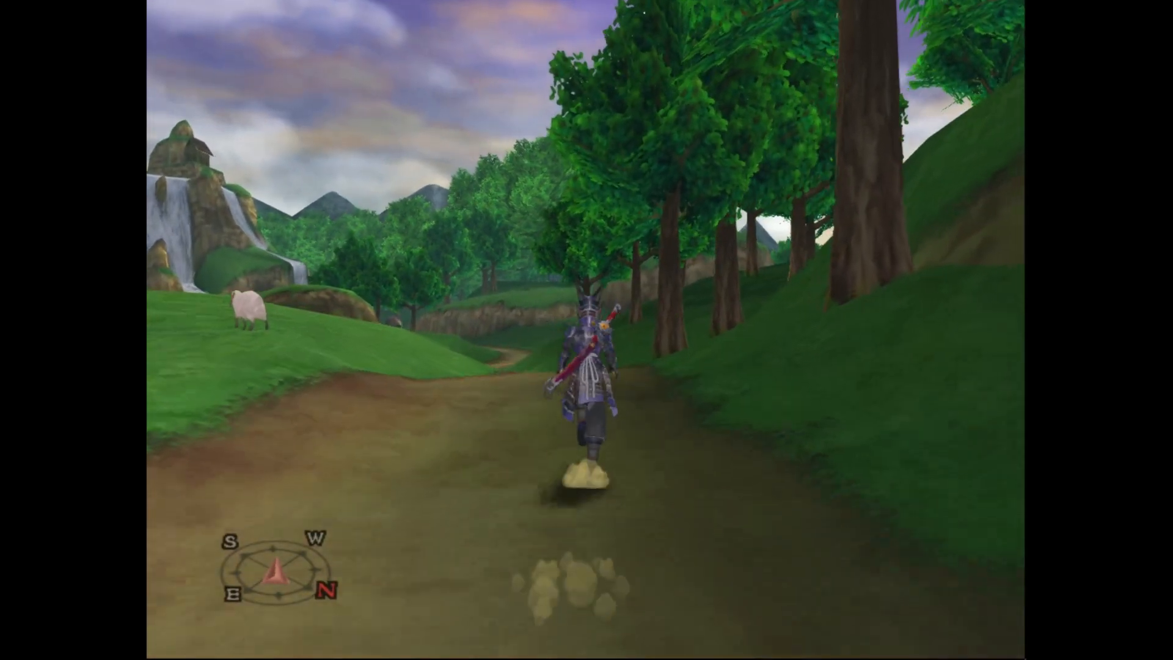
key(Left)
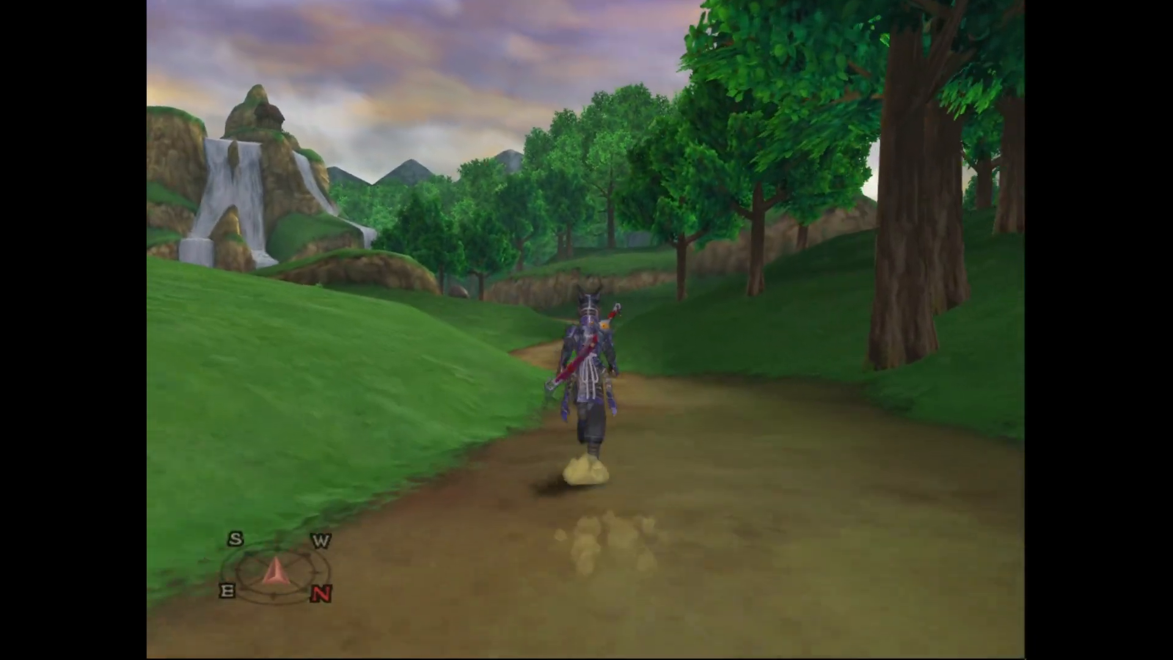
key(Up)
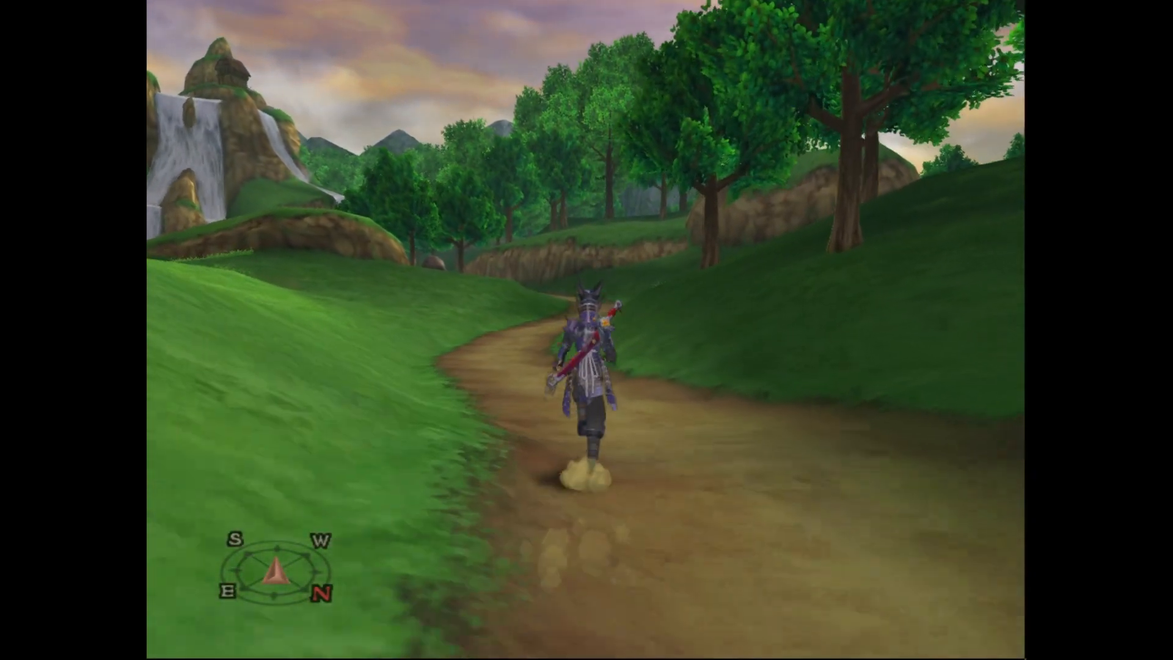
key(Up)
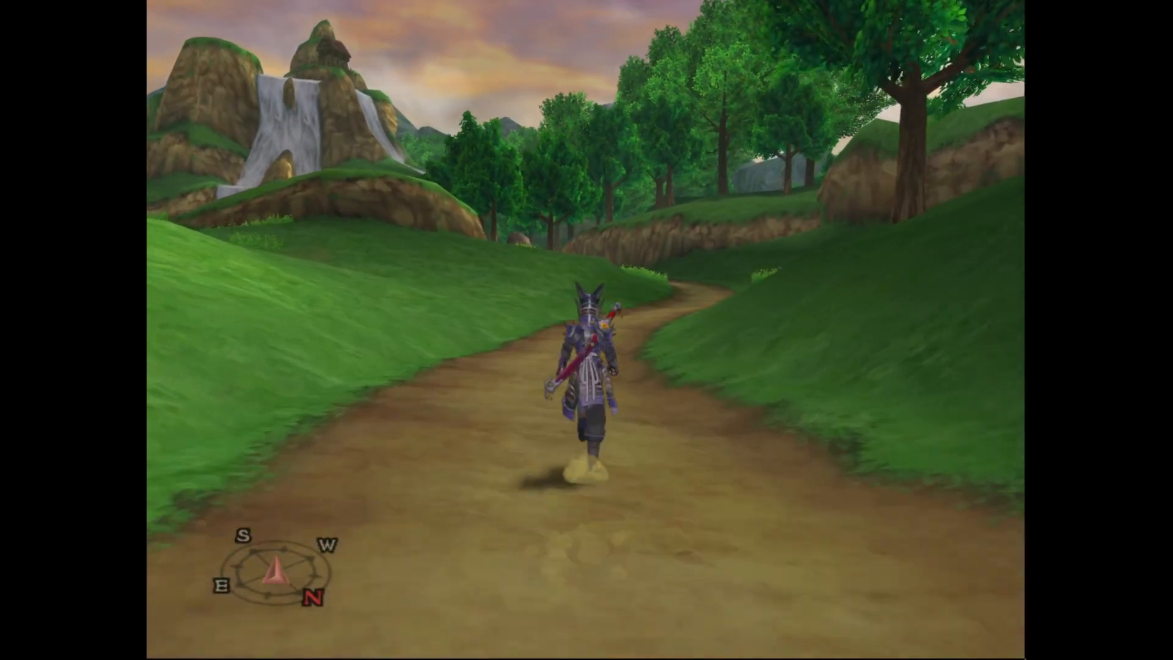
key(Up)
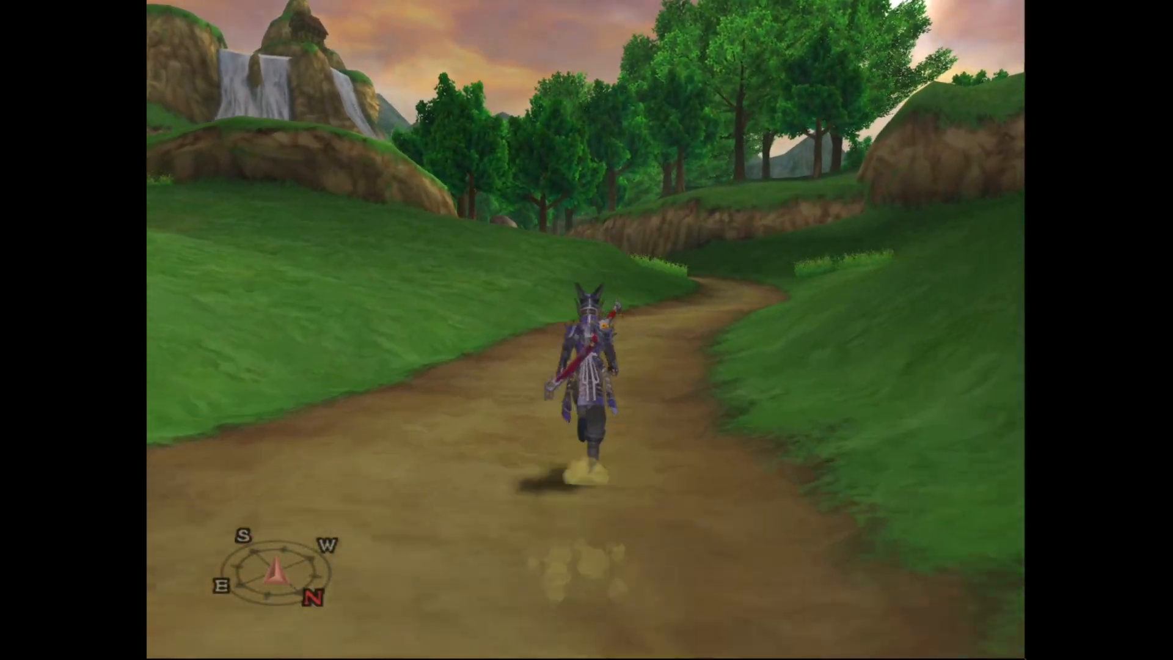
key(Up)
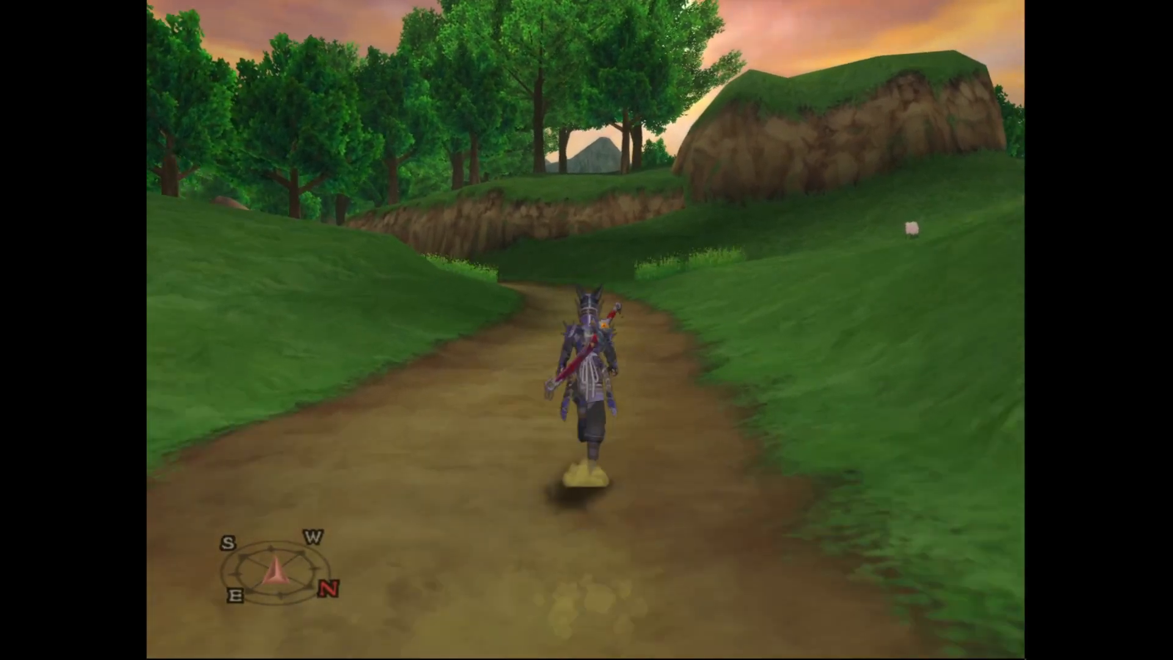
key(Up)
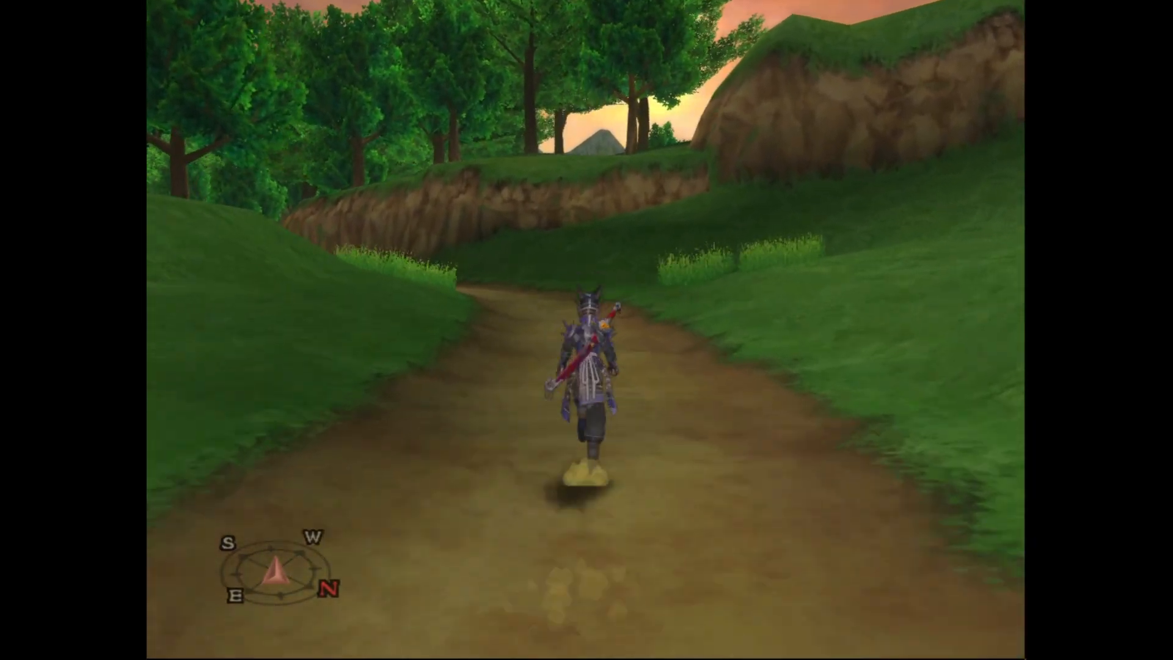
key(Up)
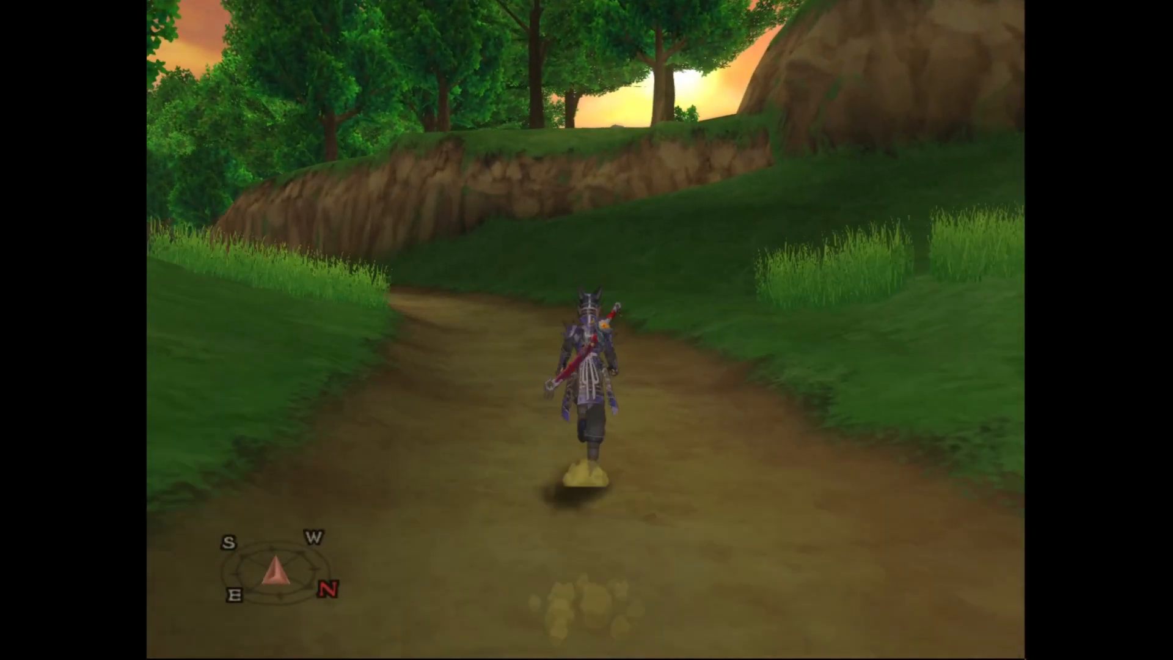
key(Up)
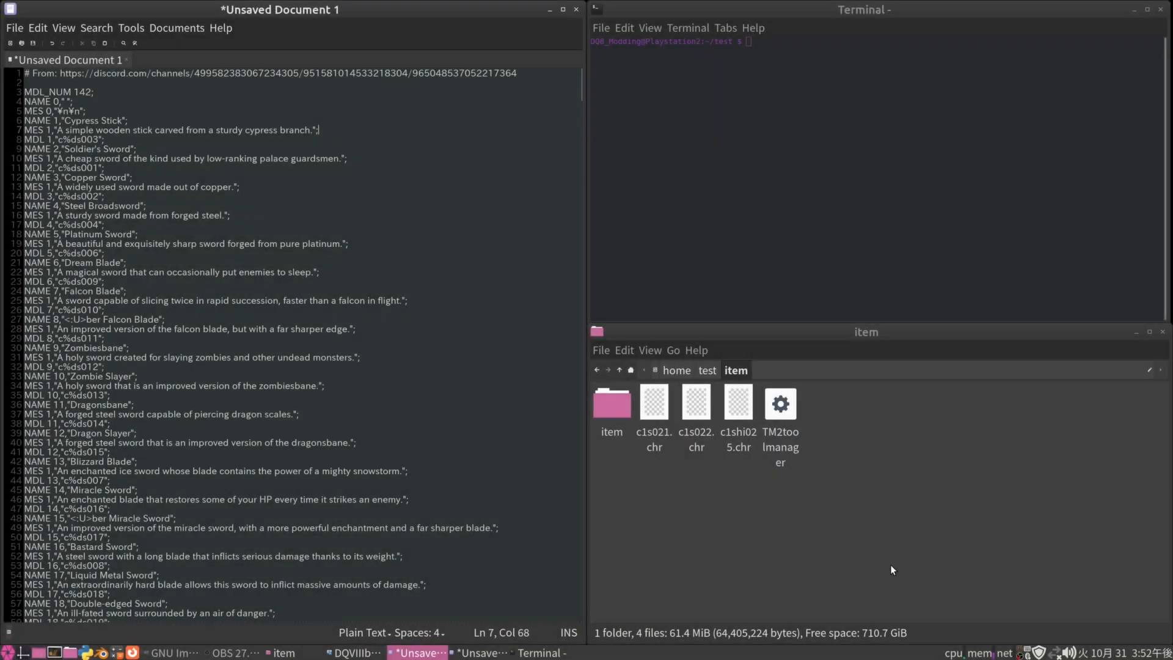
Examine the source link on the first line of the item list document.
click(887, 546)
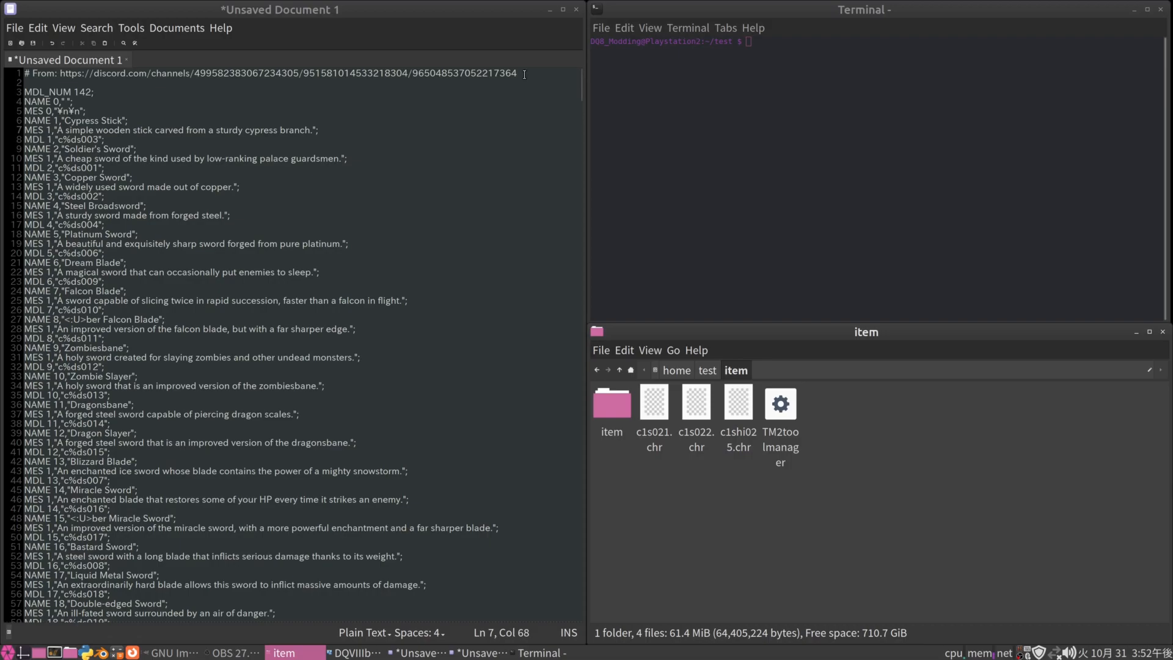
drag(525, 73, 57, 68)
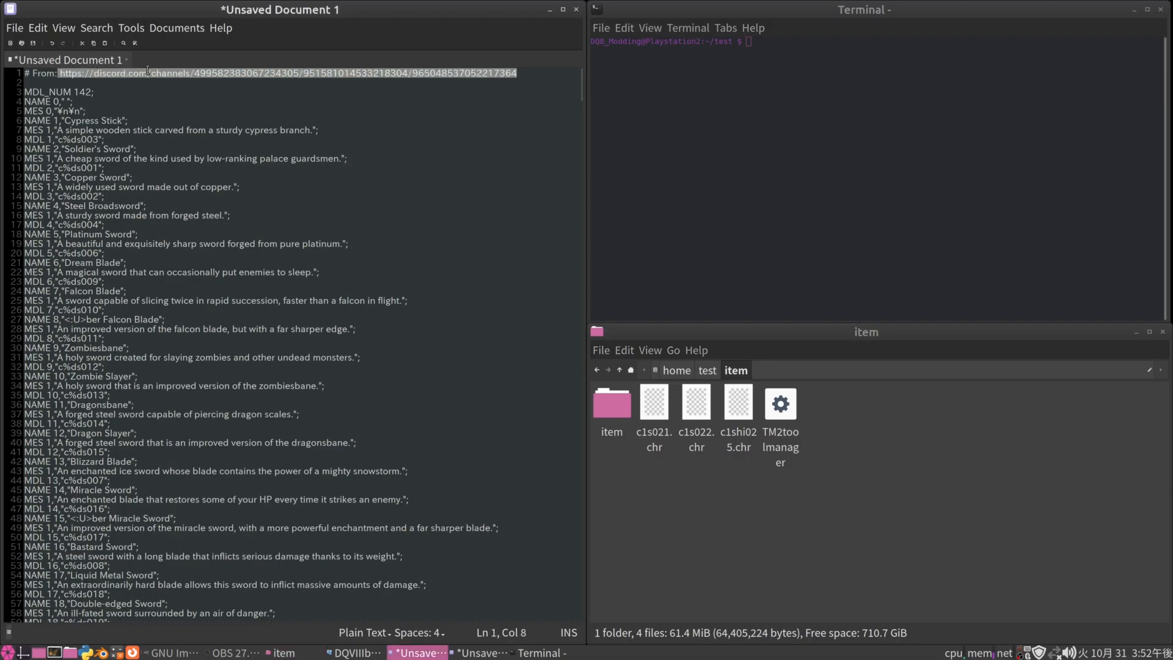
click(166, 92)
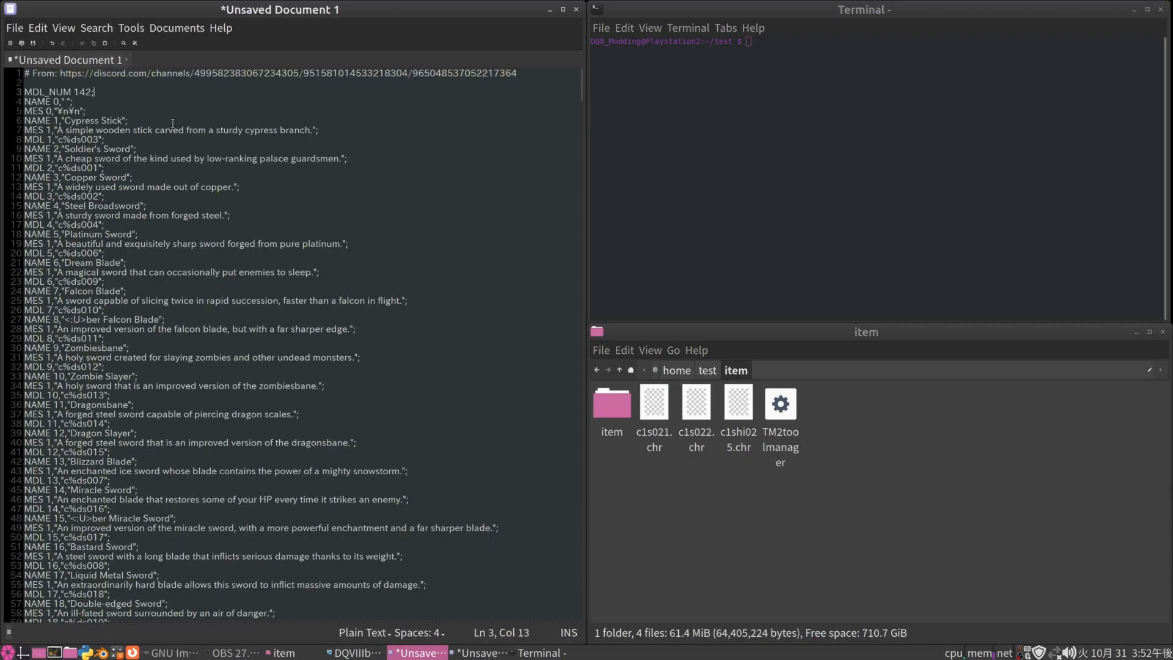
Search the item list for "dragovian shield" and check the model code on its MDL line.
click(338, 481)
key(ctrl+f)
text(dragovia)
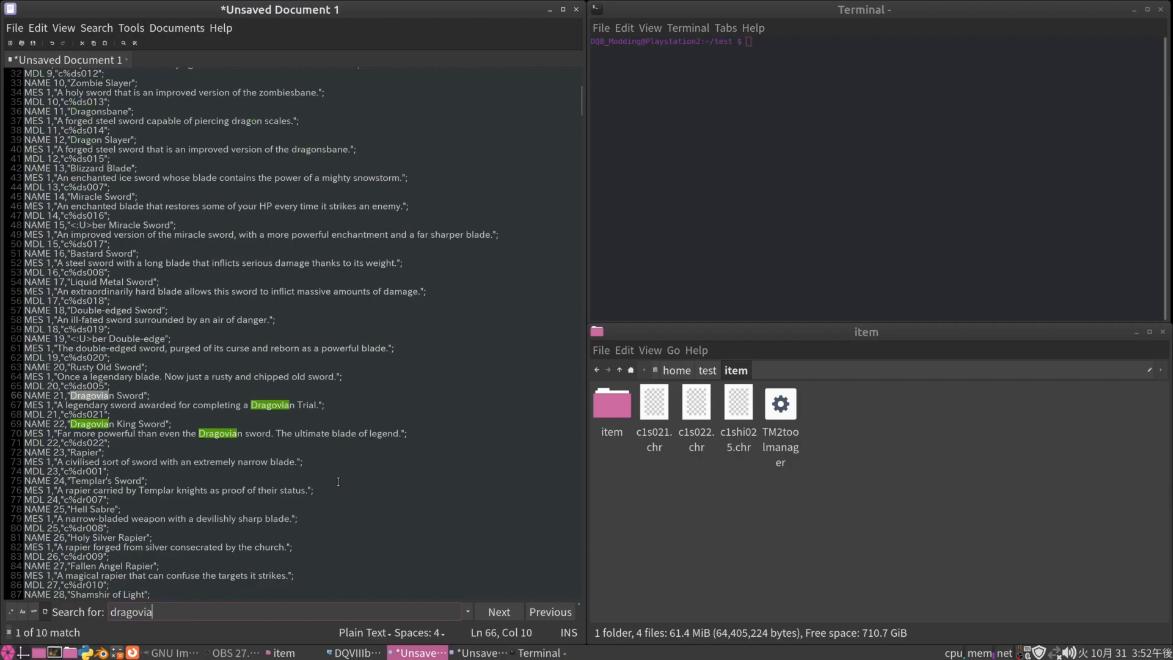
text(n shield)
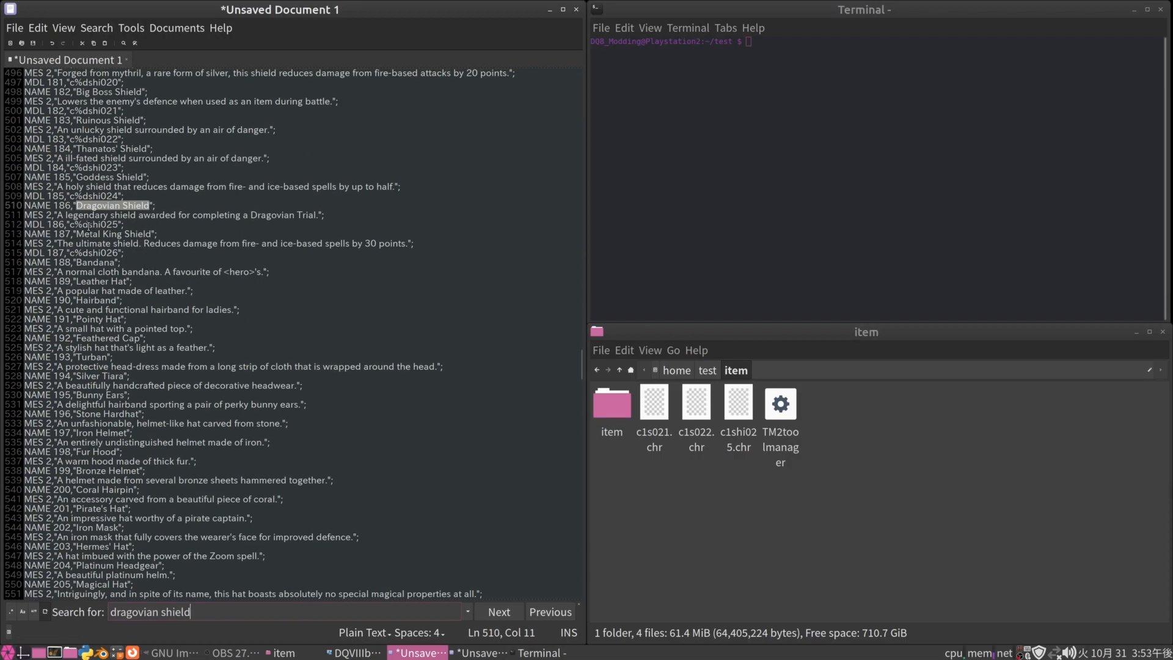
drag(90, 224, 123, 225)
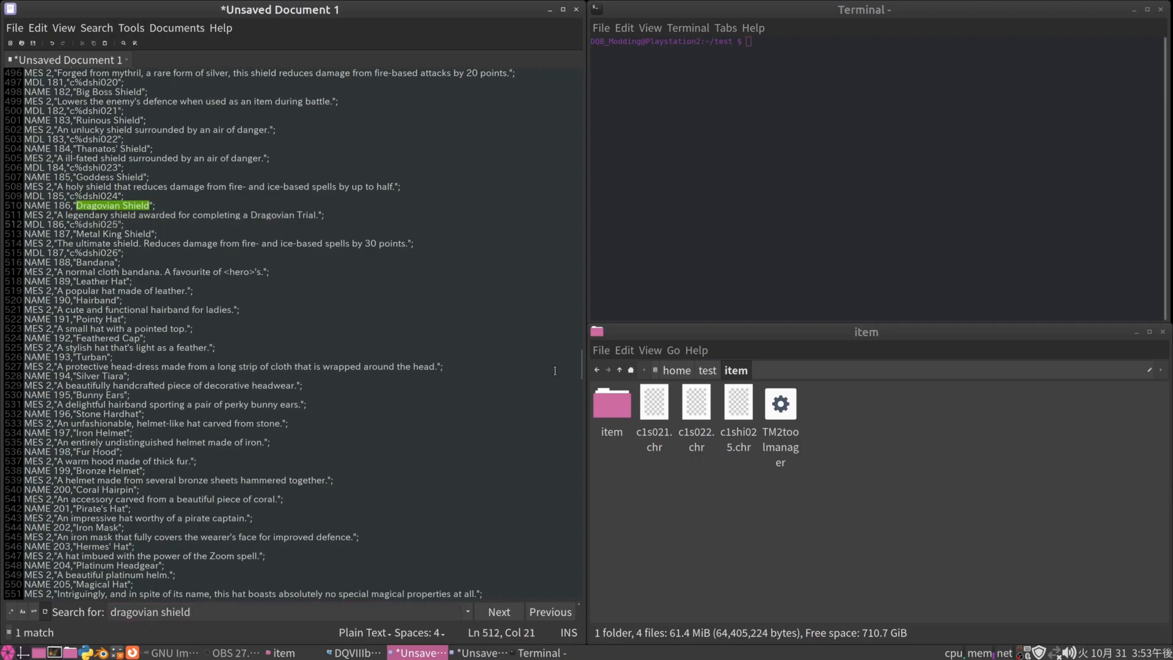
Open the nested item folder and find the Dragovian Shield model by selecting the files matching shi025.
double_click(604, 417)
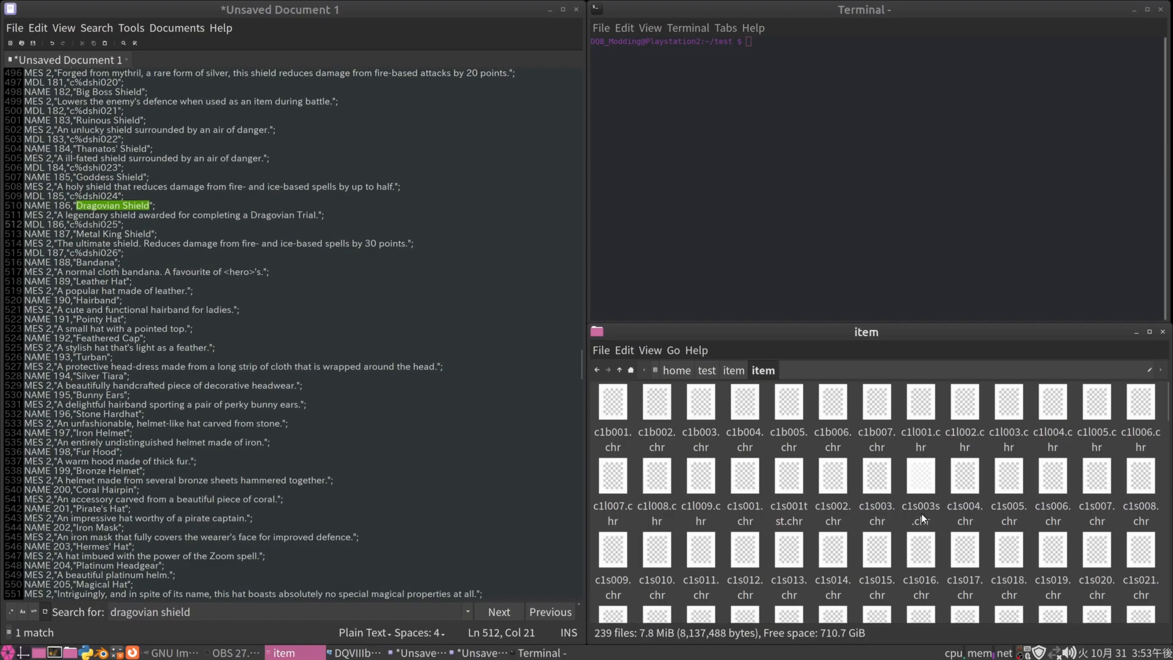
key(ctrl+s)
text(shi)
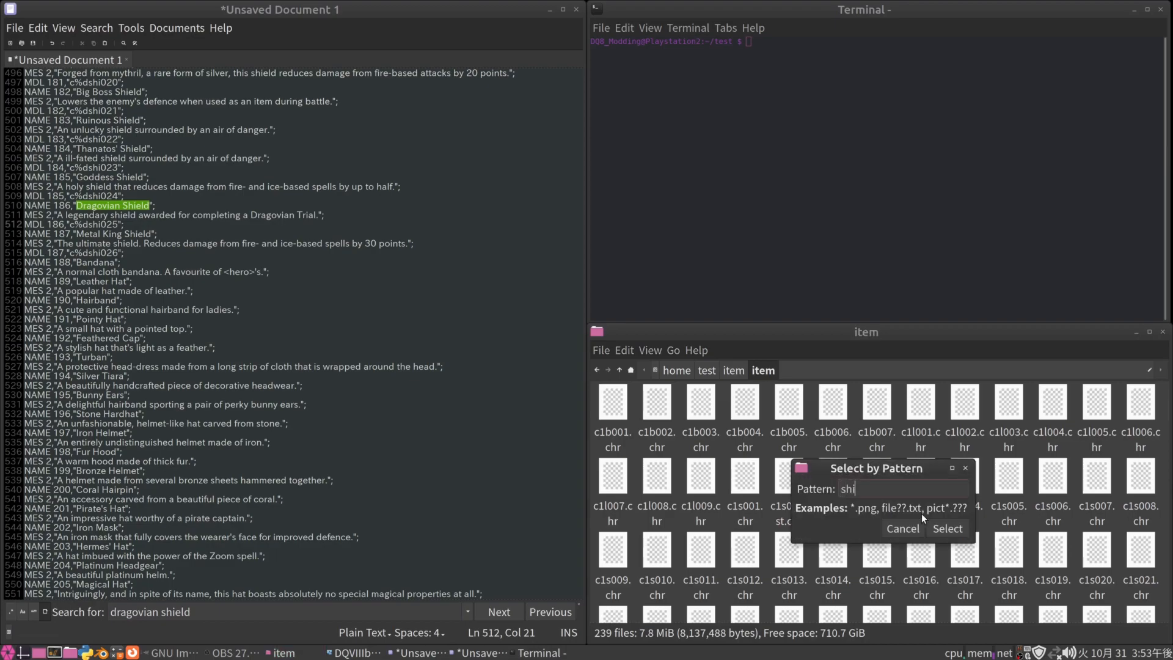
text(025)
key(Return)
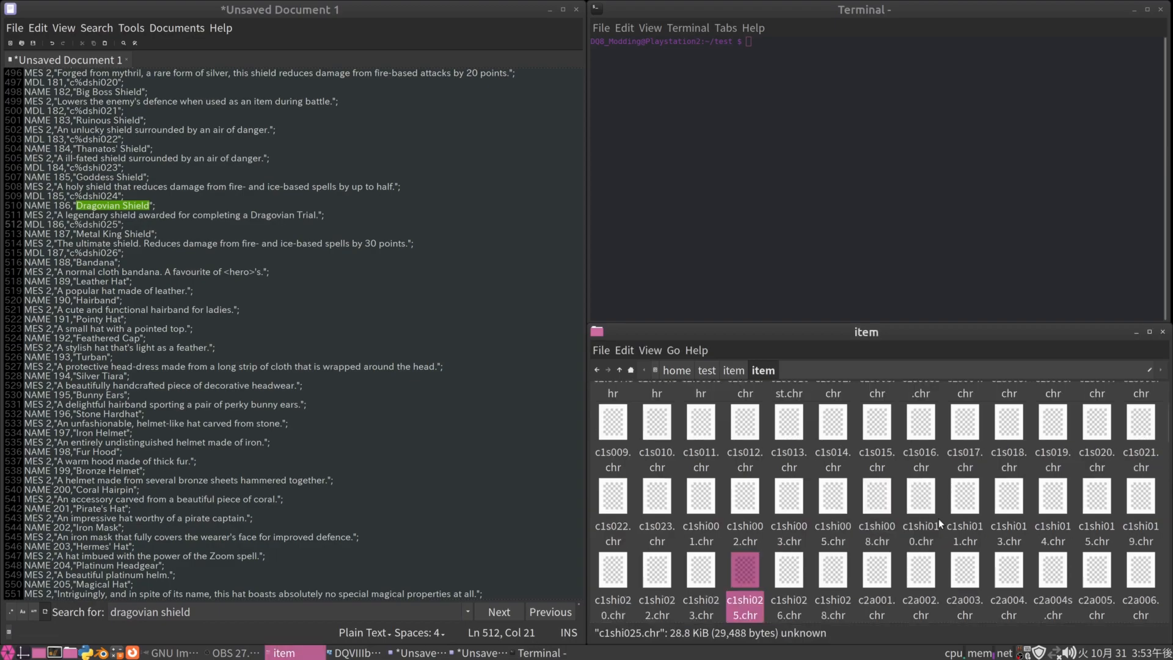
scroll(830, 559, down, 1)
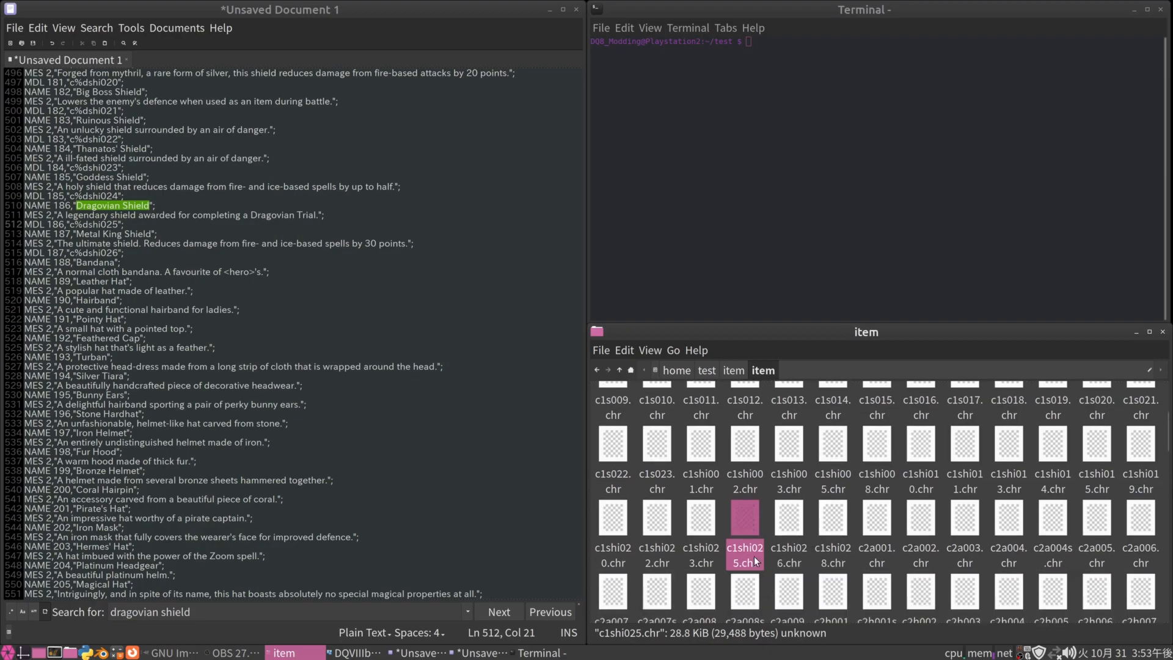
Return to the parent item folder and look over its separate .chr files, including c1shi025.chr.
click(734, 370)
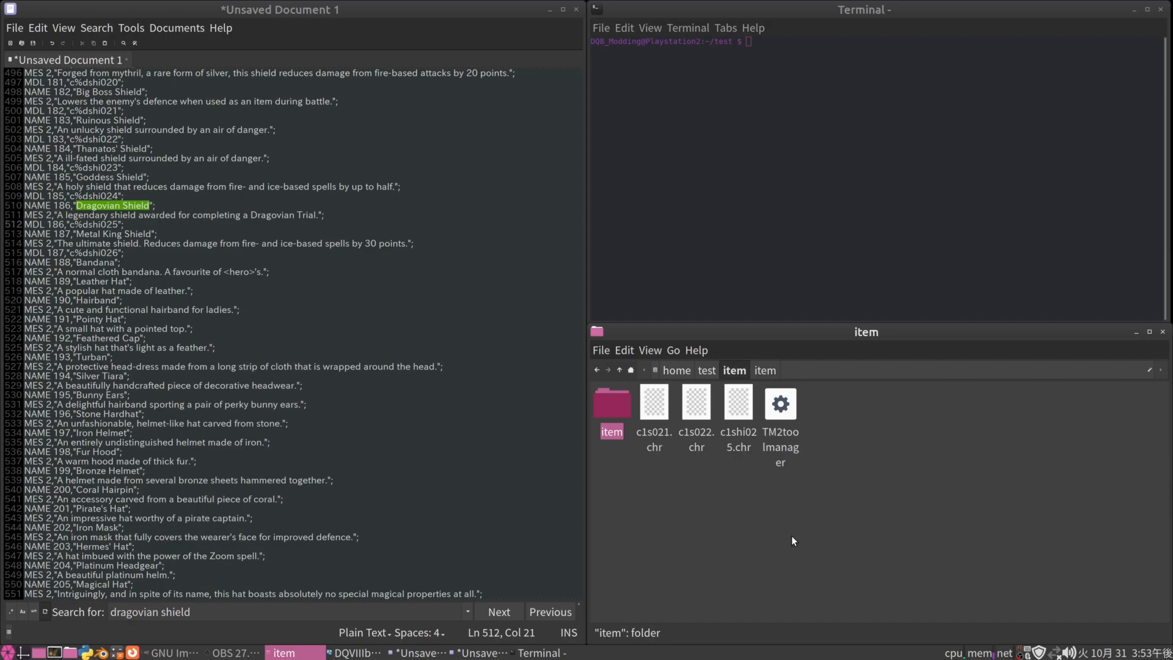
click(735, 440)
drag(706, 478, 673, 495)
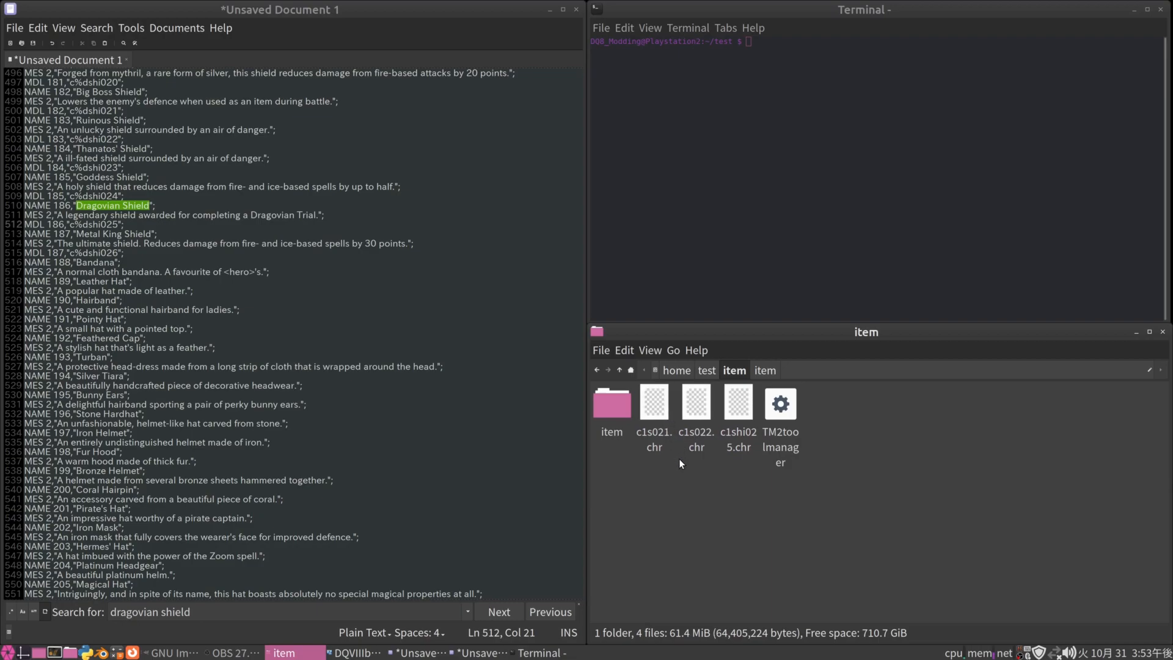
click(435, 427)
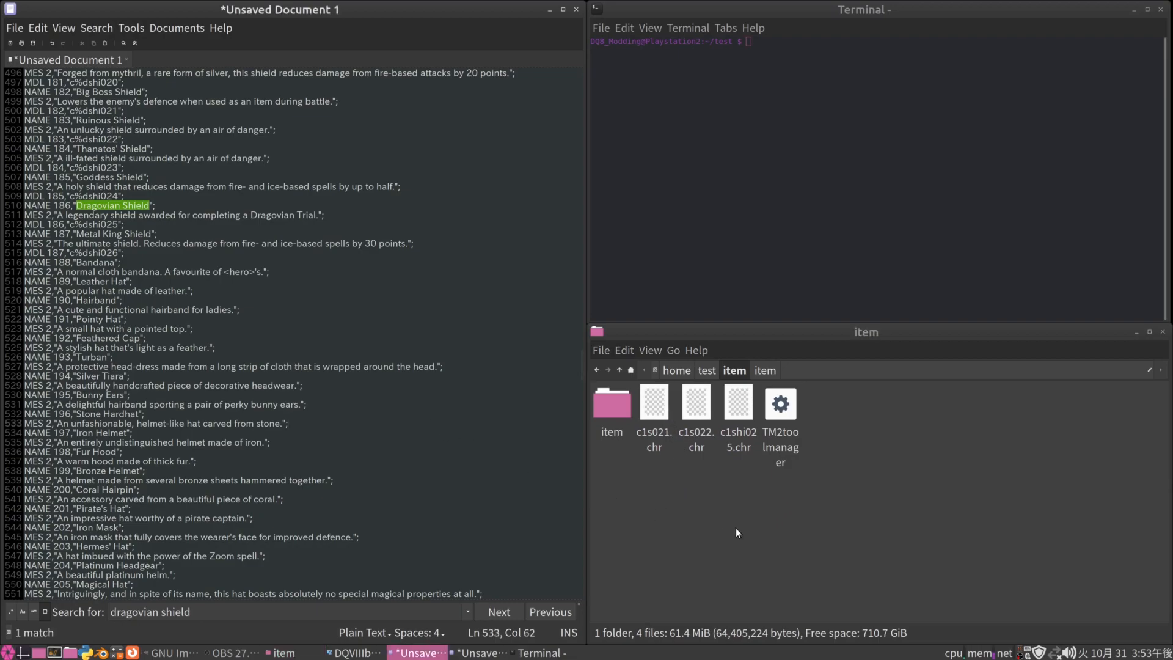
Extract c1s021.chr, c1s022.chr and c1shi025.chr together with TM2toolmanager from the file manager.
click(750, 533)
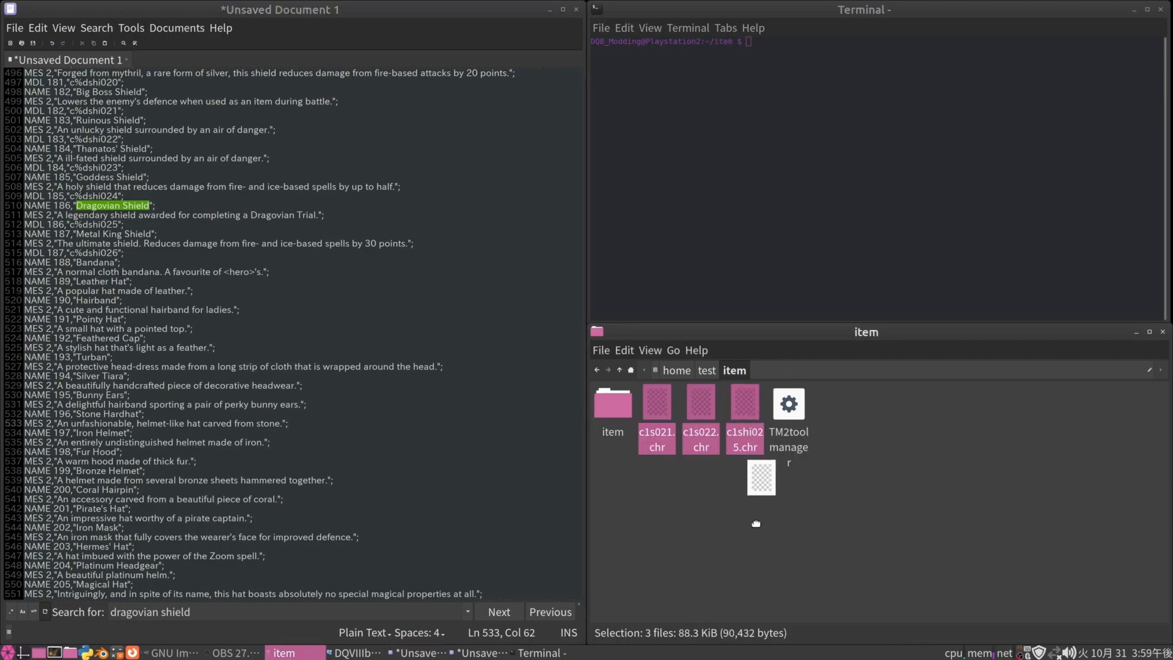
drag(756, 524, 791, 449)
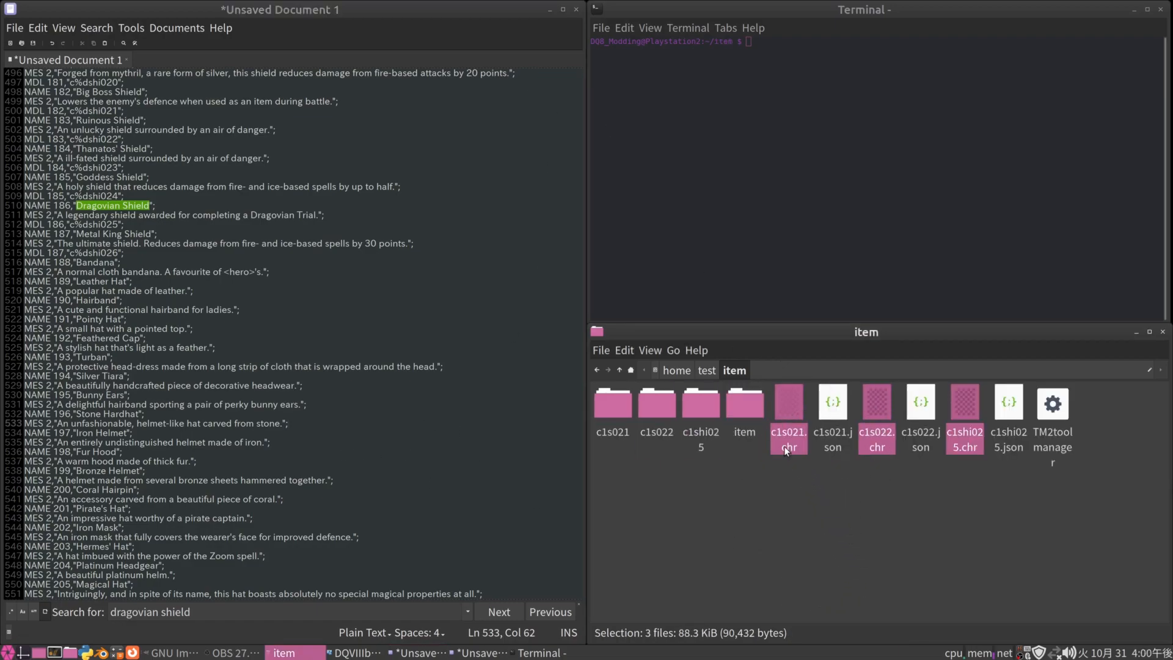
click(789, 536)
Batch-extract the .chr archives from the terminal with the command TM2toolmanager -b -e.
click(869, 279)
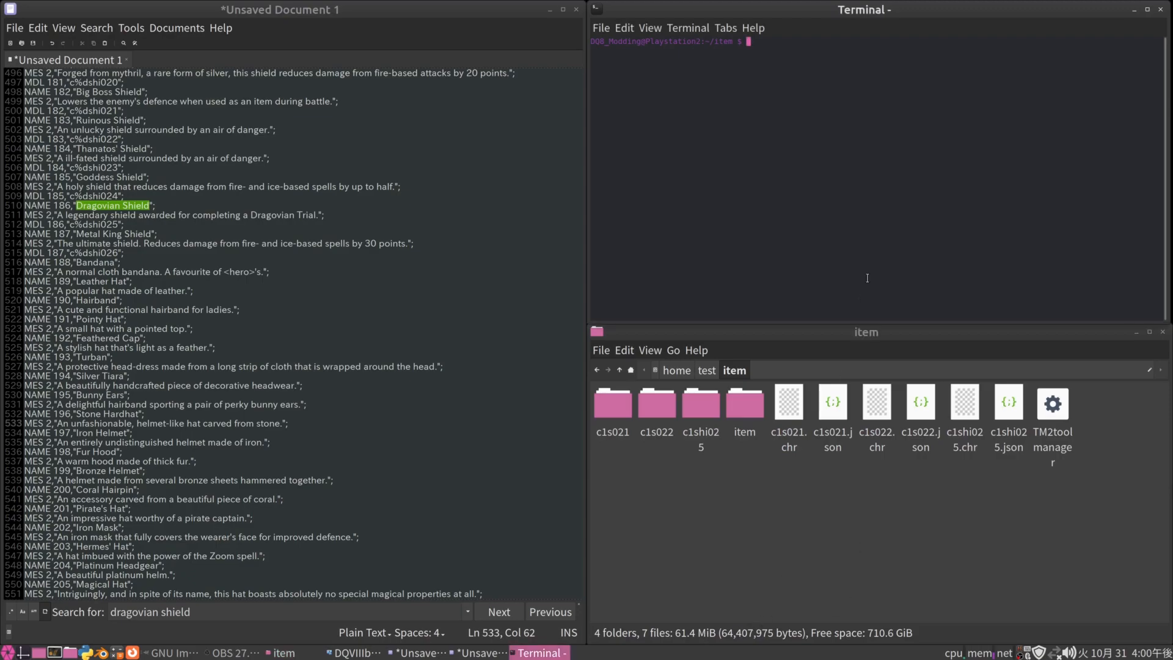
text(TM)
key(Tab)
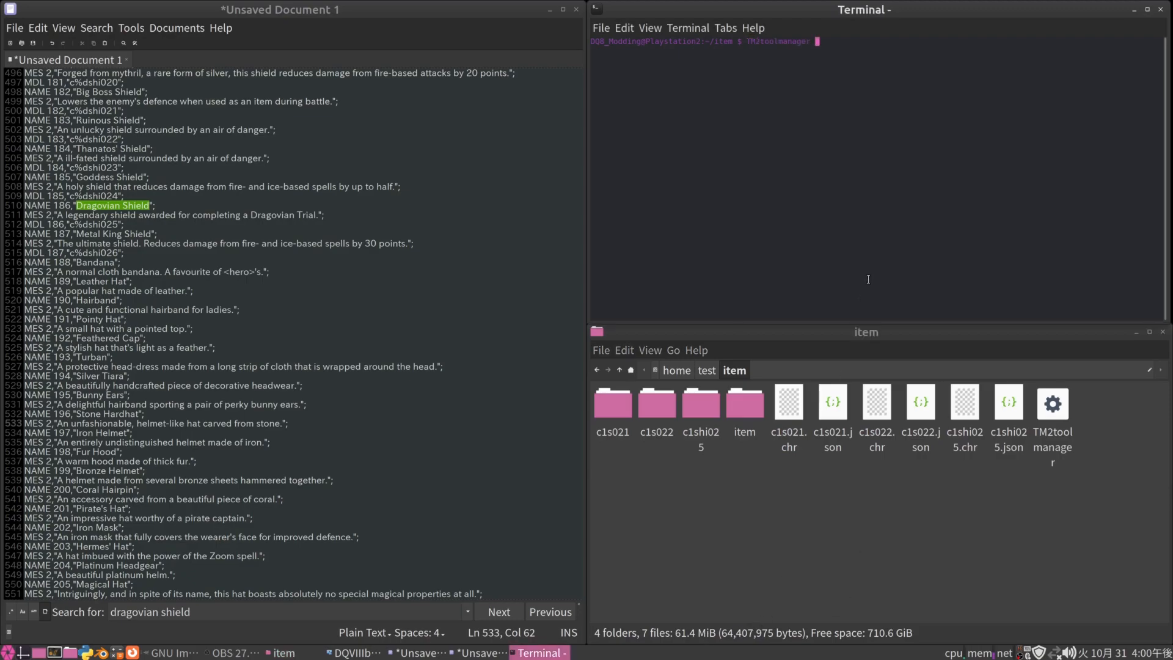
text(-b )
text(-c)
key(Return)
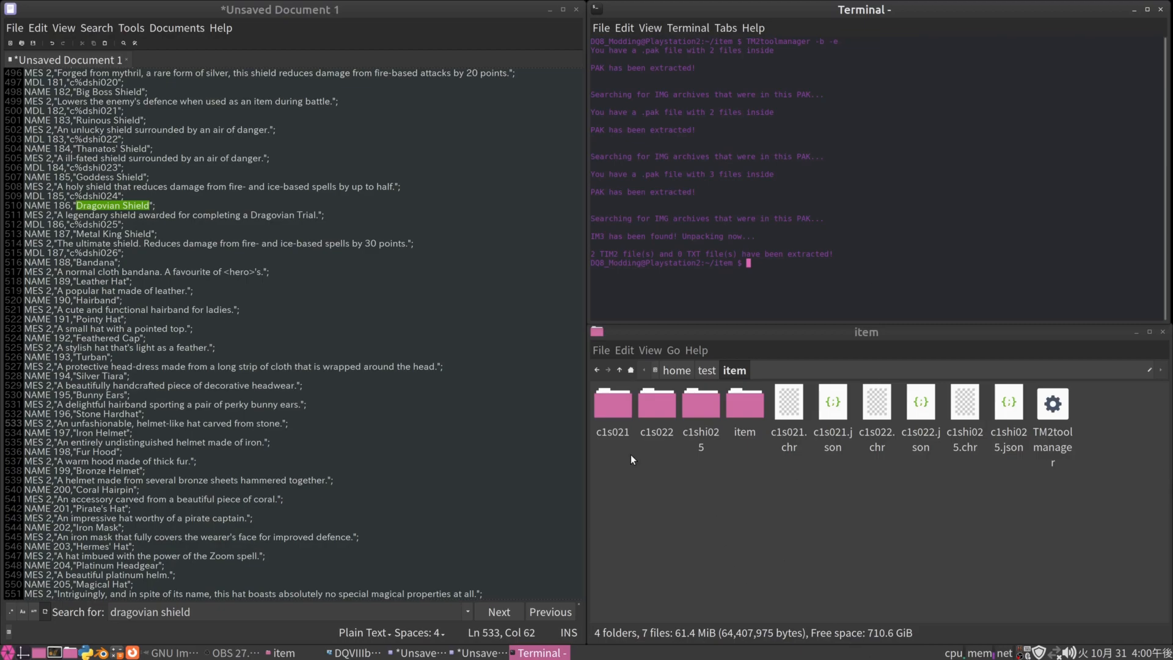
Check the extracted files in the c1s021 folder and return to the item folder.
double_click(622, 413)
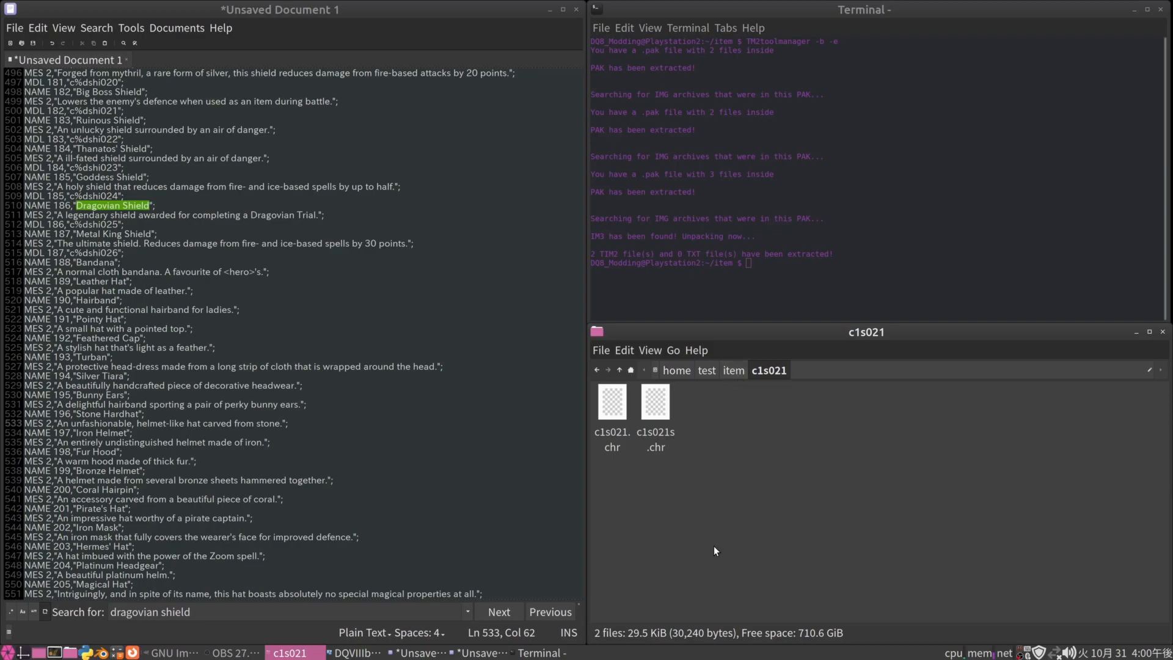
click(733, 371)
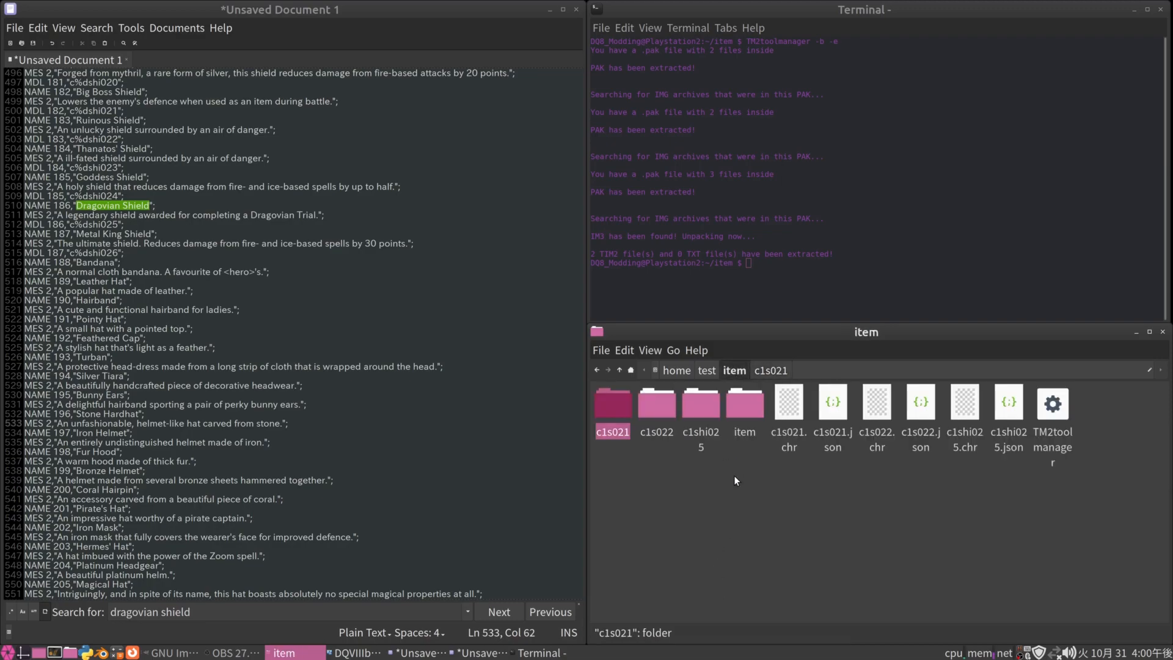
Open c1shi025_01.tm2 from the c1shi025_IMG folder inside c1shi025, inspect its texture enlarged, and close the viewer.
double_click(698, 412)
double_click(618, 405)
double_click(617, 405)
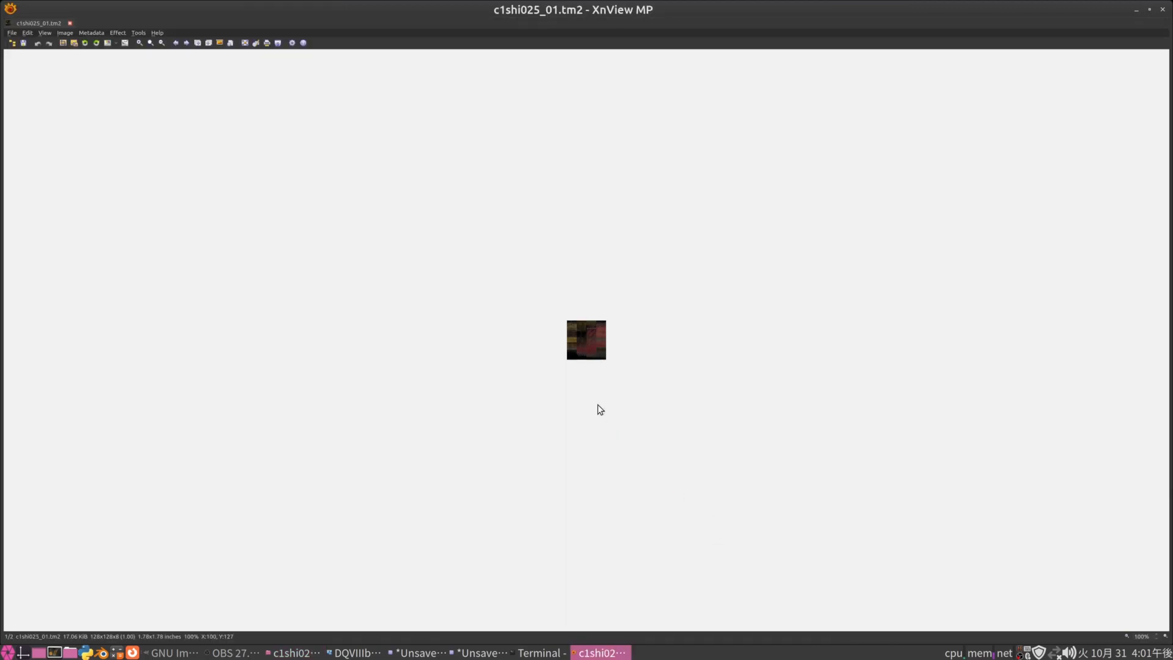
scroll(597, 391, up, 5)
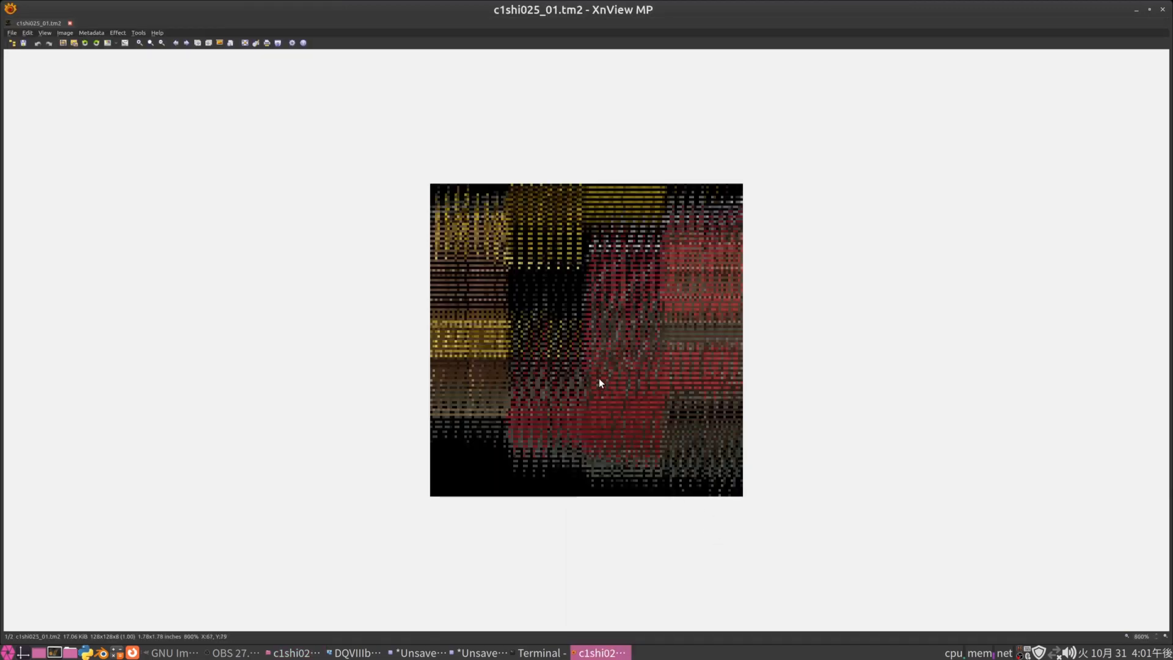
click(1162, 10)
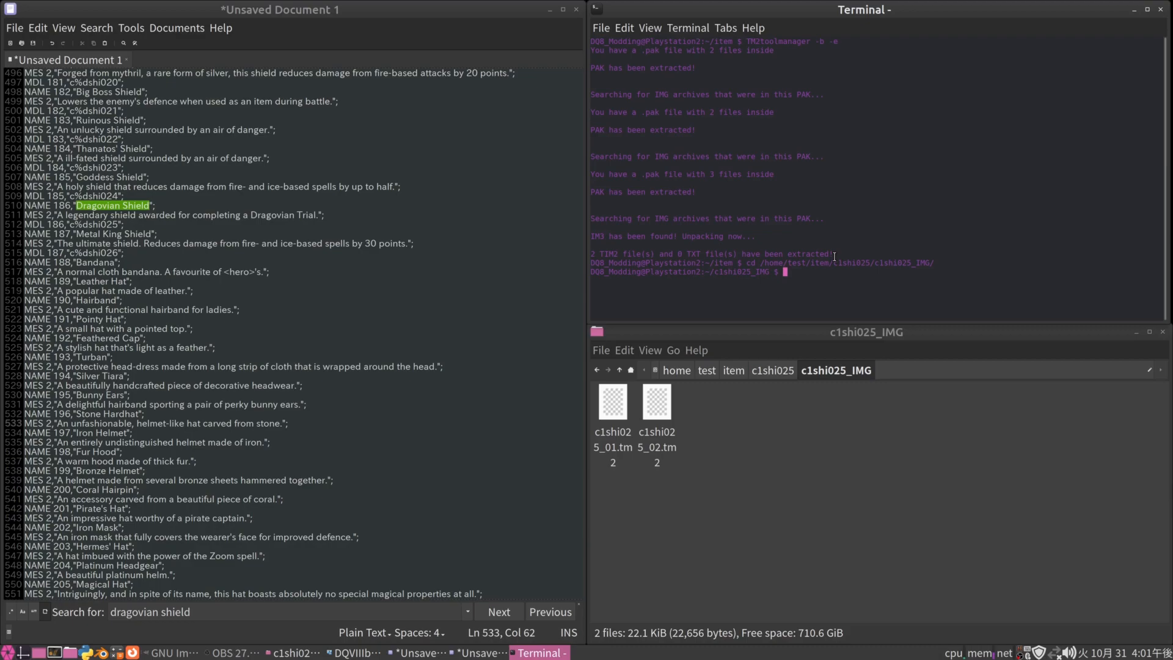
Examine the deswizzle path and the deswizzleAll function in example.sh, and close that script.
click(482, 653)
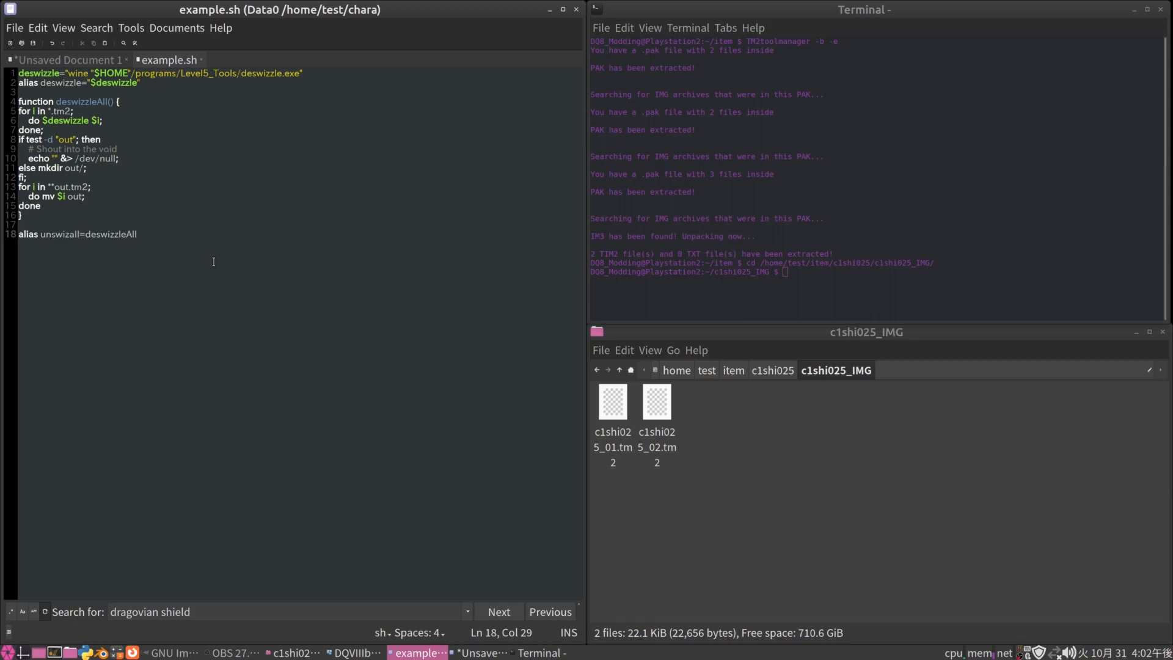
drag(239, 75, 315, 77)
click(319, 78)
middle_click(168, 57)
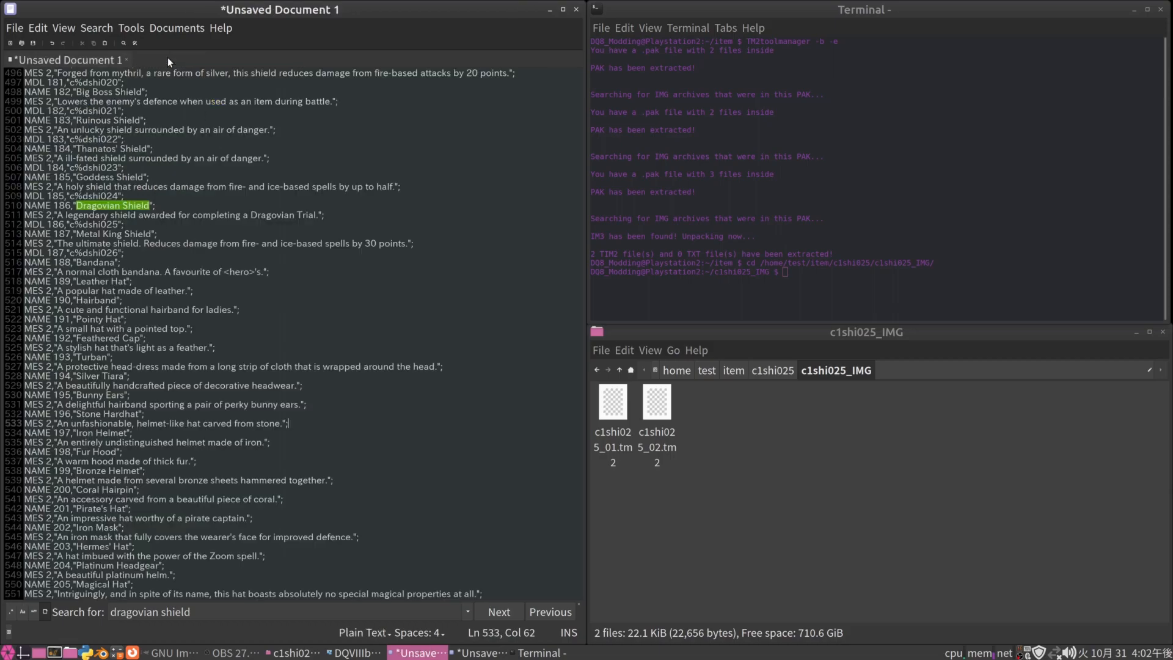
Deswizzle all the .tm2 textures in the c1shi025_IMG folder from the terminal with the command unswizall.
triple_click(826, 180)
click(864, 302)
text(unswizall)
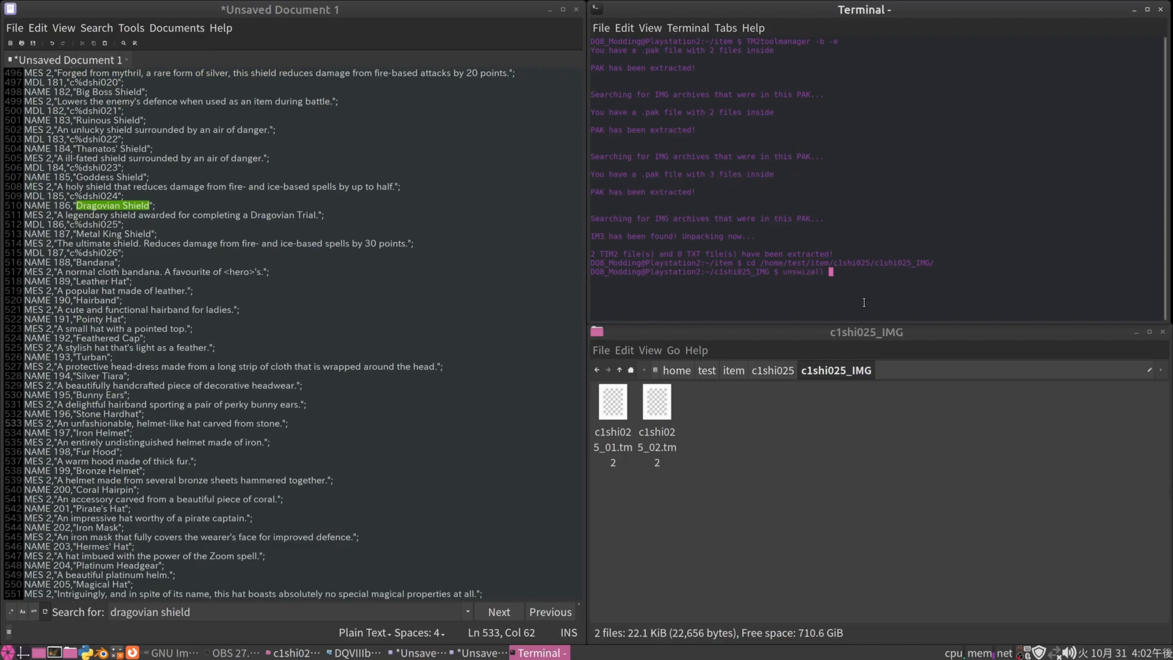
key(Return)
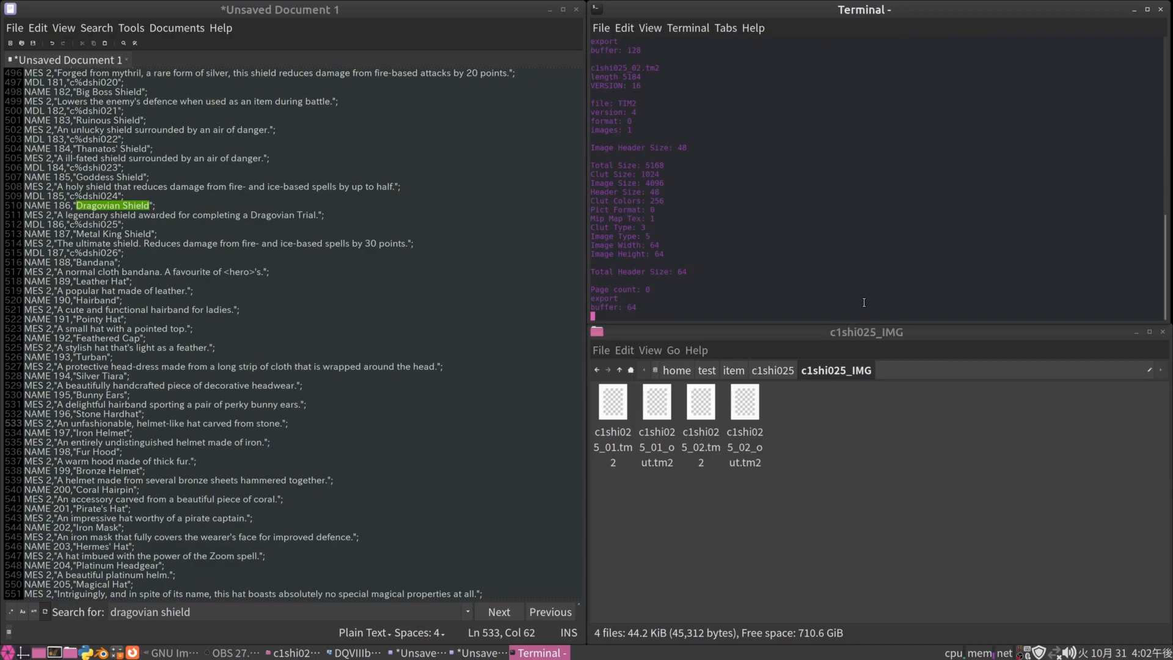
Open c1shi025_01_out.tm2 from the new out folder, inspect the deswizzled shield texture enlarged, and close the viewer.
double_click(614, 404)
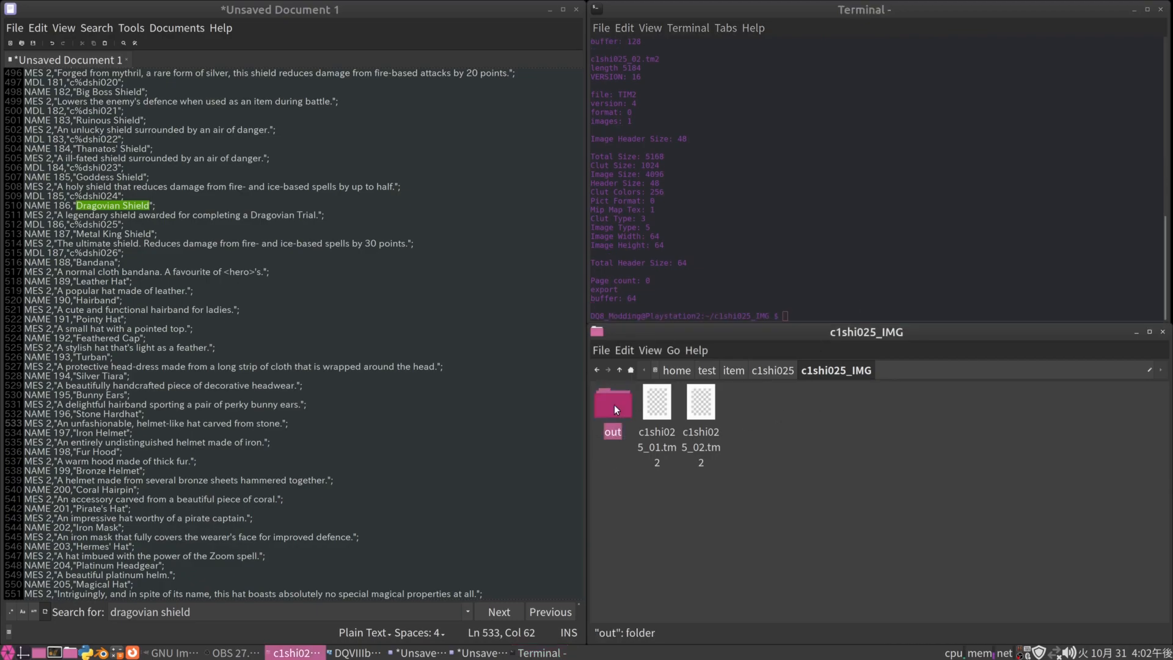
double_click(613, 415)
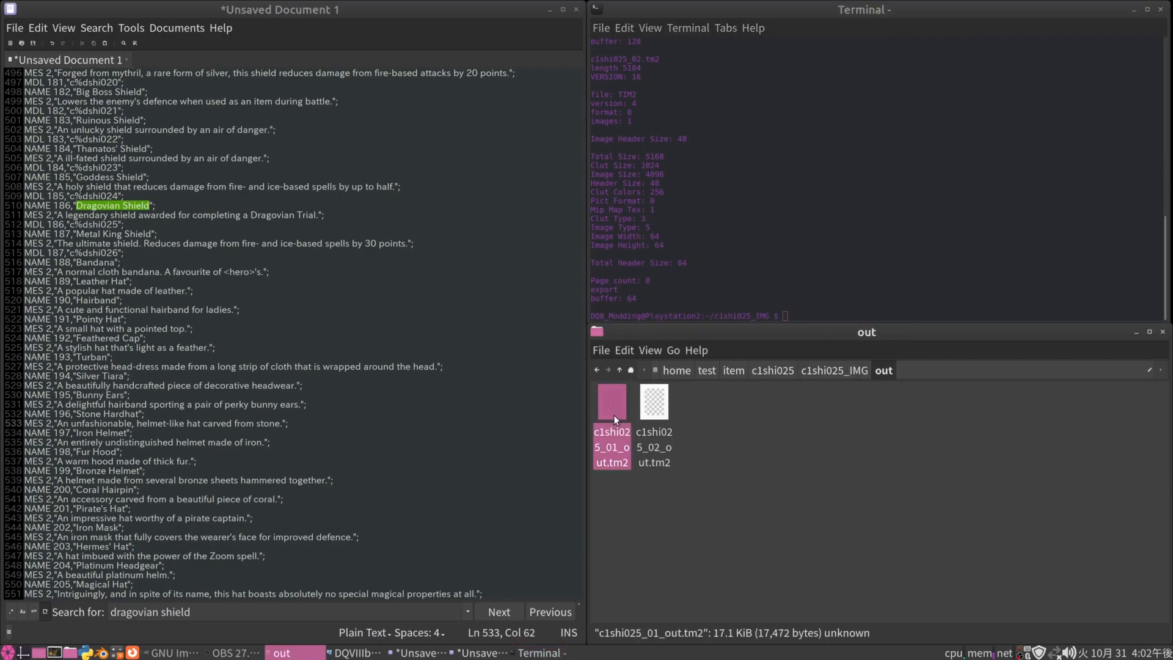
scroll(585, 357, up, 4)
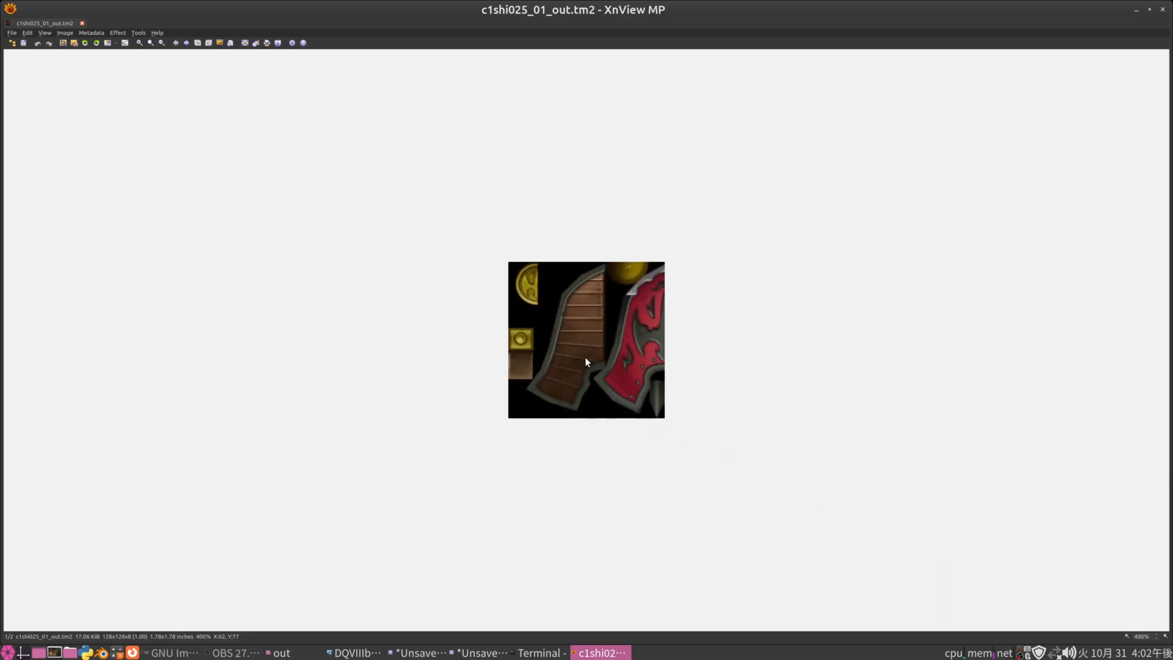
scroll(607, 395, down, 1)
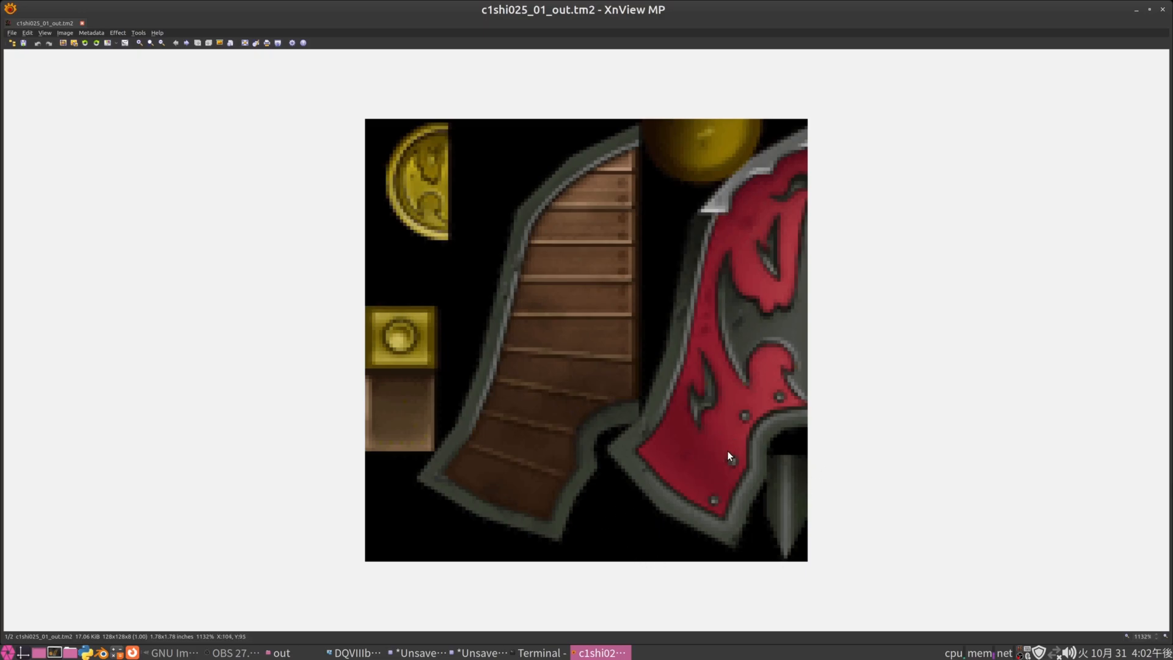
click(1164, 11)
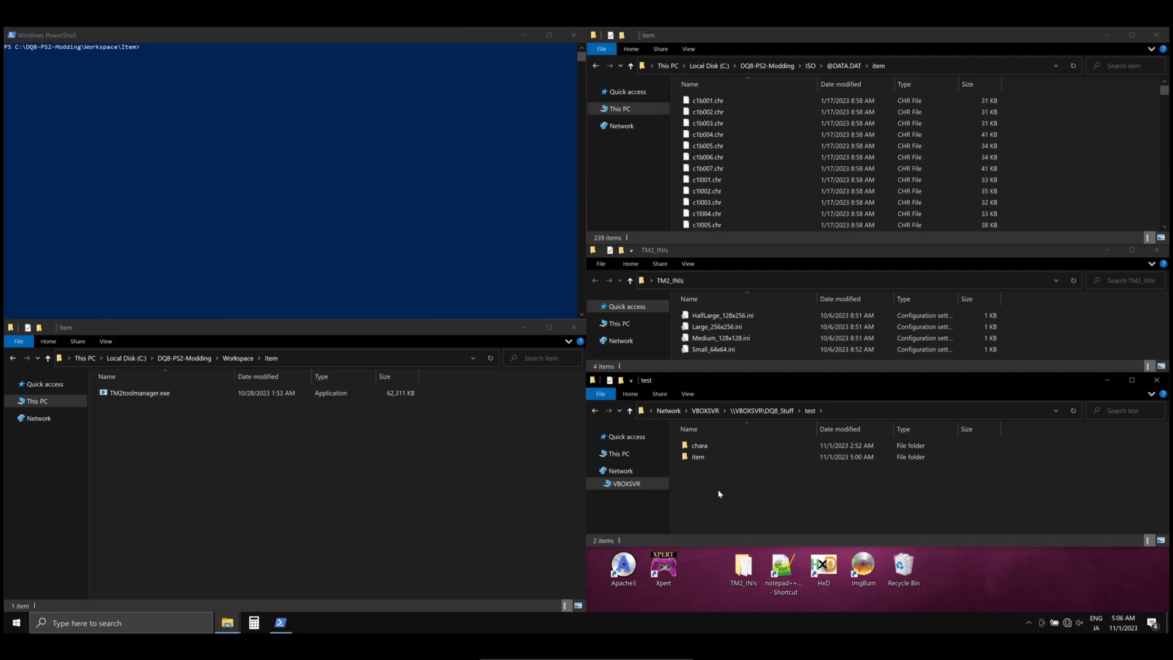
Copy c1s021.chr, c1s022.chr and c1shi025.chr from the shared test item folder into the local Workspace Item folder.
double_click(698, 457)
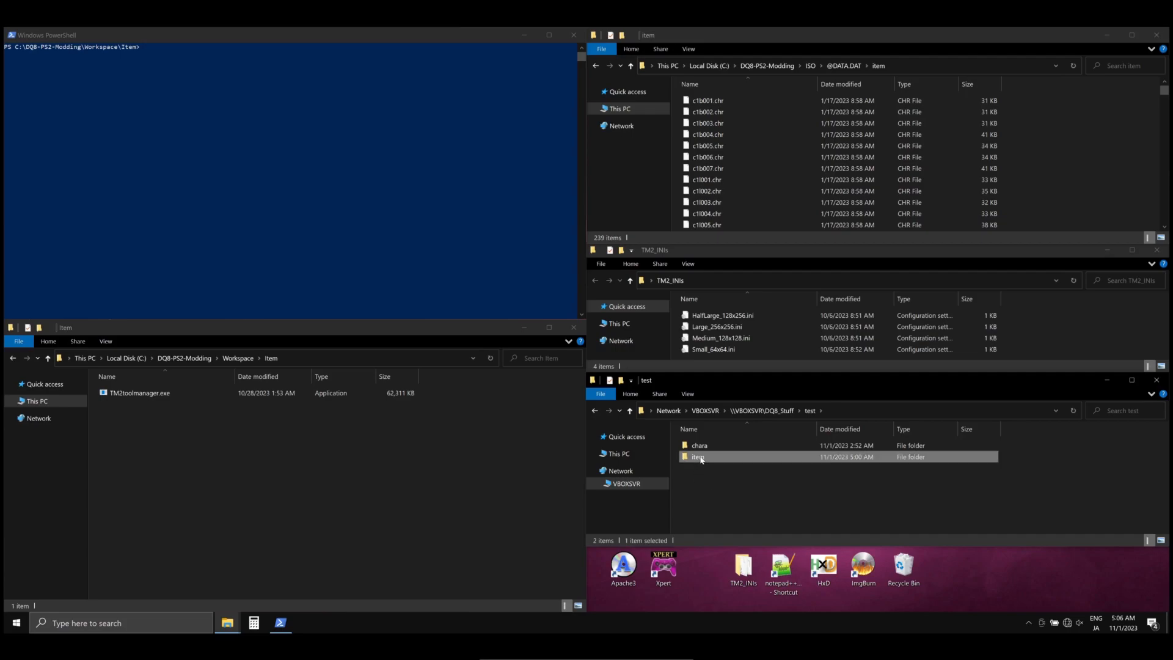
click(705, 490)
click(732, 518)
scroll(730, 516, down, 1)
click(709, 460)
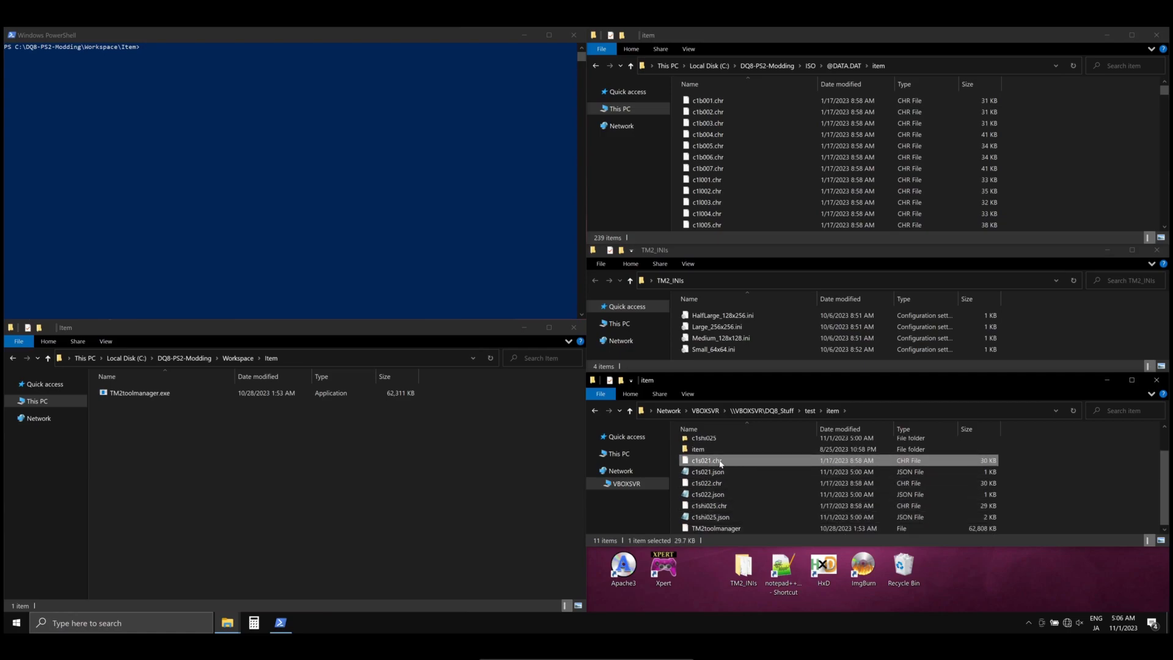
ctrl+click(721, 483)
drag(728, 511, 243, 536)
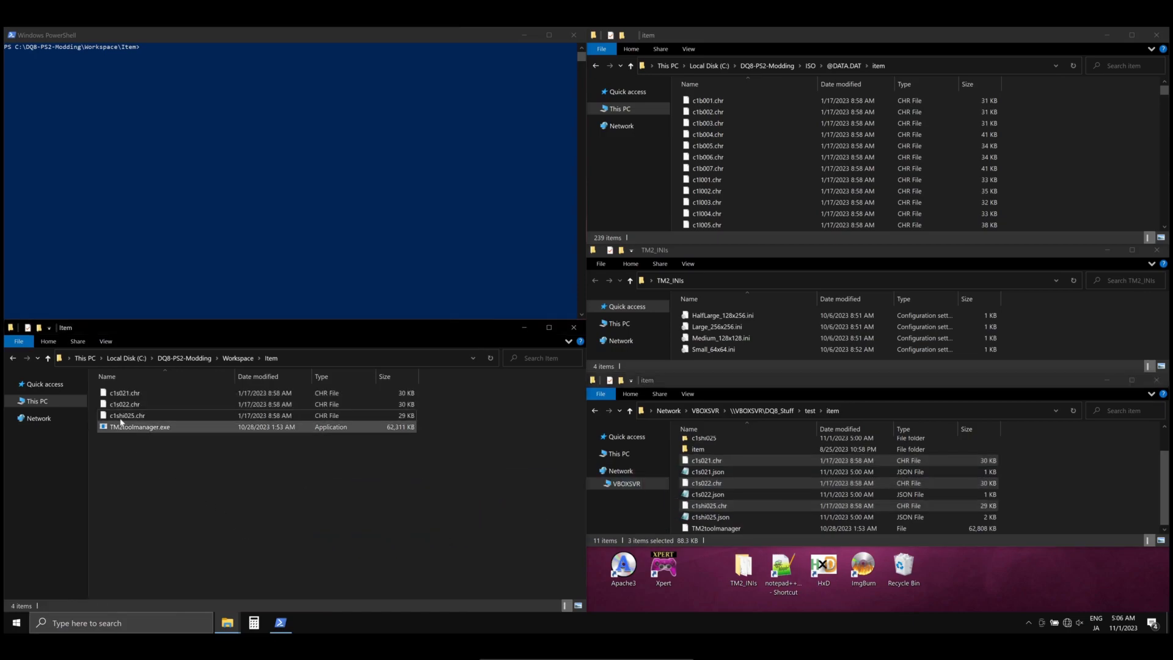
Extract the three copied .chr files together by passing them to TM2toolmanager.exe in the Workspace Item folder.
click(124, 393)
shift+click(127, 416)
drag(127, 415, 174, 428)
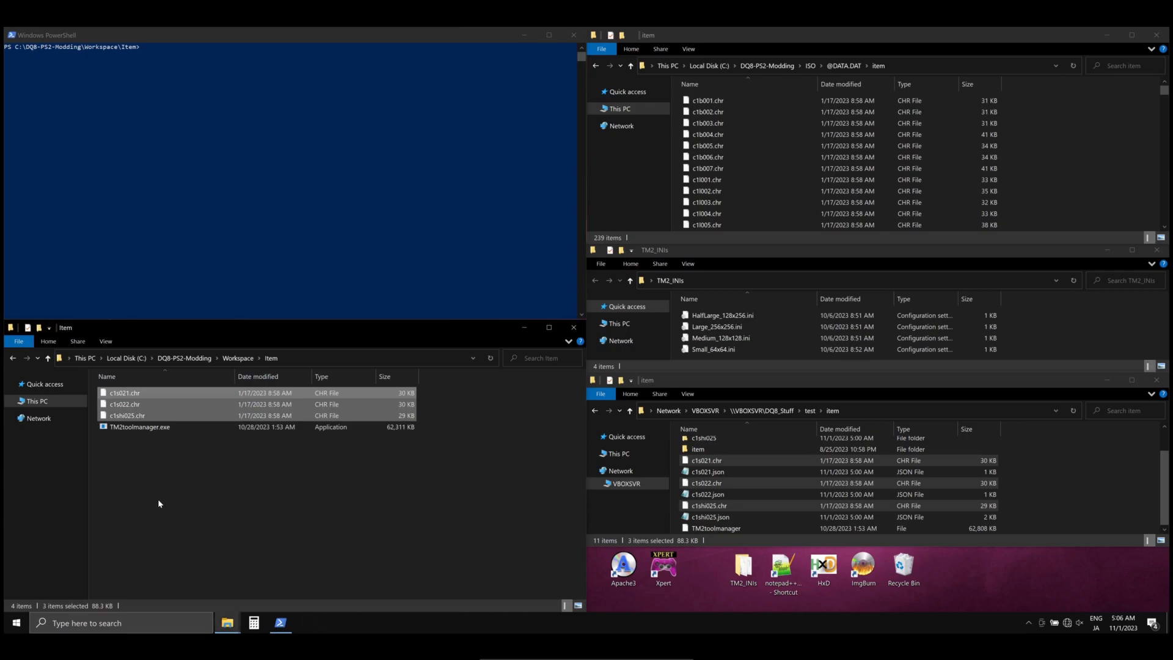
Clear the Workspace Item folder and copy the three .chr files into it again from the shared item folder.
drag(175, 533, 123, 391)
key(Delete)
drag(707, 461, 275, 440)
Batch-extract the .chr archives in the Workspace Item folder from PowerShell with the command TM2toolmanager.exe -b -e.
click(307, 201)
text(TM2toolmanager.exe)
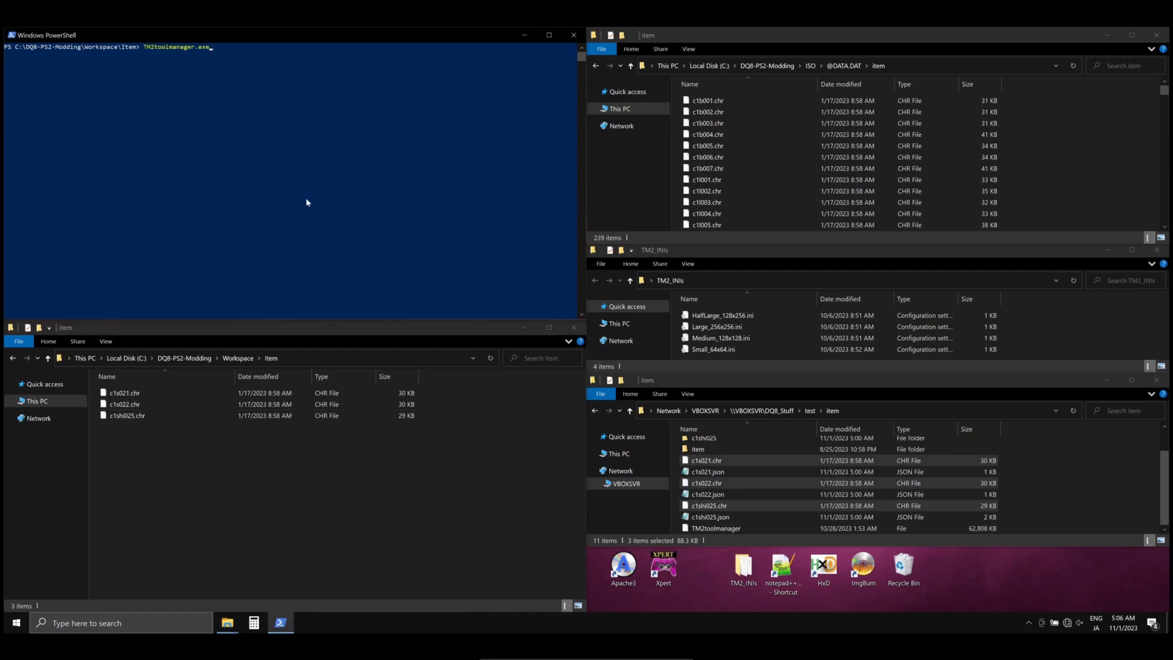
text( -b -e)
key(Return)
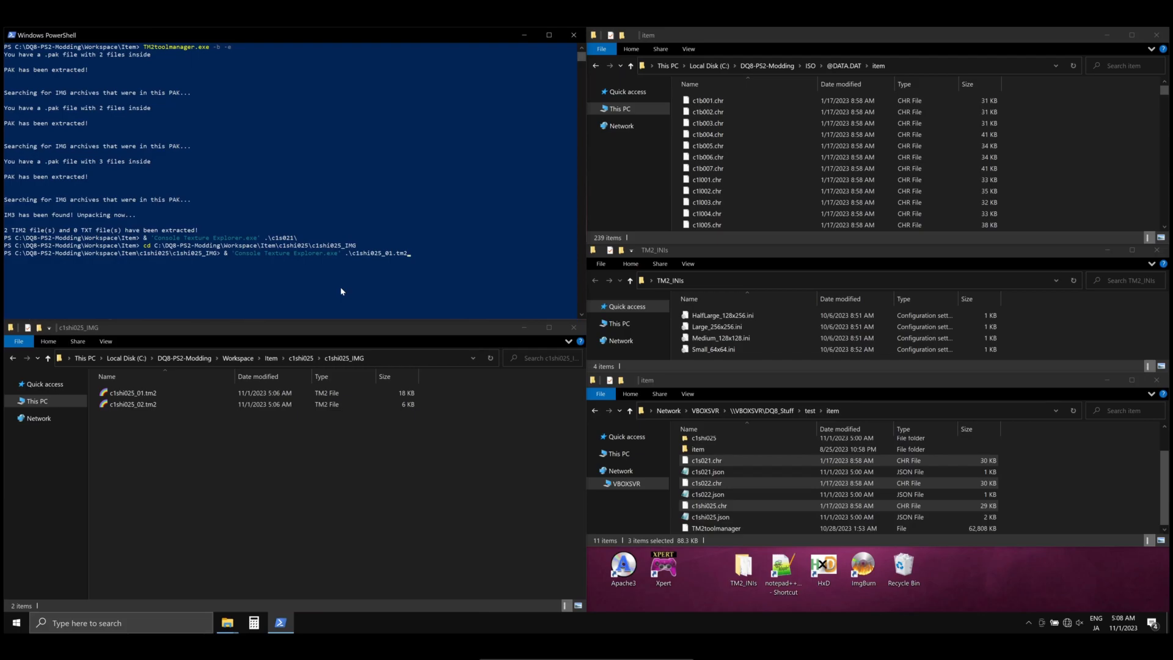
Open c1shi025_01.tm2 in Console Texture Explorer from PowerShell and load the Medium_128x128.ini preset from the TM2_INIs folder.
key(Return)
drag(534, 195, 291, 154)
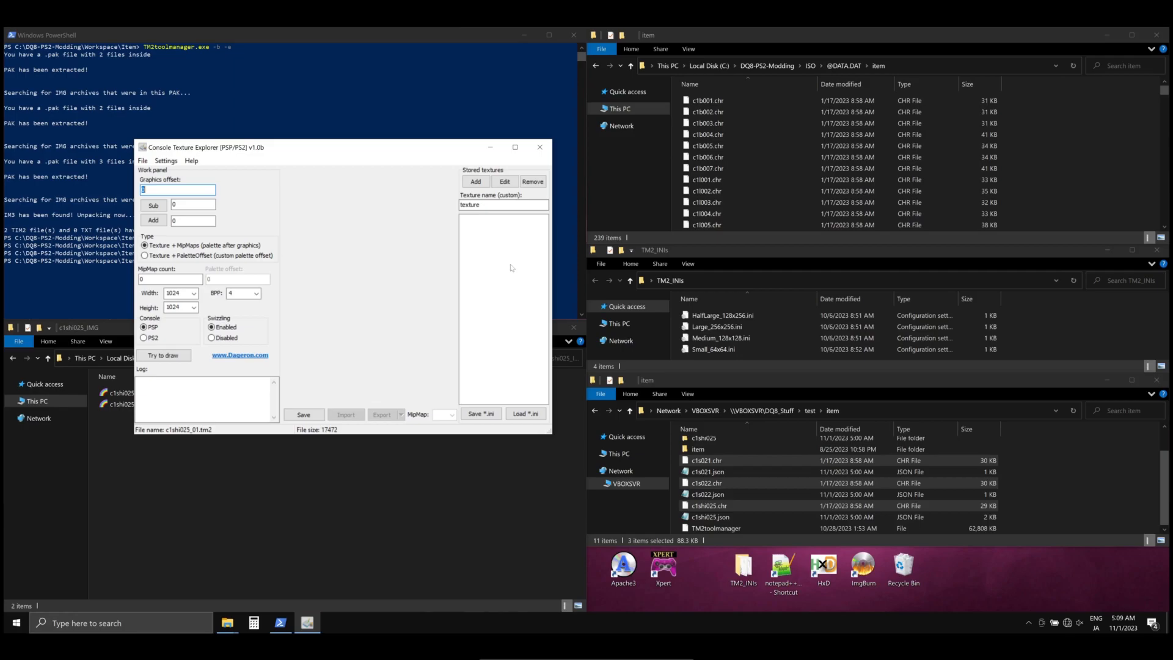
click(527, 415)
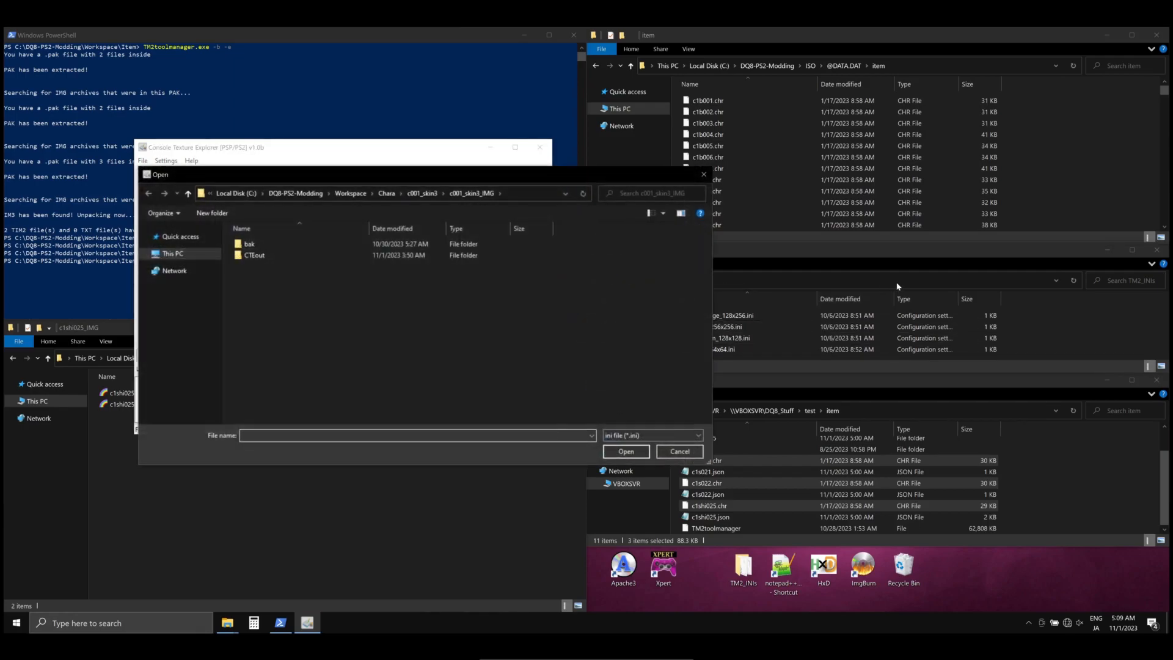
click(897, 283)
key(ctrl+c)
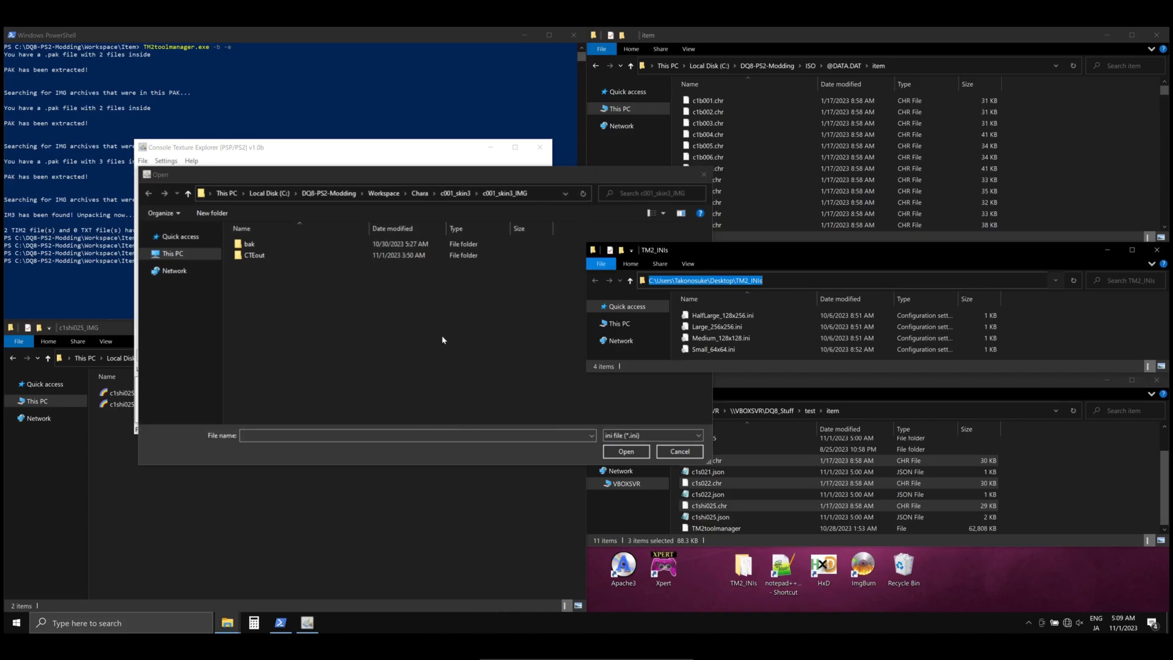
click(534, 186)
click(537, 197)
key(ctrl+v)
key(Return)
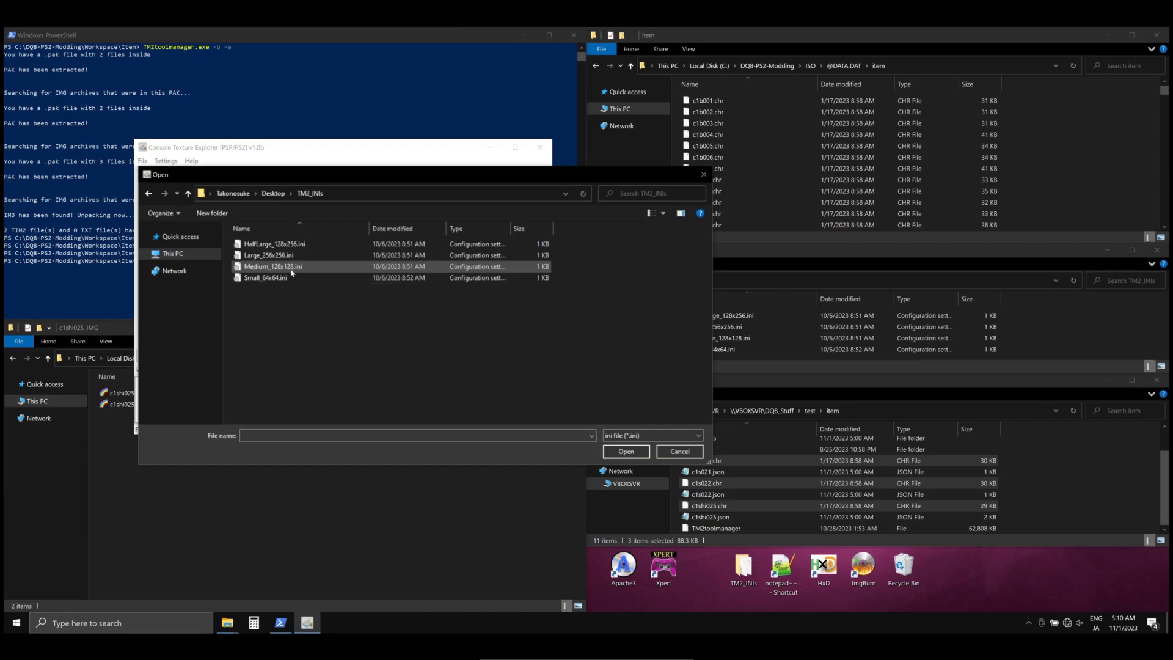
double_click(291, 271)
Check the width and height of c1shi025_01.tm2 in Rainbow, close it and return to Console Texture Explorer.
click(122, 496)
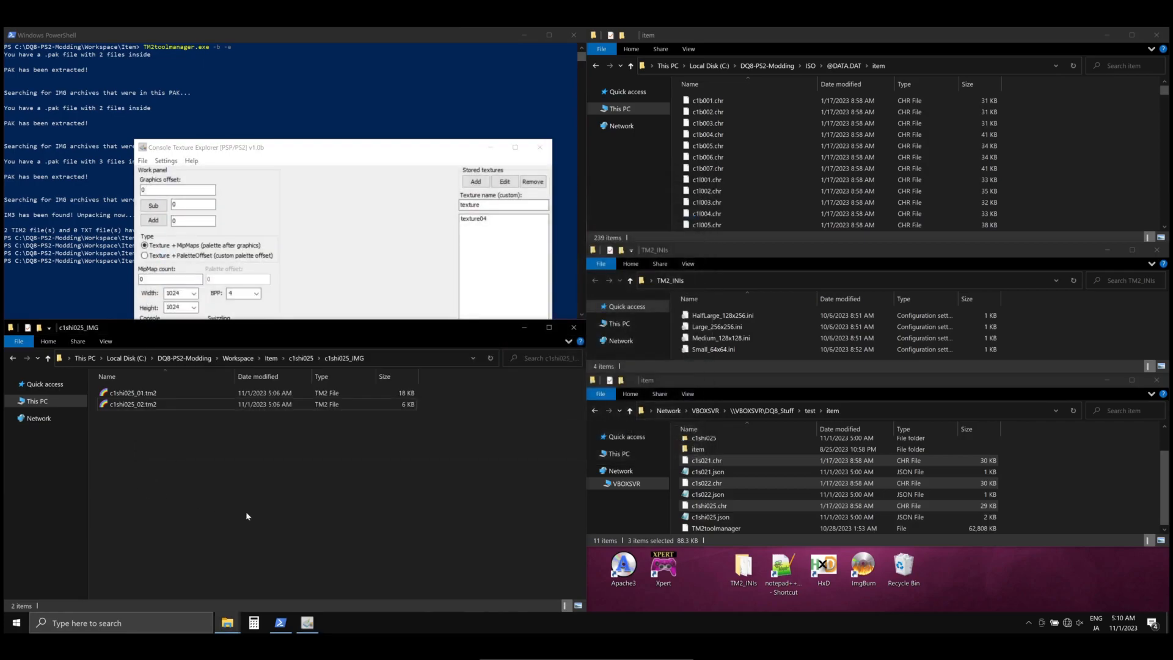
double_click(145, 398)
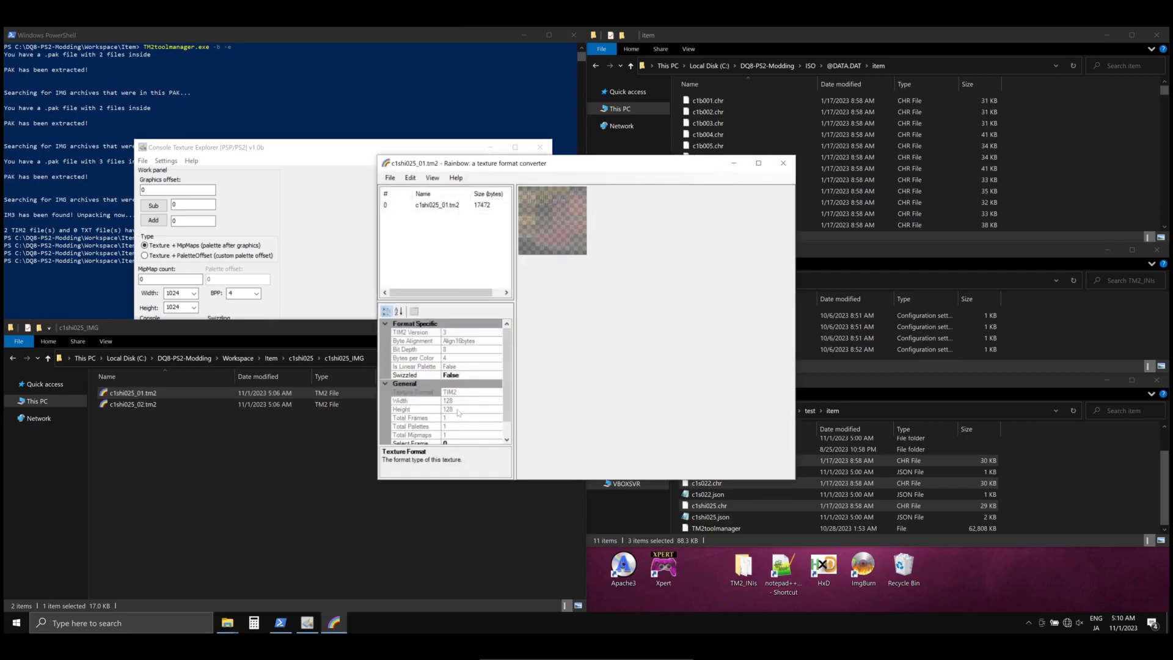
click(783, 163)
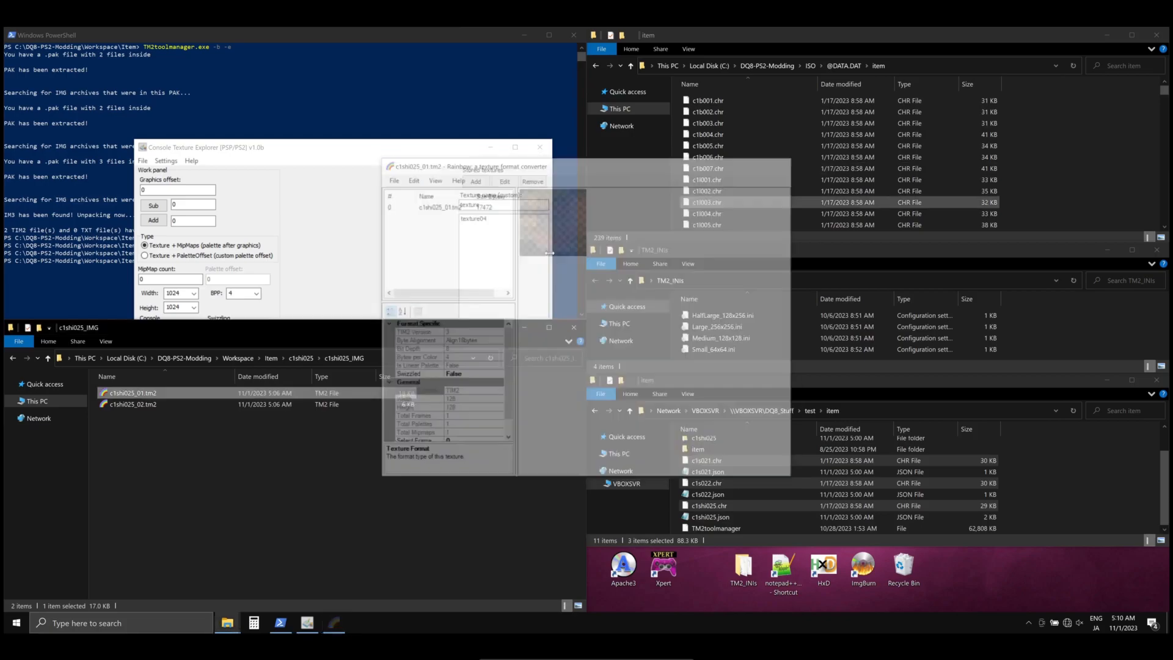
click(348, 258)
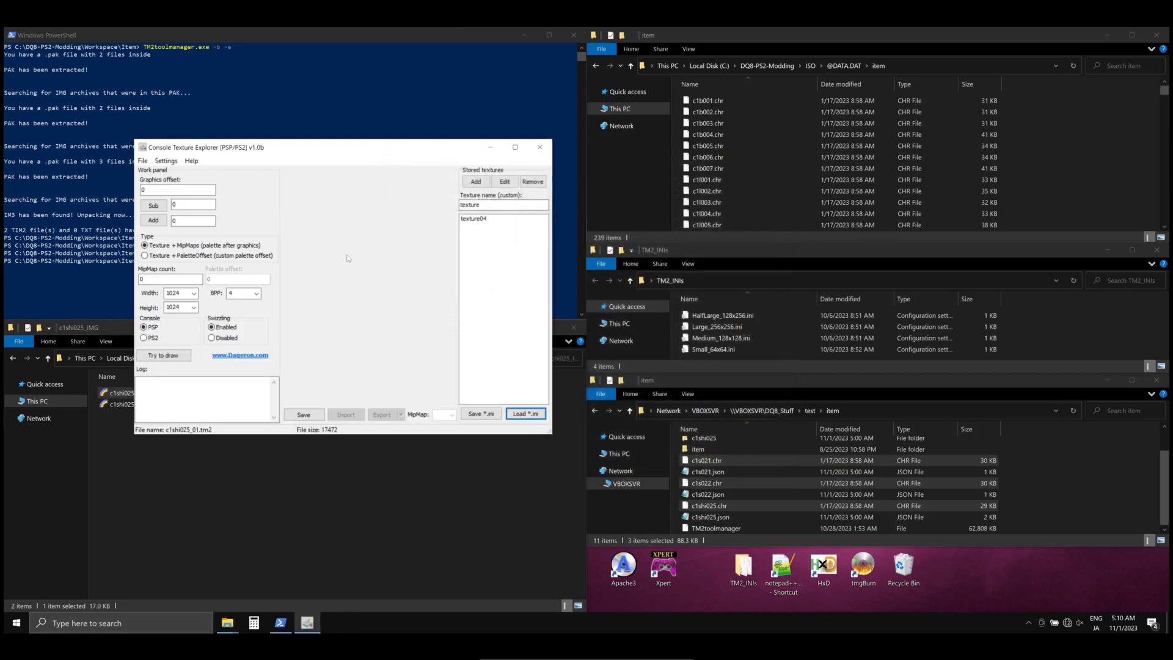
Display the stored texture04 entry and export it to the c1shi025_IMG folder as c1shi025_01_0.tm2.
click(483, 220)
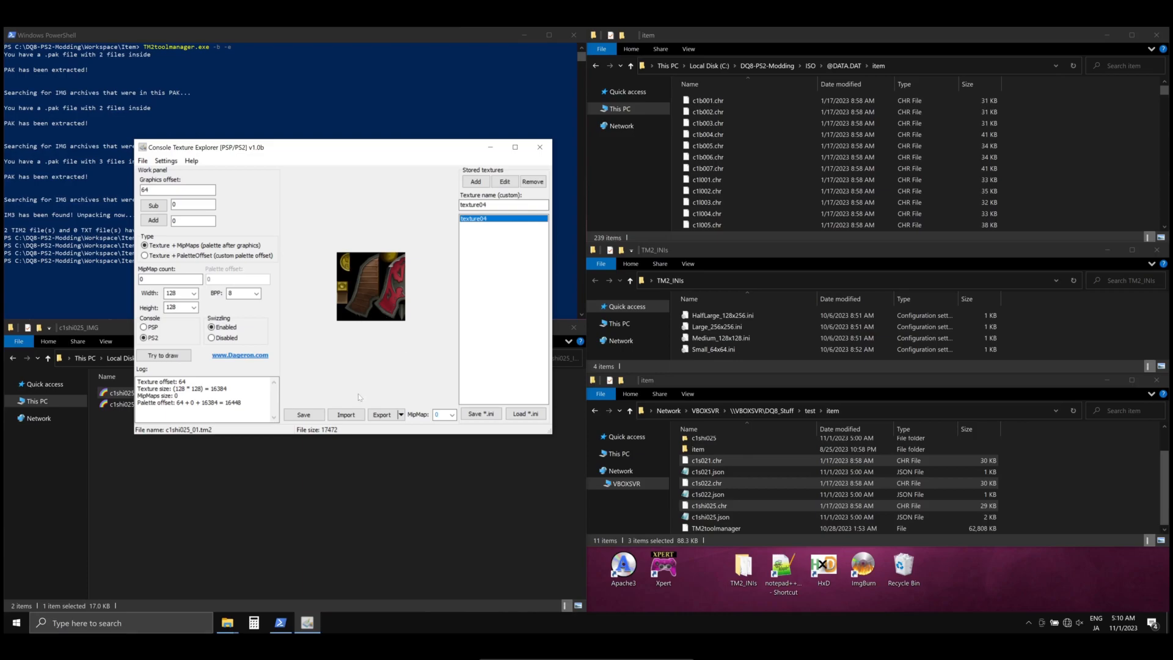
click(381, 415)
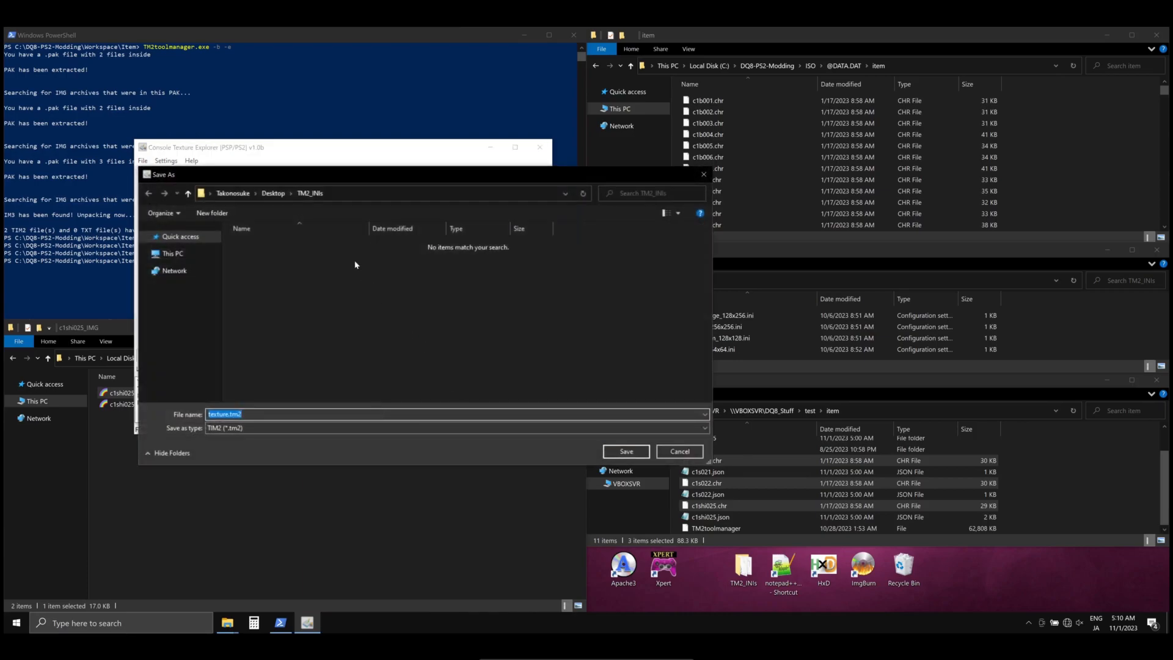
click(281, 534)
click(419, 361)
key(ctrl+c)
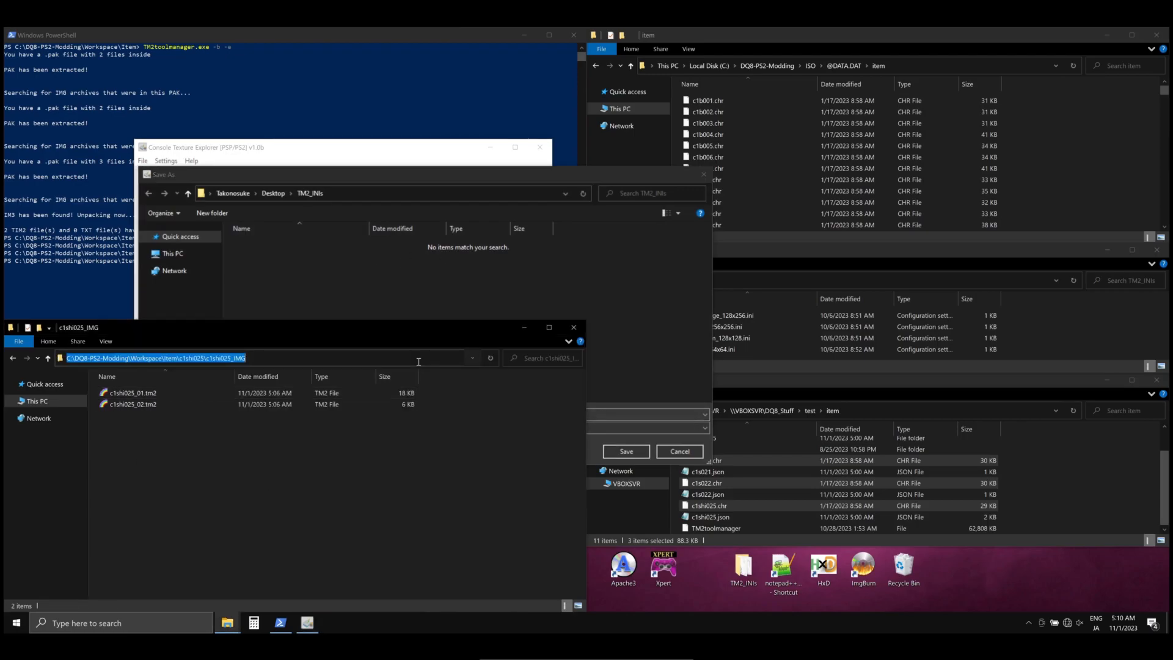
click(401, 195)
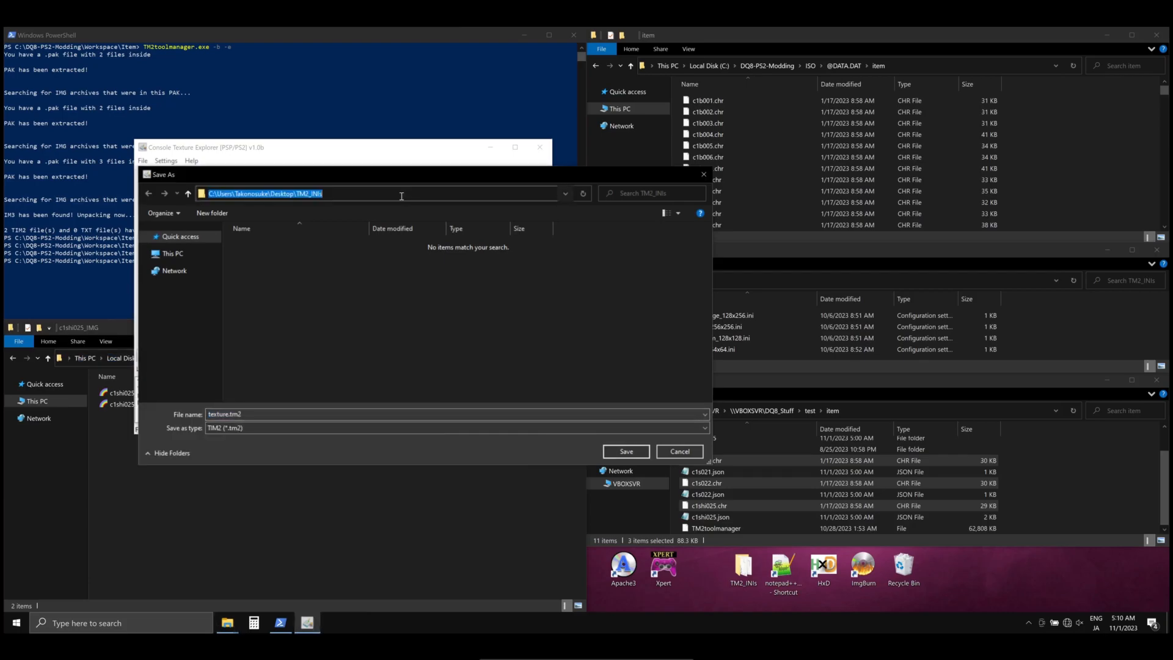
key(ctrl+v)
key(Return)
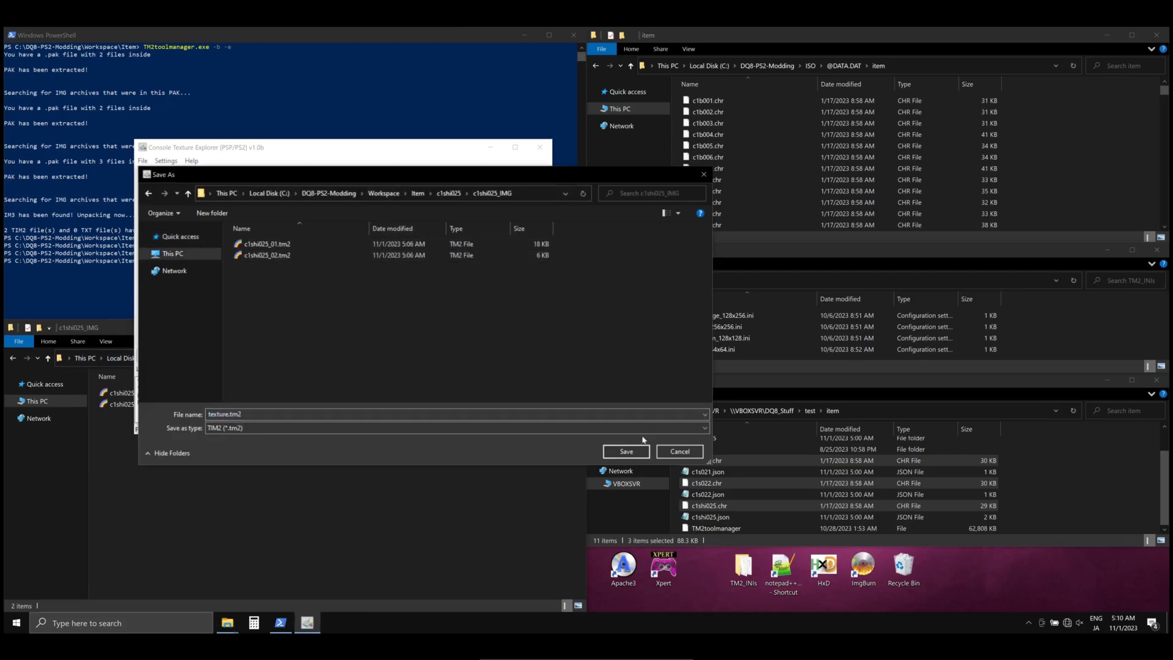
click(275, 244)
click(247, 414)
text(_01_0)
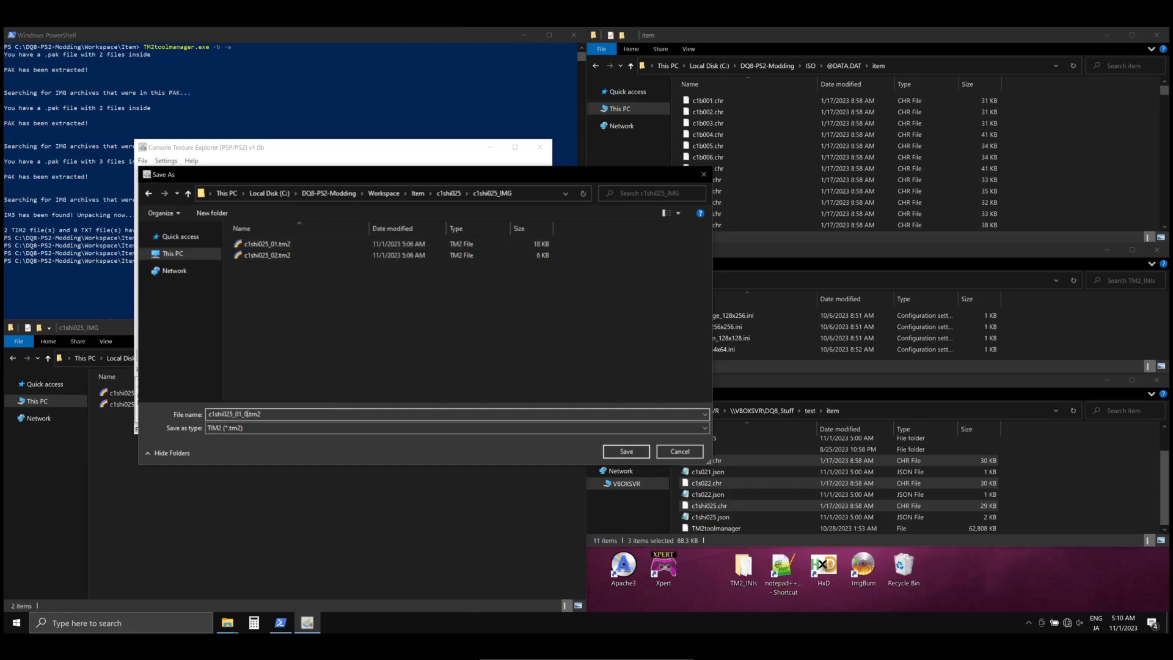
key(Return)
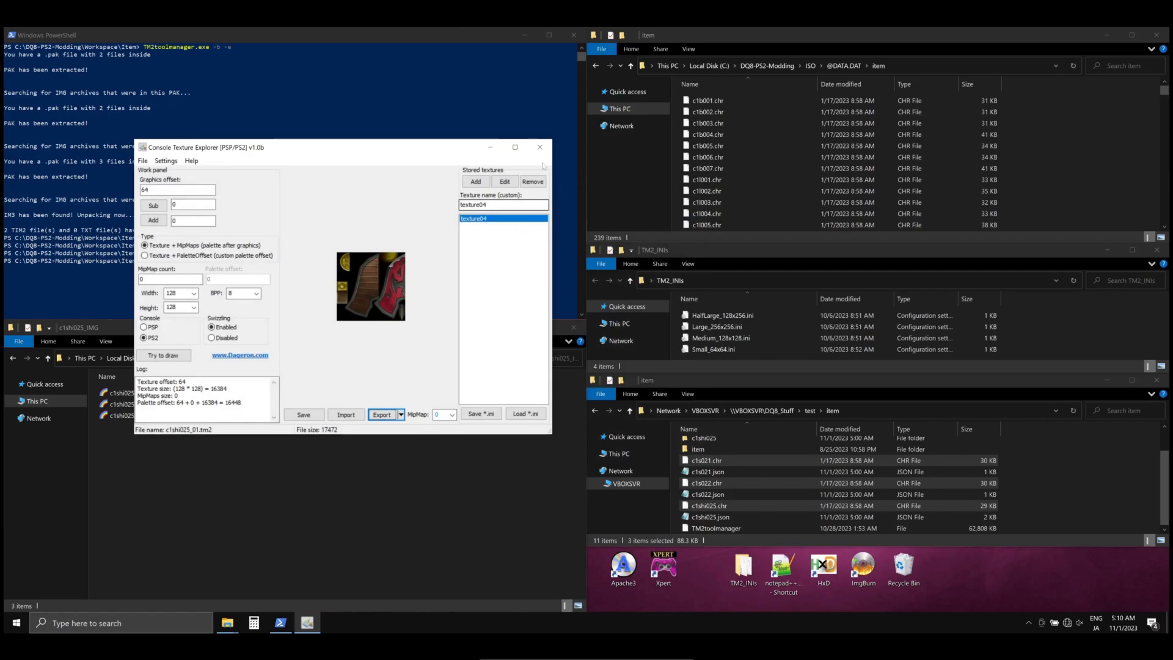
Close Console Texture Explorer and open the exported c1shi025_01_0.tm2 in Rainbow to check the texture.
click(539, 147)
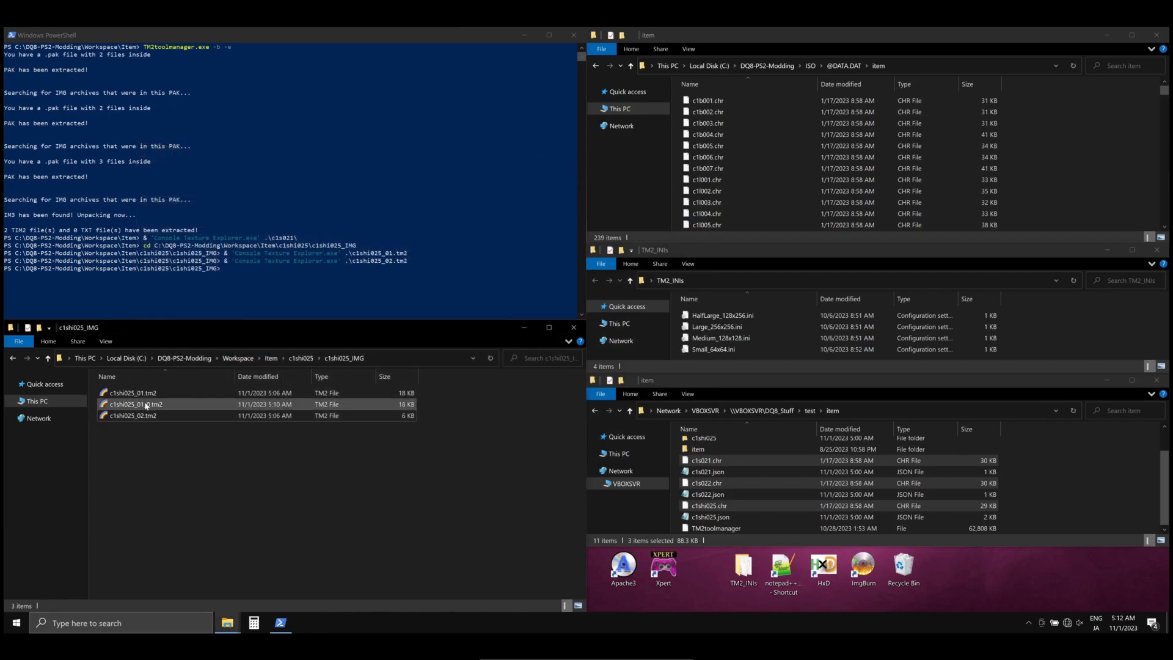
click(144, 405)
double_click(145, 406)
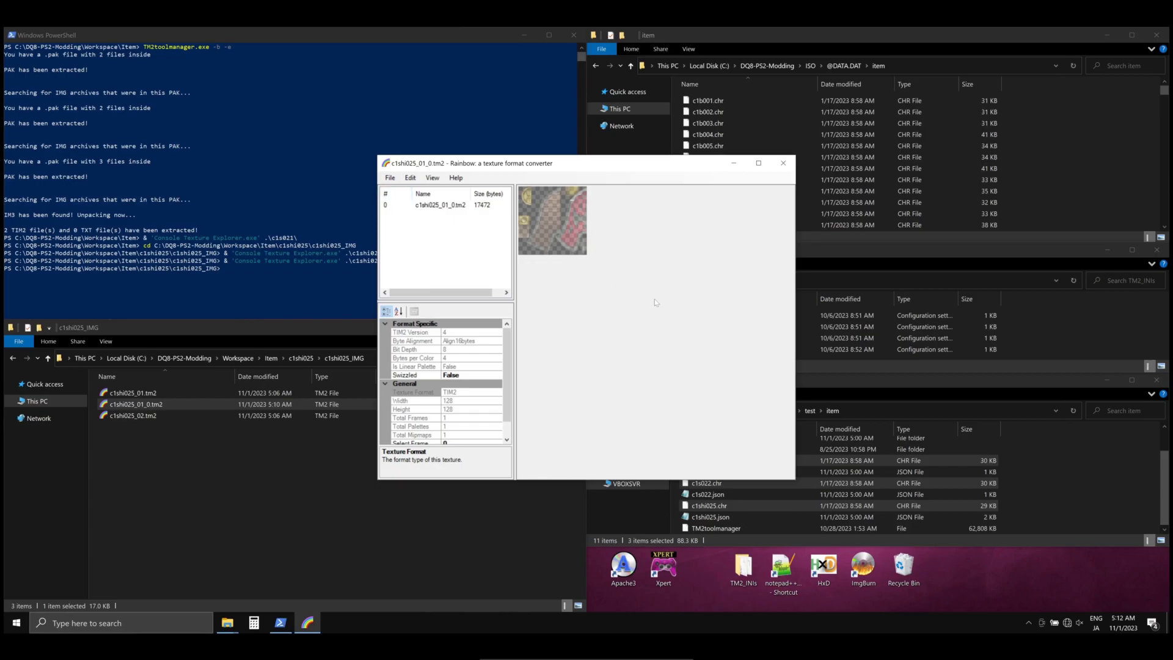
Save the texture from Rainbow as c1shi025_01_0.xml (TIM2 metadata + editable data) in the c1shi025_IMG folder.
key(ctrl+e)
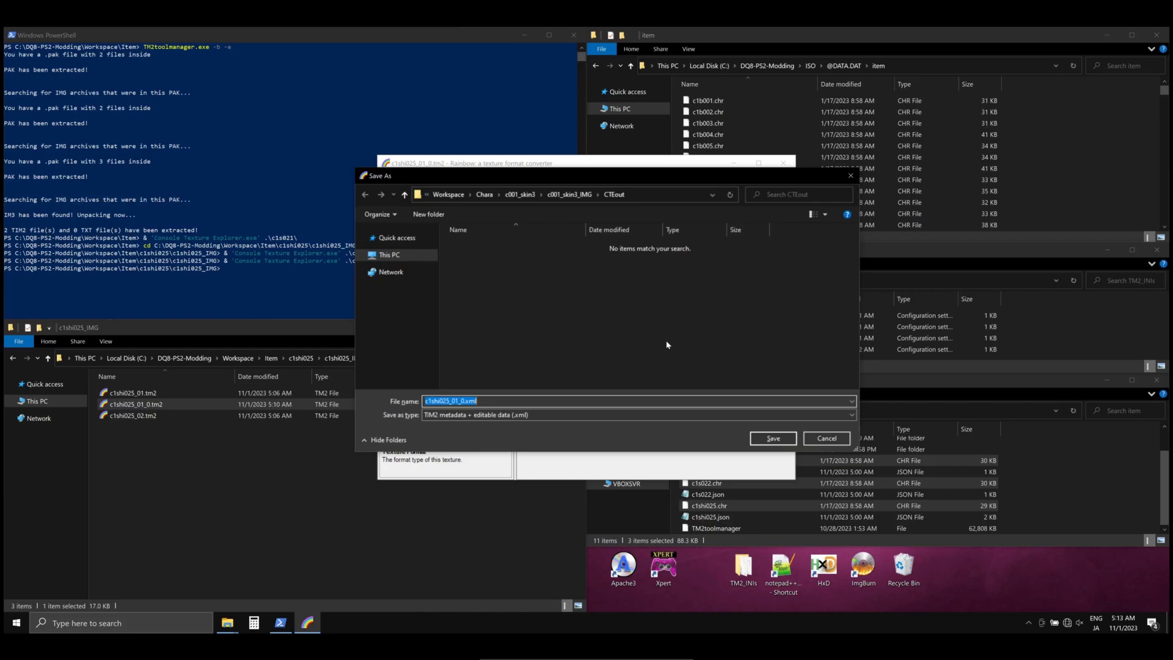
click(785, 438)
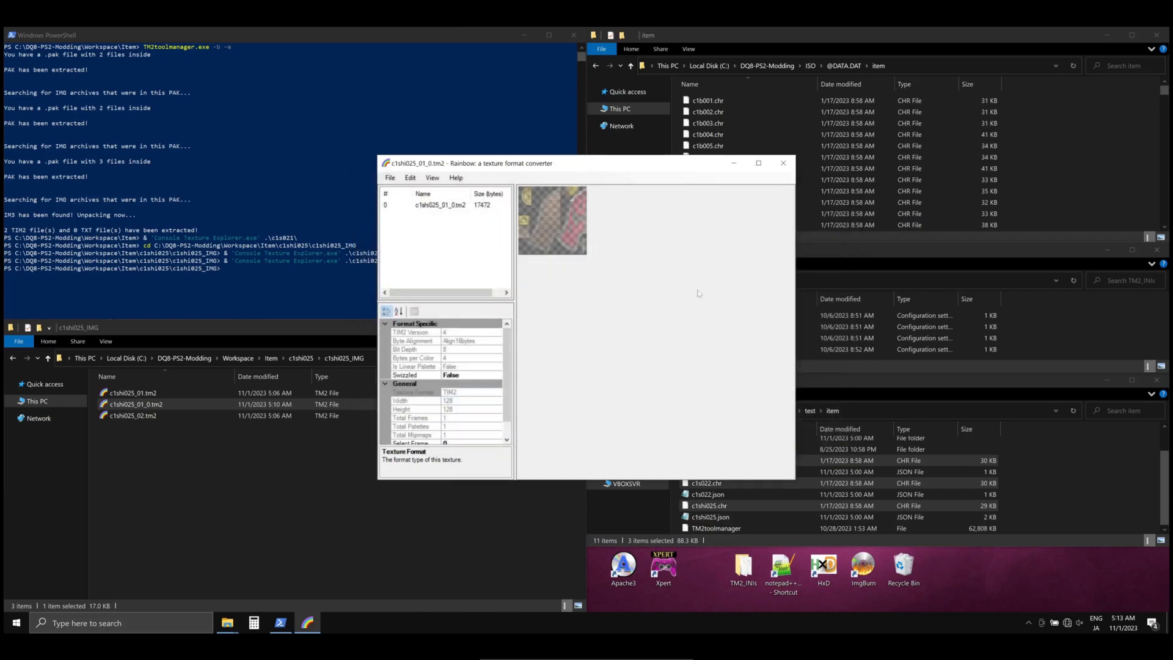
key(ctrl+s)
click(264, 495)
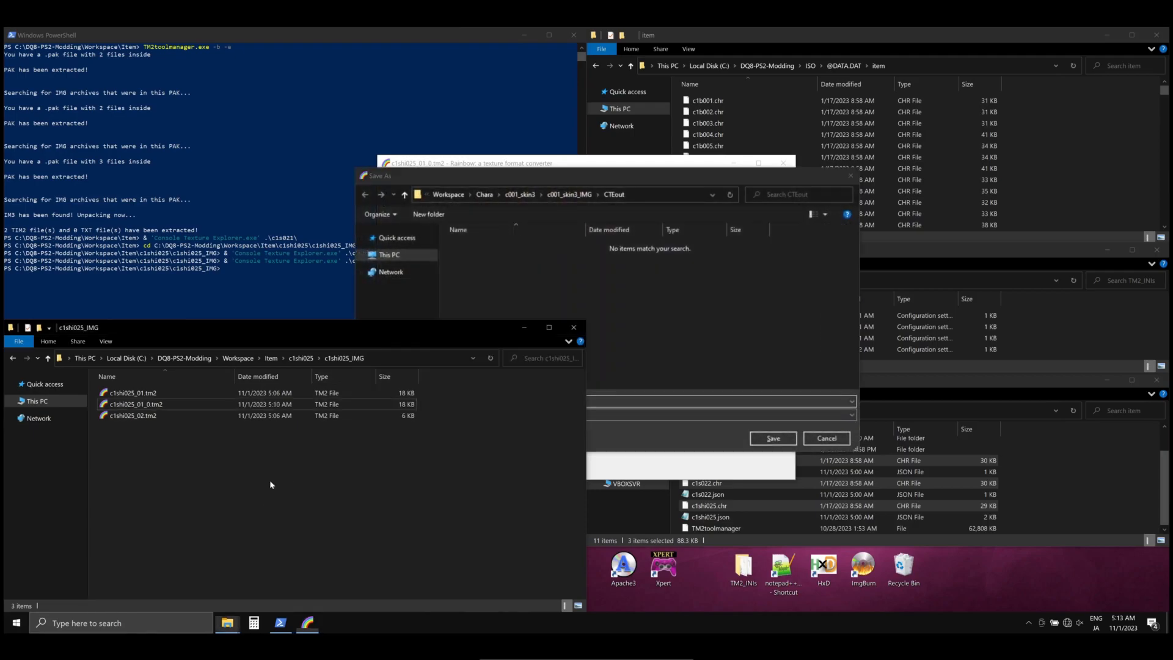
click(400, 359)
key(ctrl+c)
click(661, 196)
key(ctrl+v)
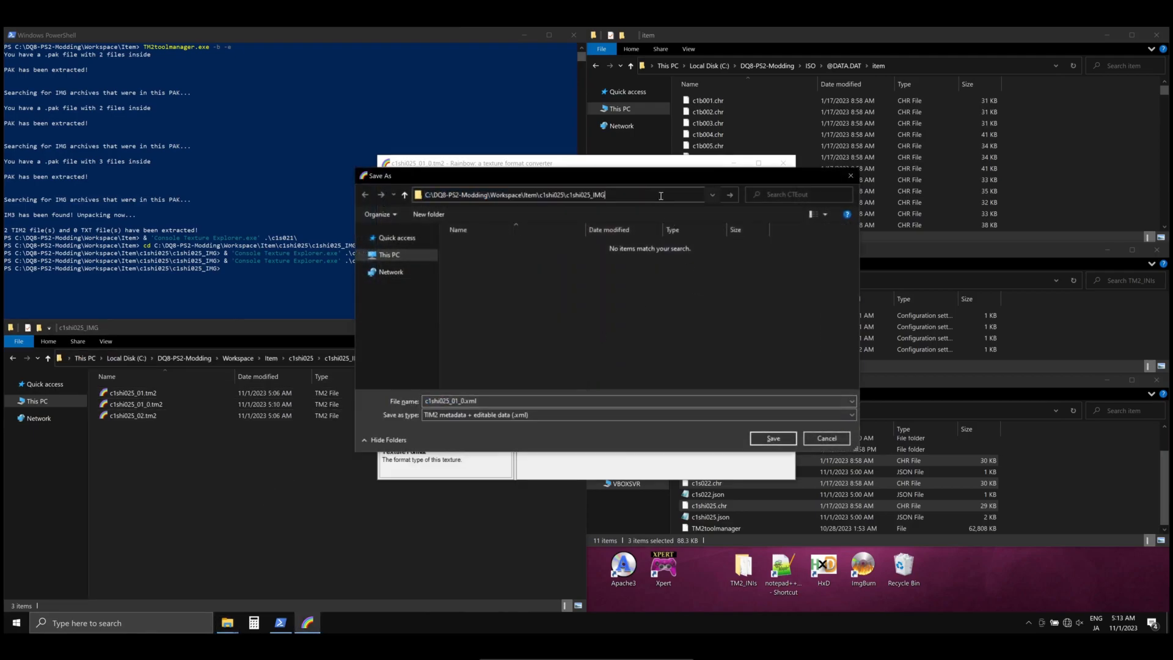
key(Return)
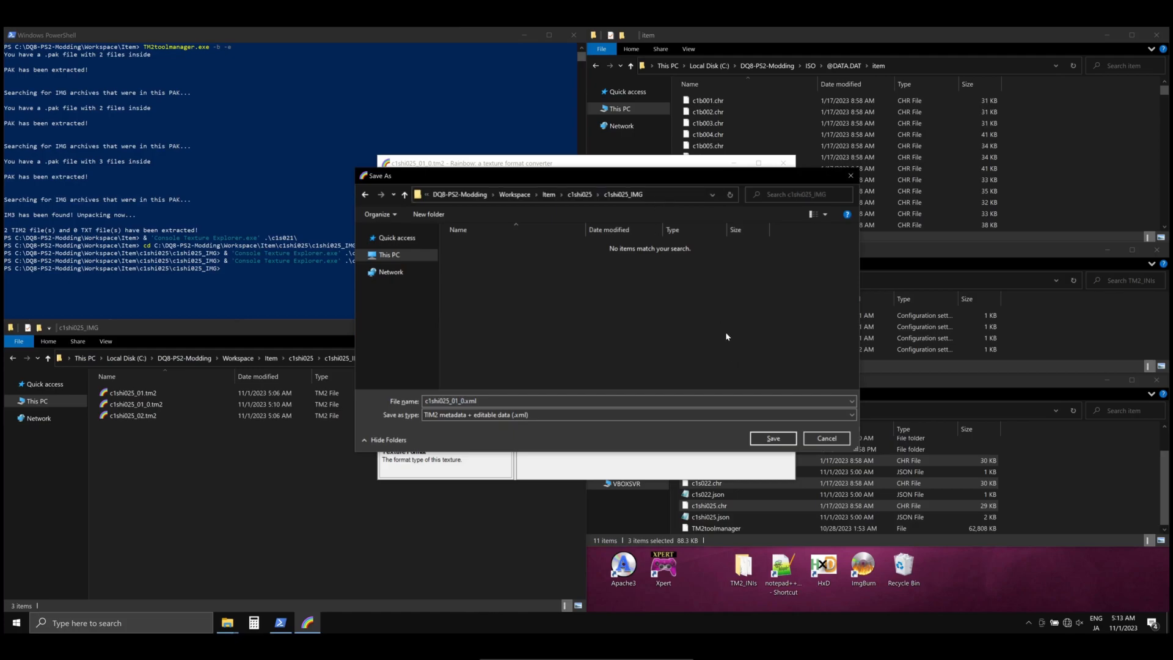
click(773, 439)
Open c1shi025_01_0_layer0_0.png from the test folder in GNU Image Manipulation Program.
click(240, 490)
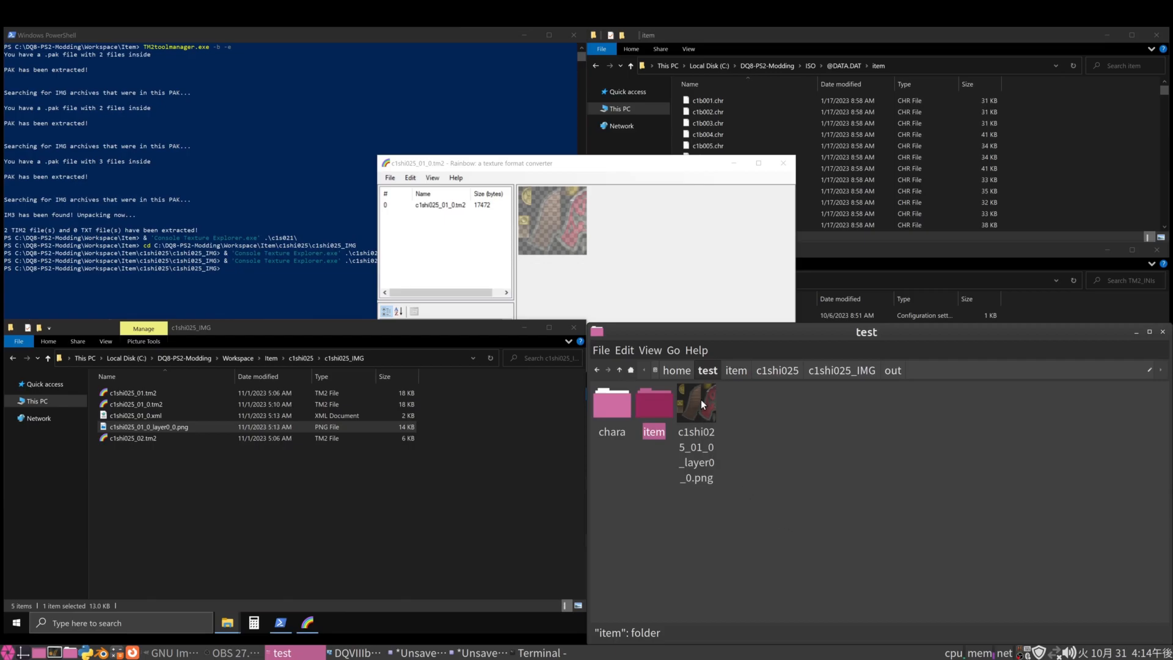
right_click(701, 399)
mouse_move(827, 428)
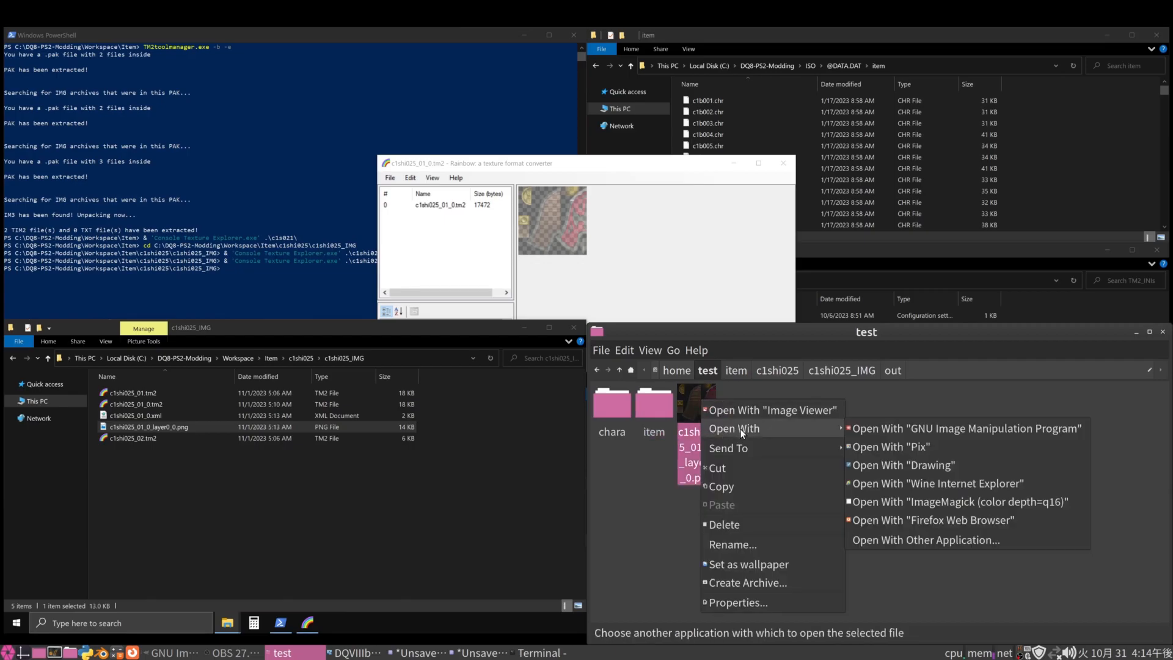
click(895, 427)
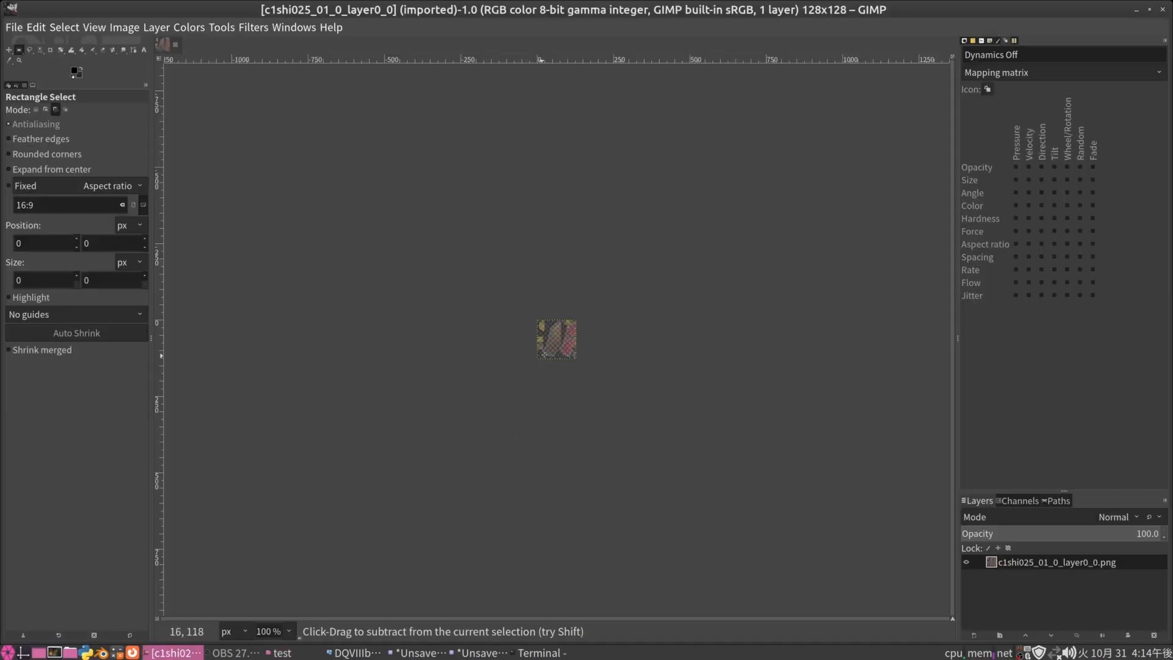
scroll(541, 357, up, 5)
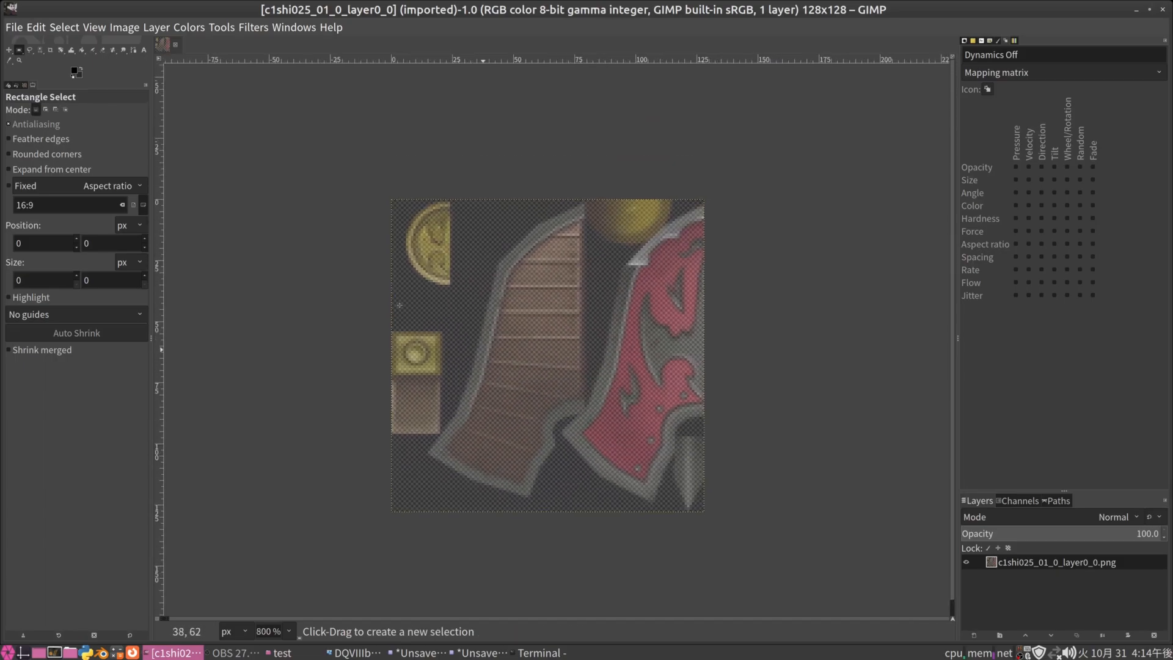
Decompose the texture into RGBA layers and compose its red, green and blue channels into a new RGB image.
click(190, 27)
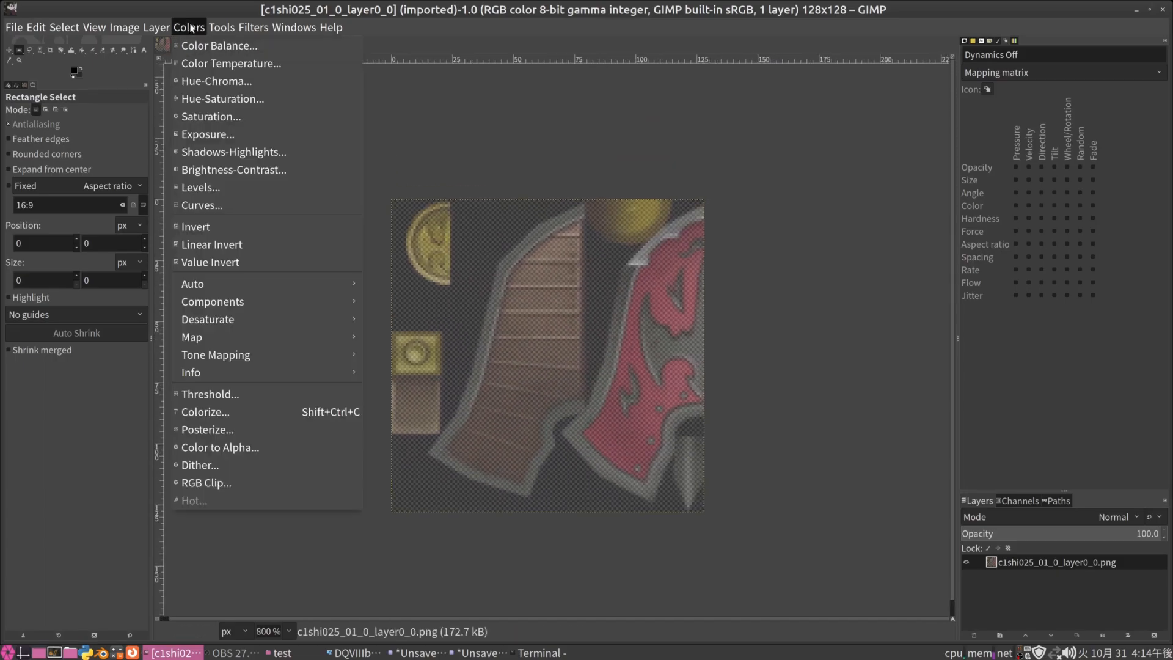
mouse_move(261, 303)
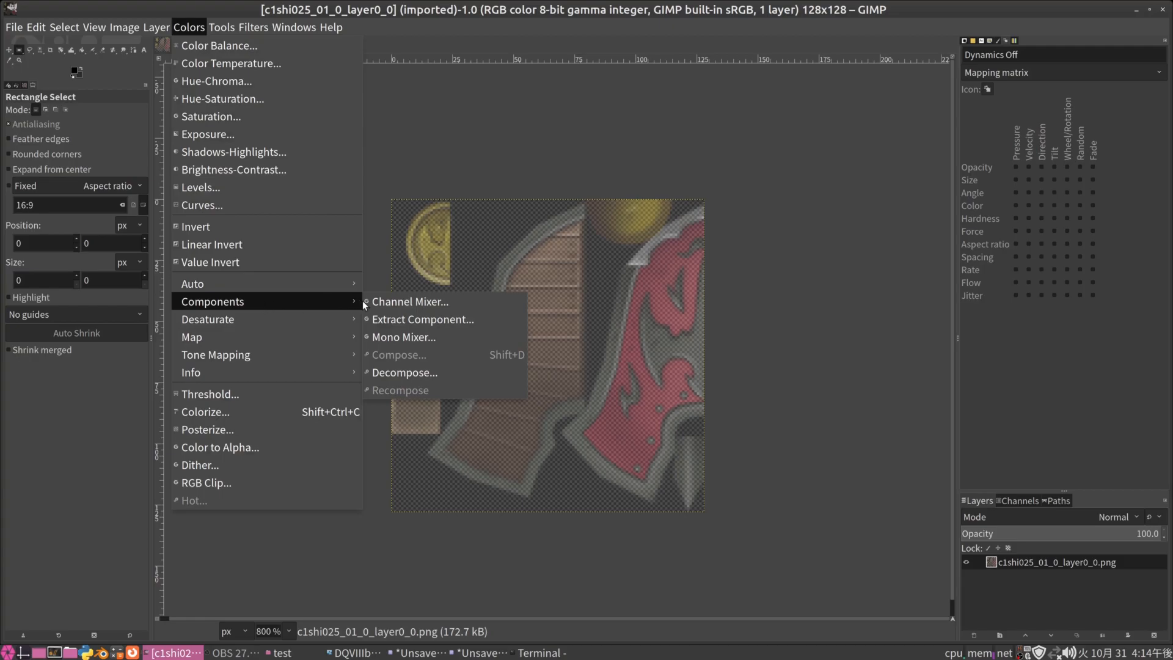
click(412, 372)
click(623, 306)
click(602, 340)
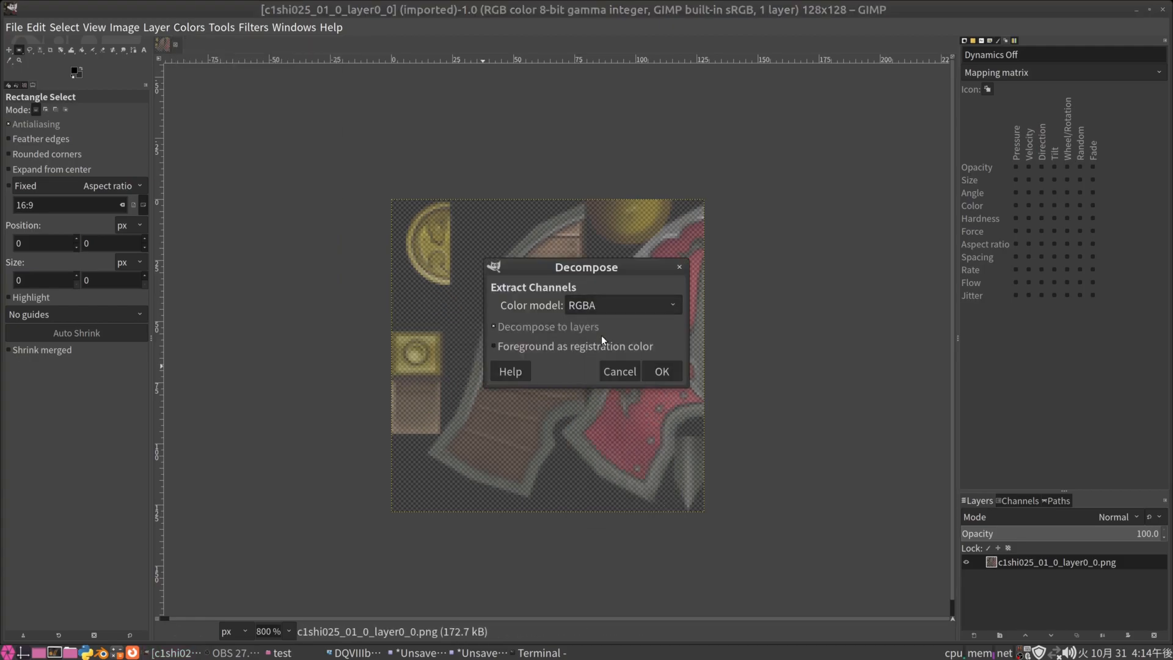
click(654, 372)
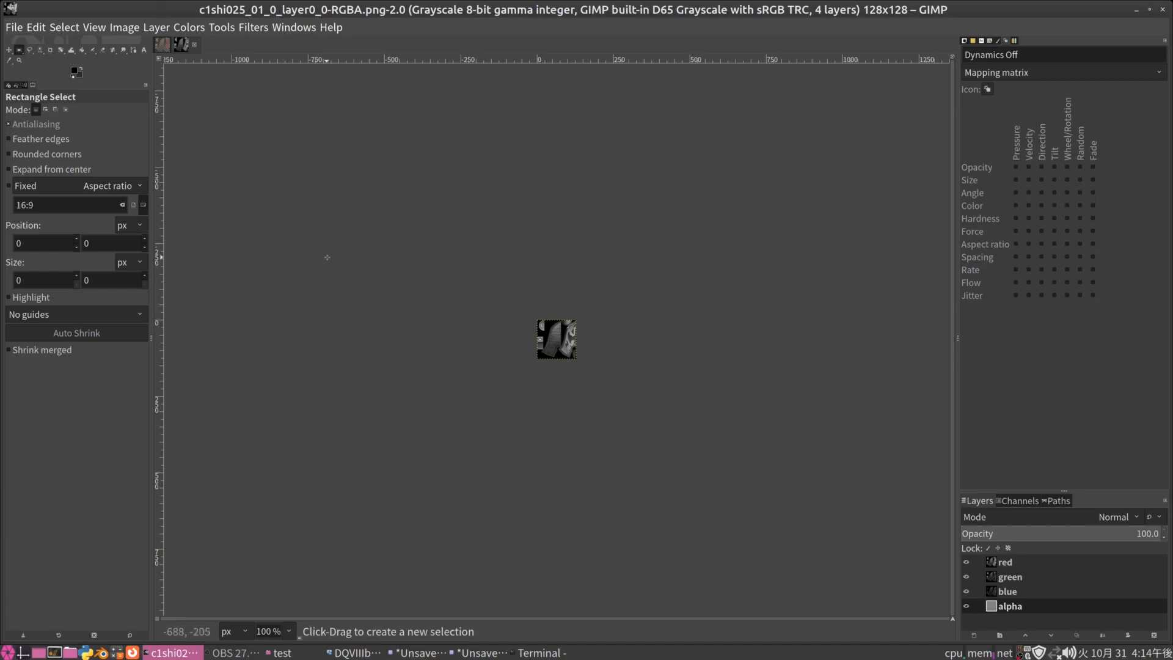
key(ctrl+shift+f)
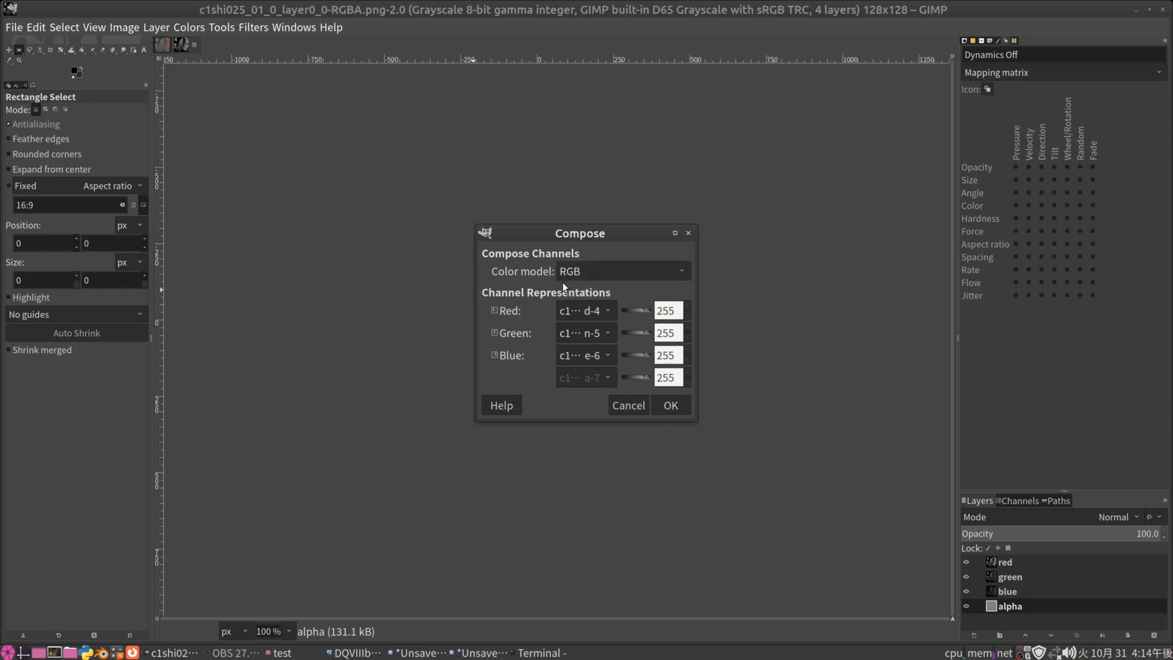
click(670, 406)
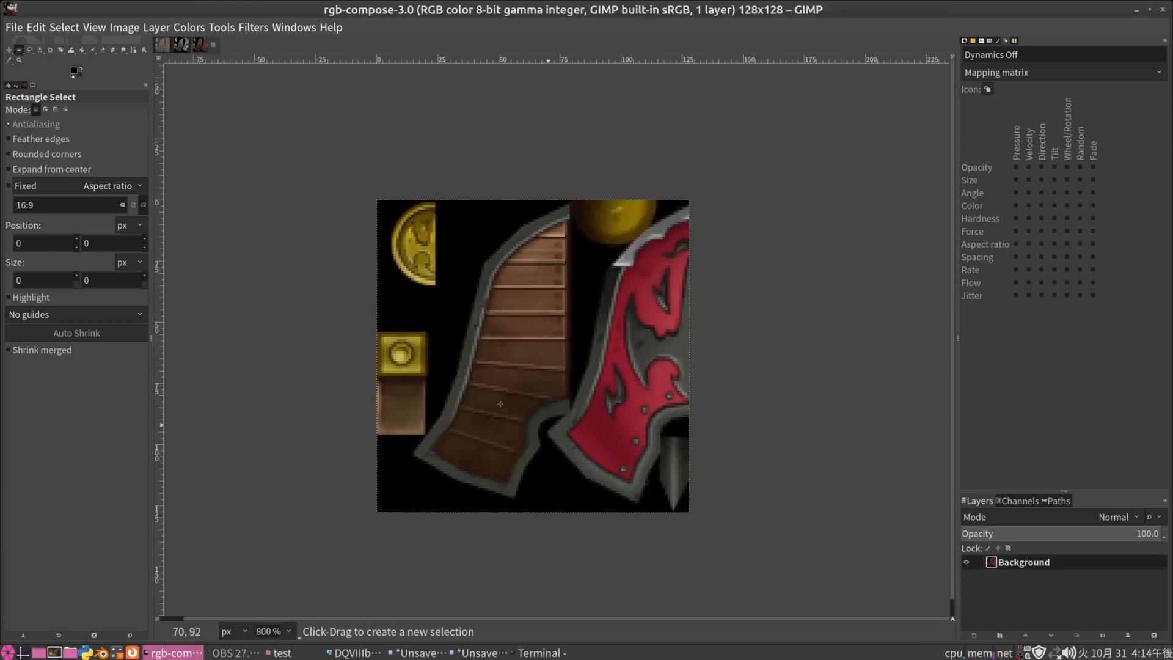
Select the red pattern areas of the shield by color.
key(shift+o)
click(638, 385)
key(5)
drag(638, 385, 709, 289)
scroll(709, 289, down, 3)
Recolor the selected red shield pattern to purple with Hue-Chroma.
click(188, 27)
click(211, 170)
click(444, 275)
click(444, 295)
click(534, 398)
click(189, 27)
click(209, 84)
click(1082, 291)
click(1082, 310)
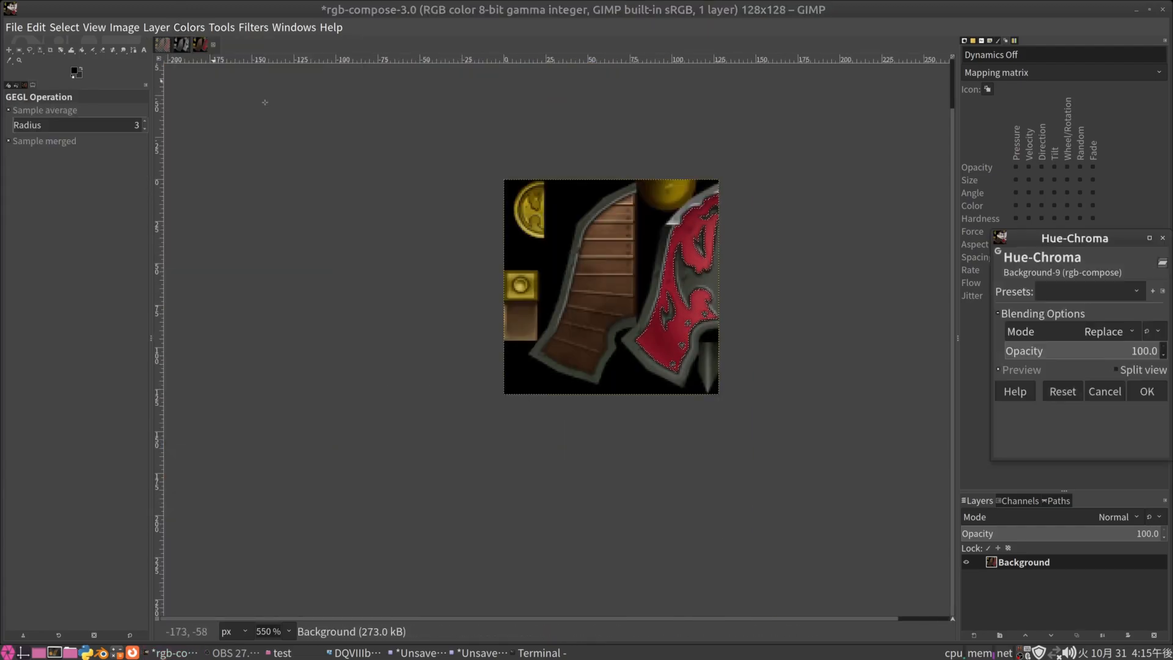
click(1144, 448)
Copy the color-selected brown planks to a new layer named sdfsdf and hide the Background layer.
scroll(655, 243, up, 2)
scroll(595, 270, up, 3)
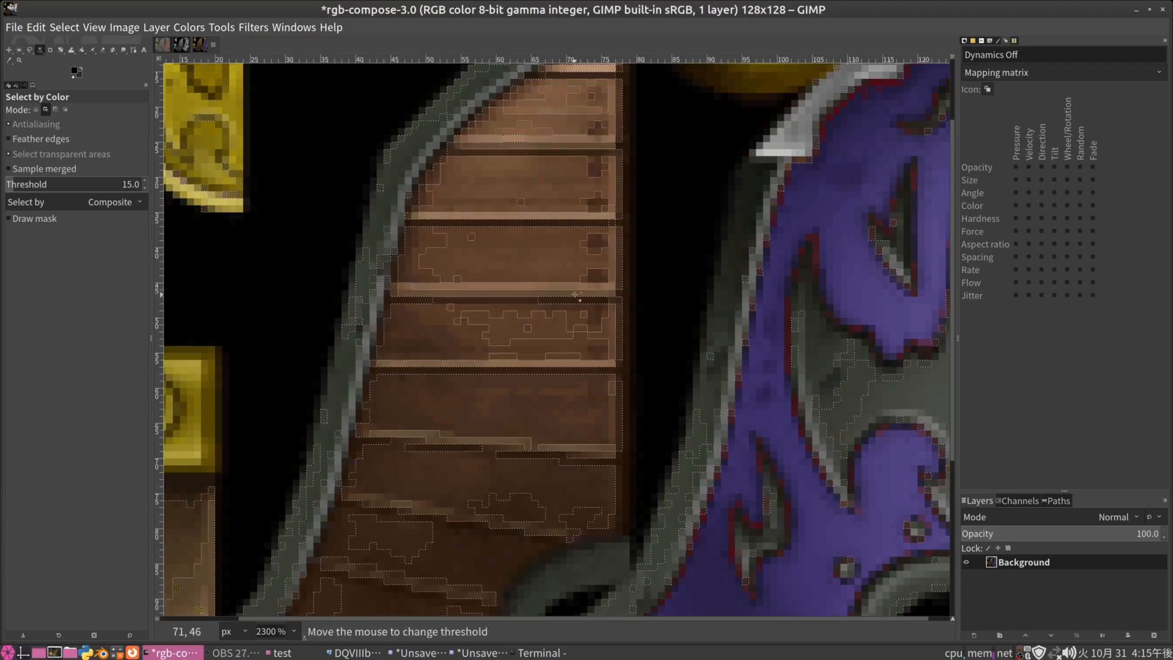
scroll(595, 270, down, 4)
key(ctrl+c)
key(shift+ctrl+n)
click(966, 577)
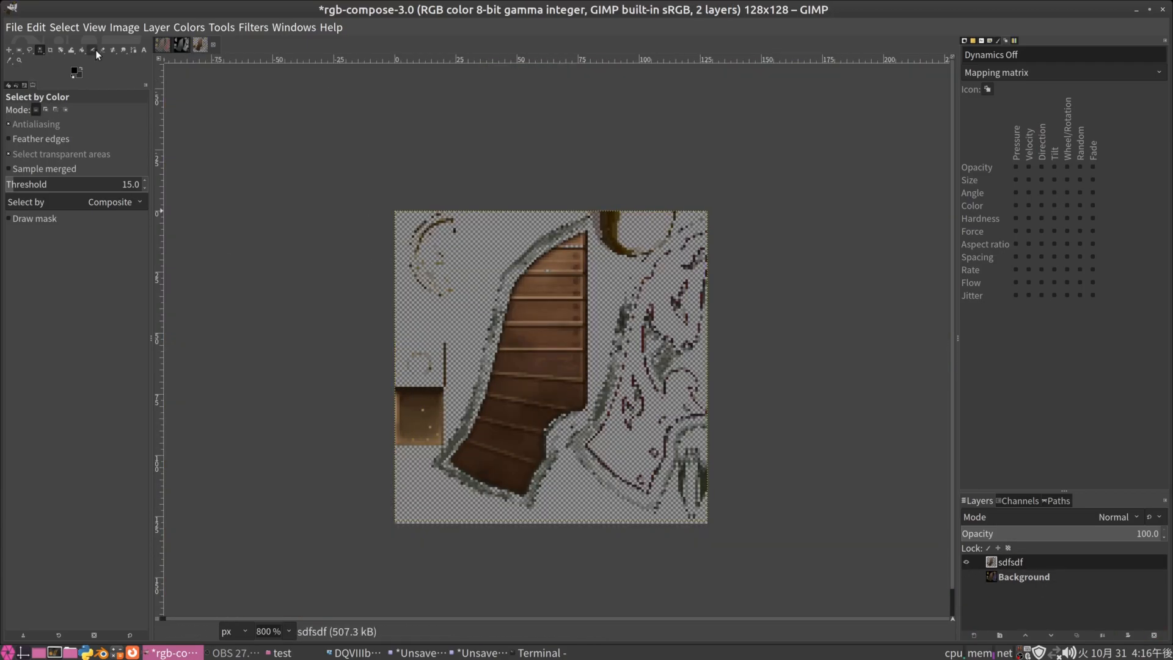
Erase the stray fragments around the wooden plank panel on the sdfsdf layer with the Eraser at size 16.
click(102, 49)
scroll(126, 178, up, 4)
mouse_move(428, 349)
mouse_down()
mouse_move(421, 391)
mouse_move(607, 550)
mouse_move(678, 348)
mouse_move(556, 455)
mouse_up()
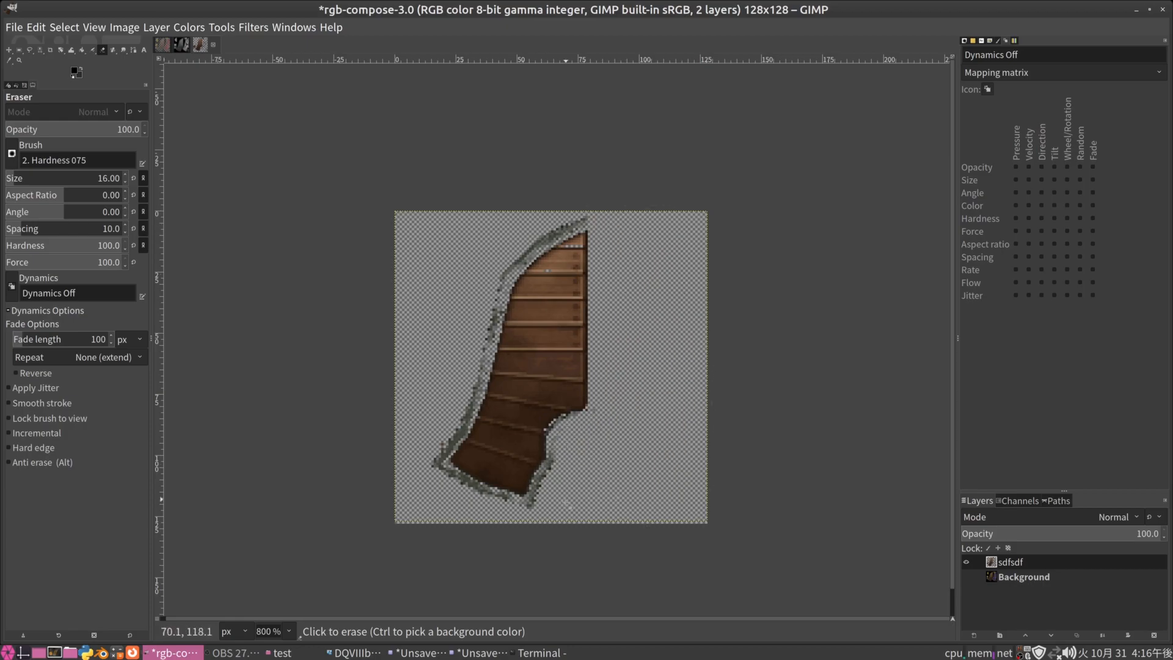
Select by color around the plank panel and erase its grey rim.
key(shift+o)
scroll(556, 455, up, 4)
click(519, 366)
scroll(520, 367, down, 4)
key(shift+e)
drag(508, 169, 445, 255)
drag(395, 374, 504, 446)
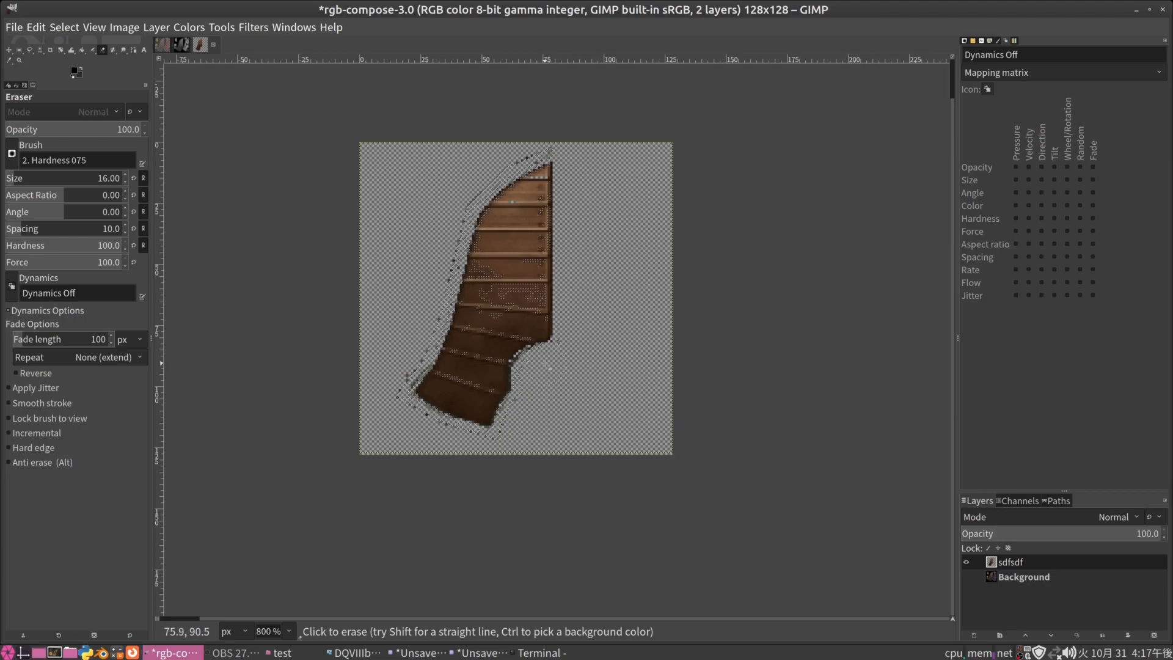
Select more leftover rim pixels by color and erase them along the upper and outer edge of the planks.
key(shift+o)
scroll(396, 199, up, 4)
click(513, 275)
scroll(558, 295, down, 4)
key(shift+e)
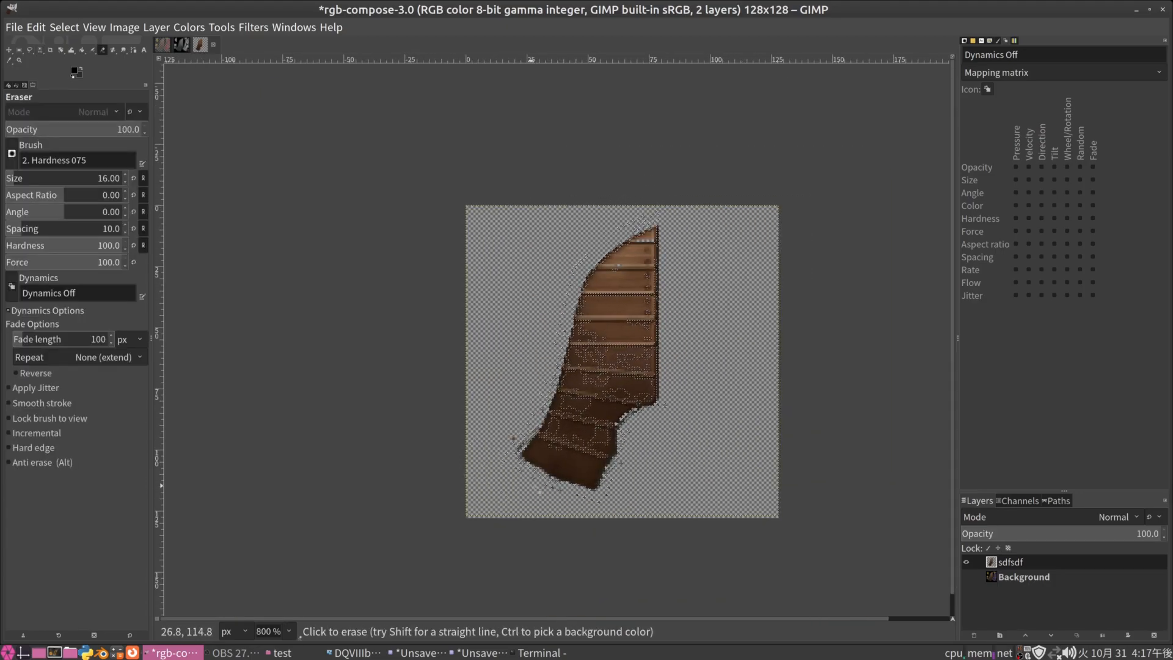
Clean up the remaining stray pixels at the lower end of the plank panel with the Eraser at size 6.
key(ctrl+shift+a)
scroll(530, 360, up, 4)
key(shift+o)
key(ctrl+z)
key(shift+e)
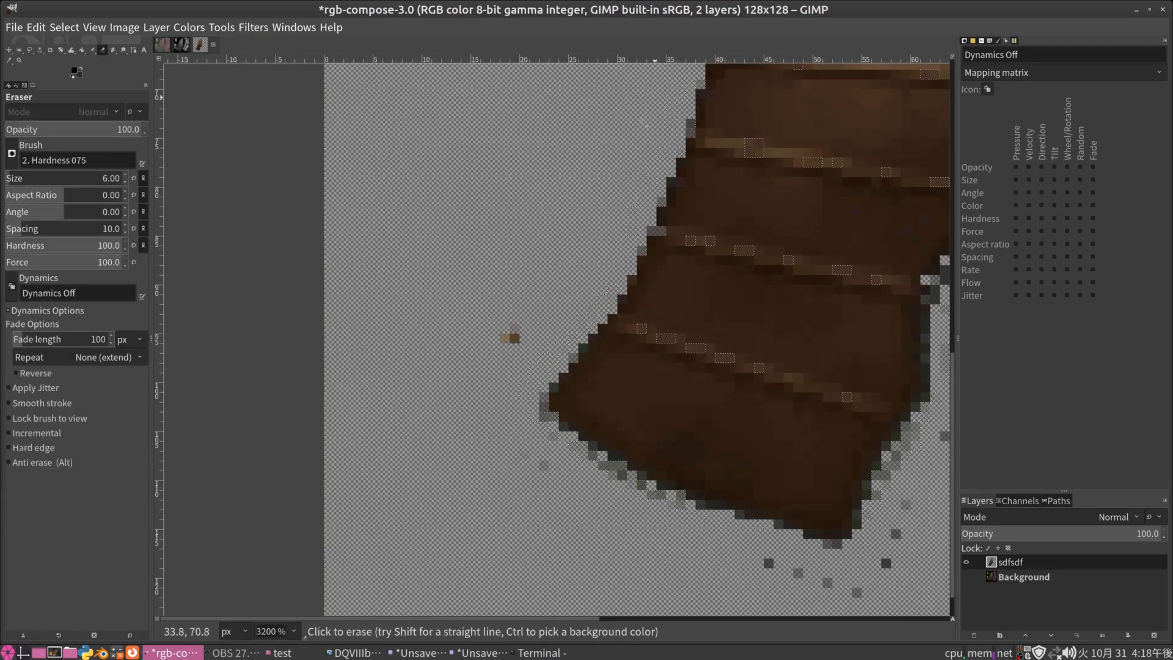
scroll(556, 340, down, 2)
key(shift+o)
key(shift+e)
scroll(556, 339, down, 1)
Show the Background layer and adjust the color of the sdfsdf plank layer with Hue-Saturation.
click(966, 576)
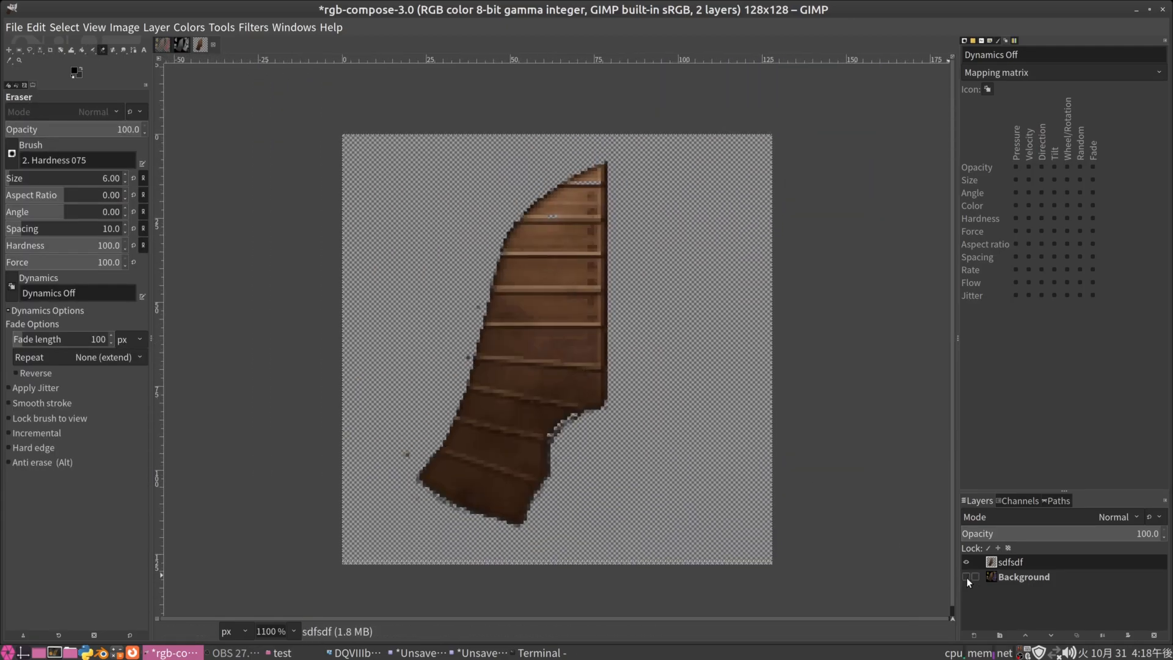
click(966, 577)
key(alt+c)
click(233, 98)
drag(1058, 358, 1076, 368)
click(1146, 446)
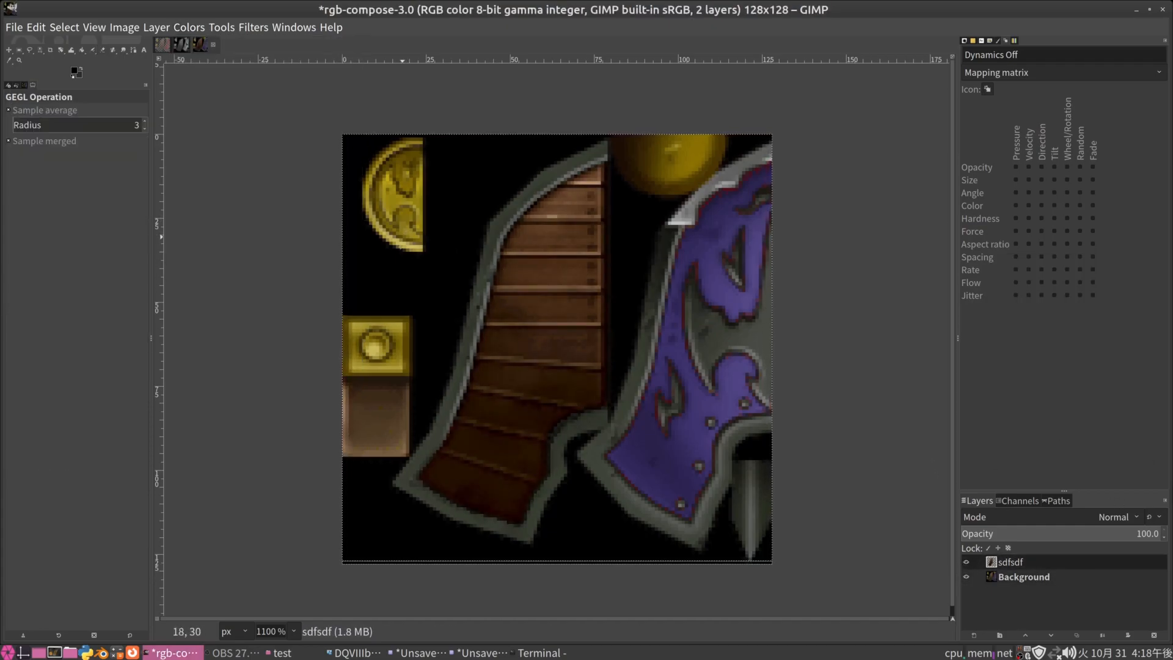
Select the gold ornaments by color on the Background layer, adding further shades to the selection.
key(shift+o)
scroll(416, 352, up, 3)
key(Page_Down)
shift+click(468, 389)
scroll(468, 389, up, 2)
scroll(611, 366, down, 3)
click(754, 474)
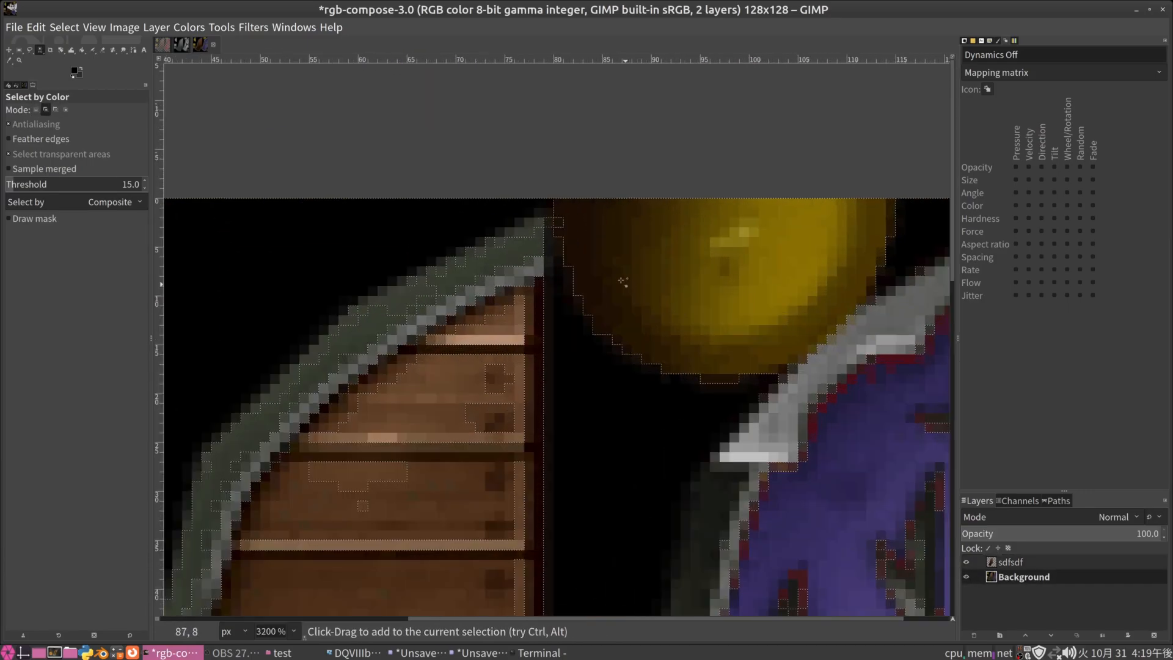
Copy the selected areas to a new layer named adasda and show only that layer.
scroll(754, 475, down, 1)
key(ctrl+c)
key(ctrl+v)
key(ctrl+shift+n)
shift+click(966, 577)
Delete the plank and shield fragments around the gold ornaments on the adasda layer using rectangular selections.
key(r)
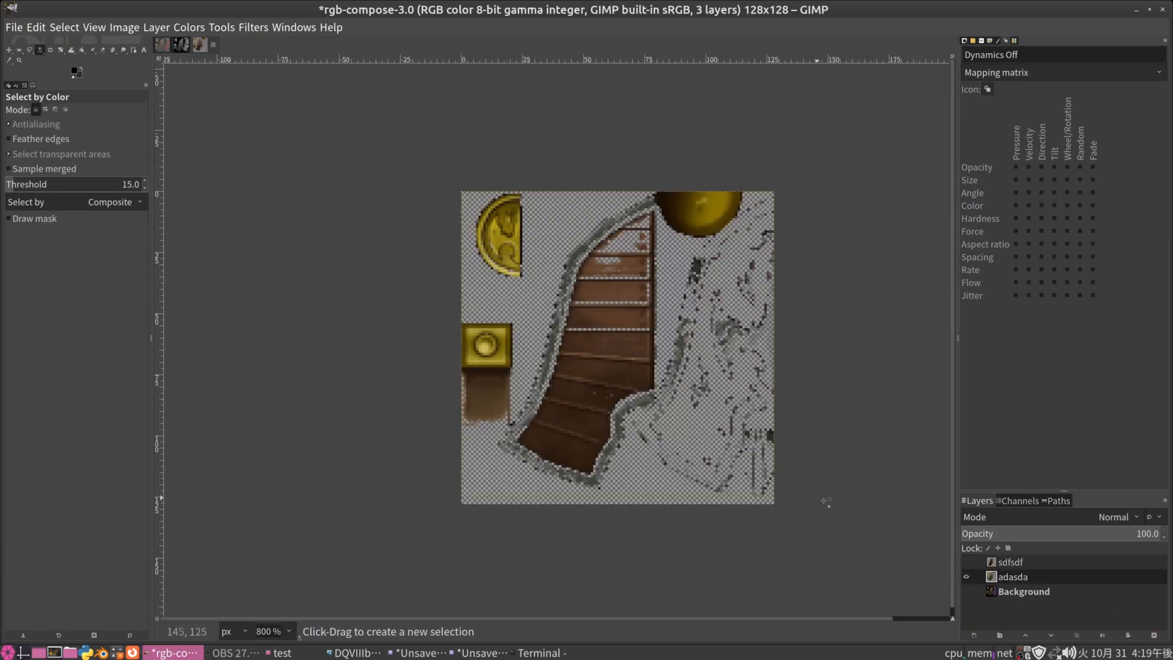
drag(828, 557, 517, 289)
key(Delete)
scroll(562, 539, up, 2)
drag(566, 537, 298, 195)
key(Delete)
drag(620, 312, 459, 84)
key(Delete)
key(Delete)
mouse_move(368, 122)
mouse_down()
mouse_move(607, 356)
mouse_move(354, 392)
mouse_up()
drag(731, 537, 385, 288)
key(Delete)
key(ctrl+shift+a)
Erase the leftover pixels around the gold ball on the adasda layer.
key(shift+e)
drag(555, 230, 530, 271)
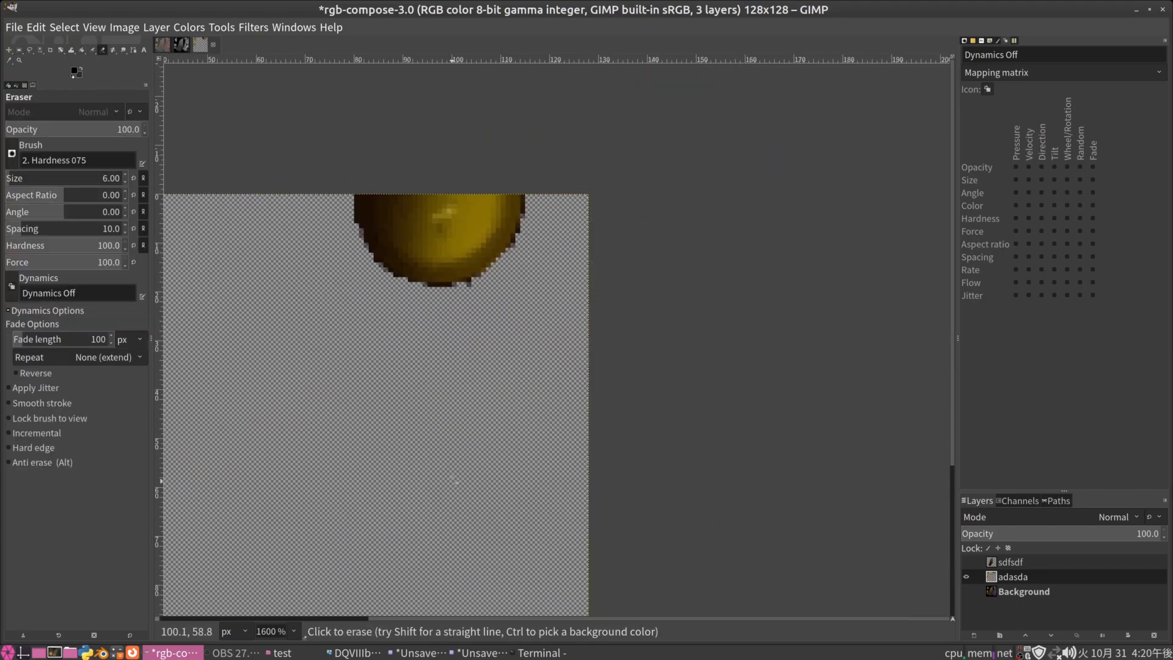
drag(464, 493, 896, 494)
Show the Background and sdfsdf layers and colorize the gold ornaments on the adasda layer blue-grey.
click(967, 592)
click(966, 562)
scroll(419, 283, down, 2)
click(189, 27)
click(206, 411)
click(1087, 367)
drag(976, 324, 956, 372)
click(1126, 480)
click(1140, 463)
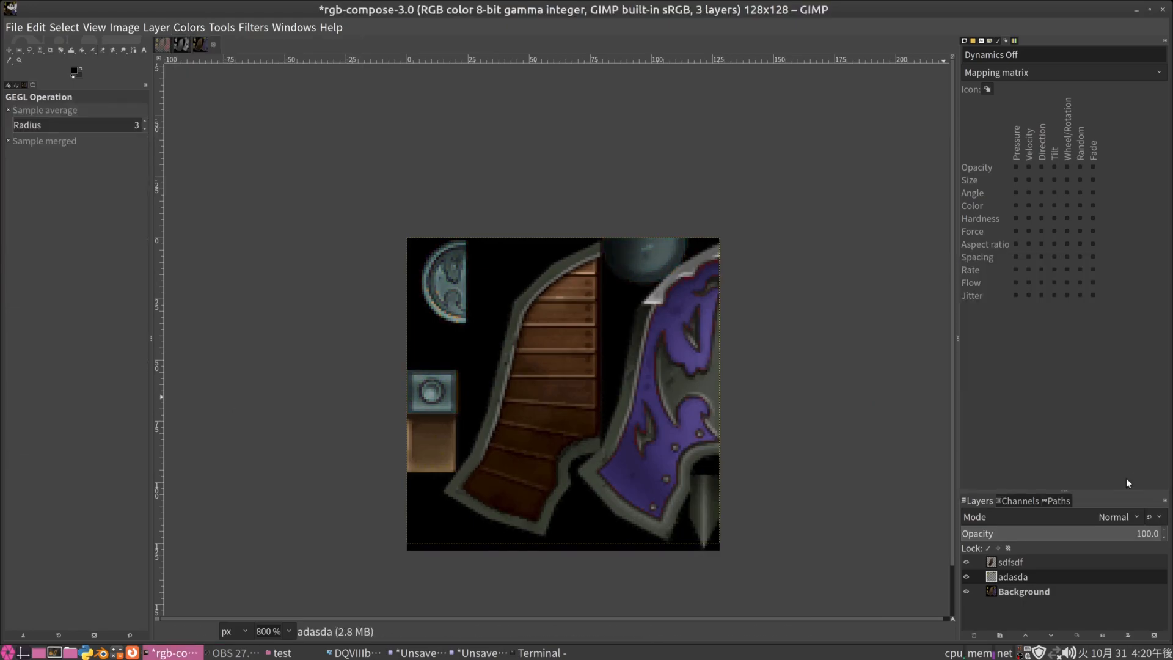
Duplicate the Background layer and clear the copy to transparency outside a 45 x 53 px rectangle around the gold half medallion.
click(1003, 591)
key(shift+ctrl+d)
shift+click(966, 591)
key(r)
drag(372, 216, 482, 345)
key(ctrl+i)
key(Delete)
right_click(1024, 593)
click(1077, 505)
key(Delete)
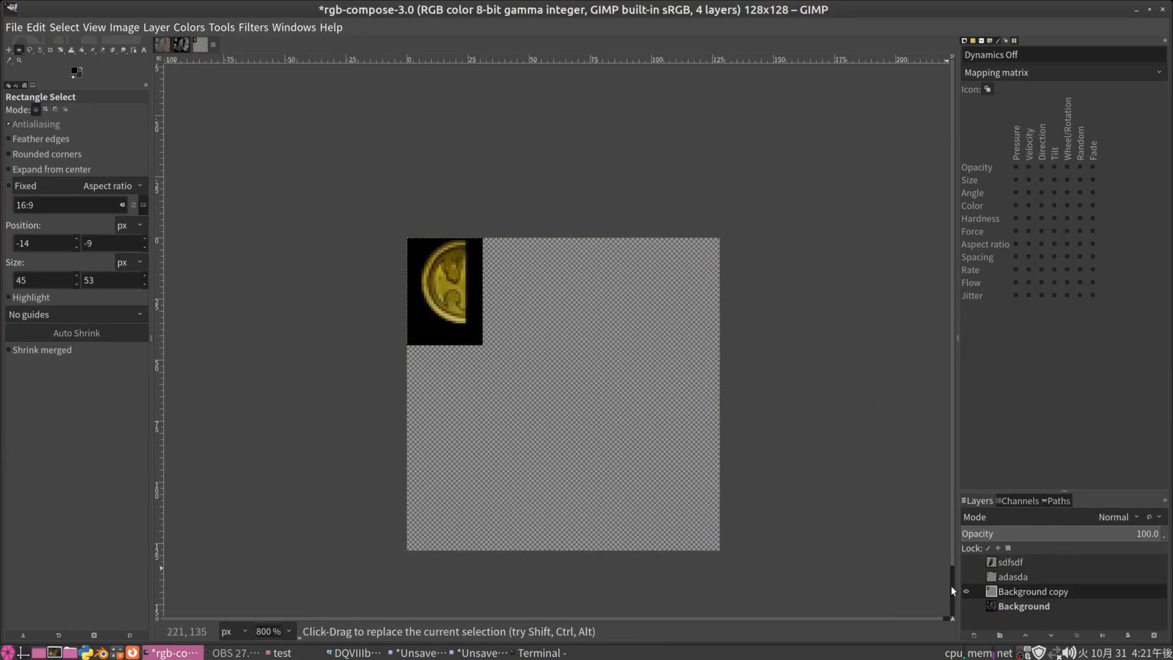
Colorize the half medallion on the Background copy layer and show only the Background layer.
key(shift+o)
click(189, 28)
click(233, 411)
click(1140, 463)
shift+click(967, 591)
shift+click(967, 606)
Select the dark red outlines of the purple shield pattern by color on the Background layer.
scroll(724, 323, up, 4)
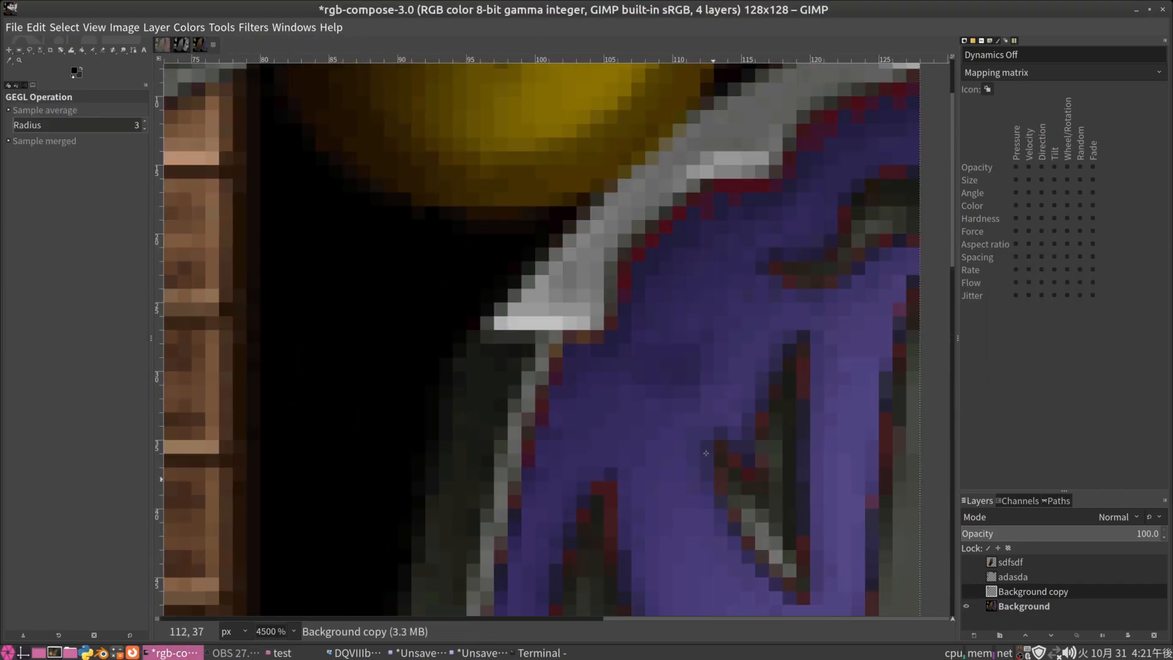
key(shift+o)
click(1024, 606)
click(805, 440)
scroll(804, 440, down, 3)
scroll(805, 440, down, 3)
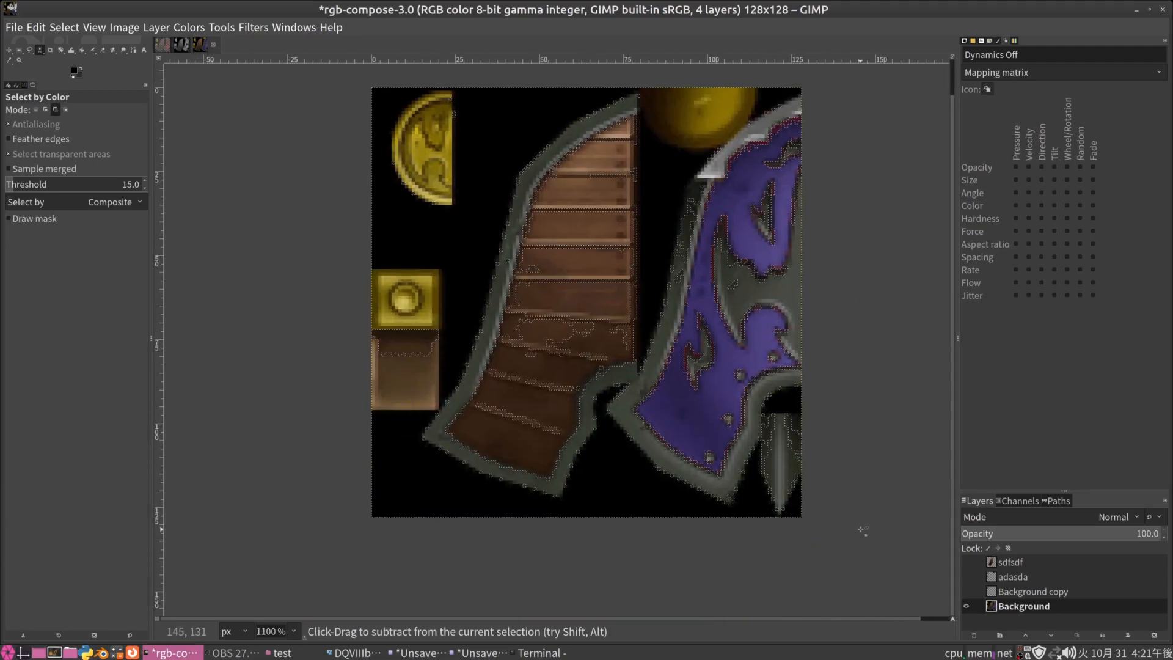
key(shift+ctrl+d)
click(189, 27)
click(215, 79)
key(Escape)
click(189, 28)
click(215, 79)
click(1088, 292)
click(1081, 334)
key(Escape)
key(ctrl+z)
key(ctrl+z)
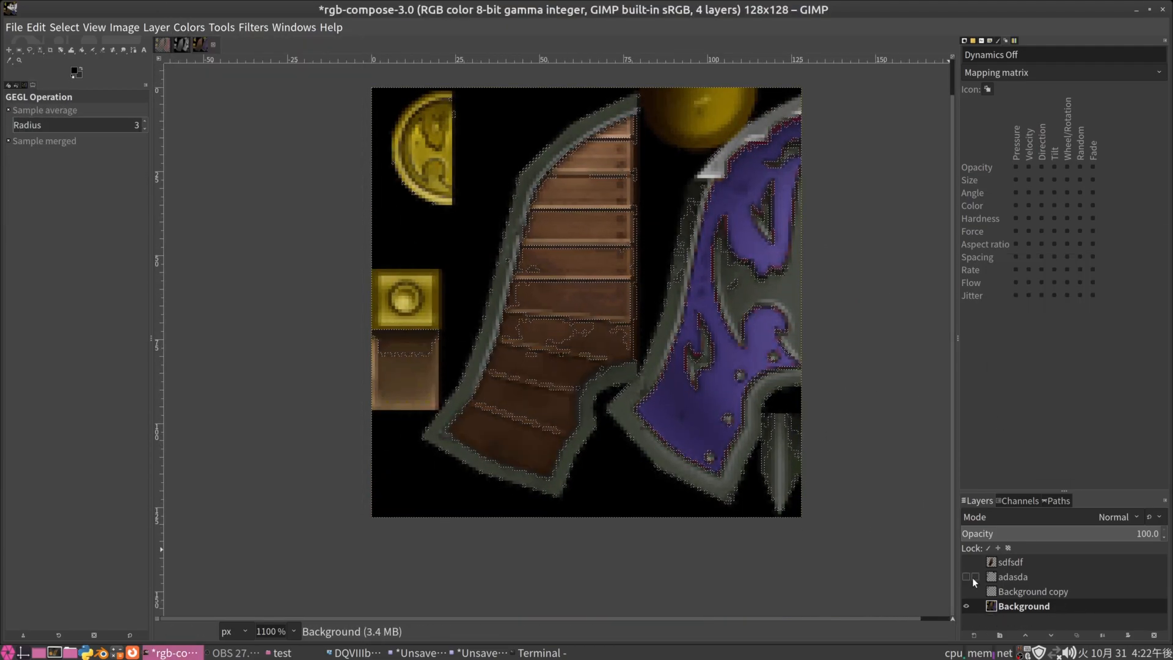
click(189, 27)
click(215, 80)
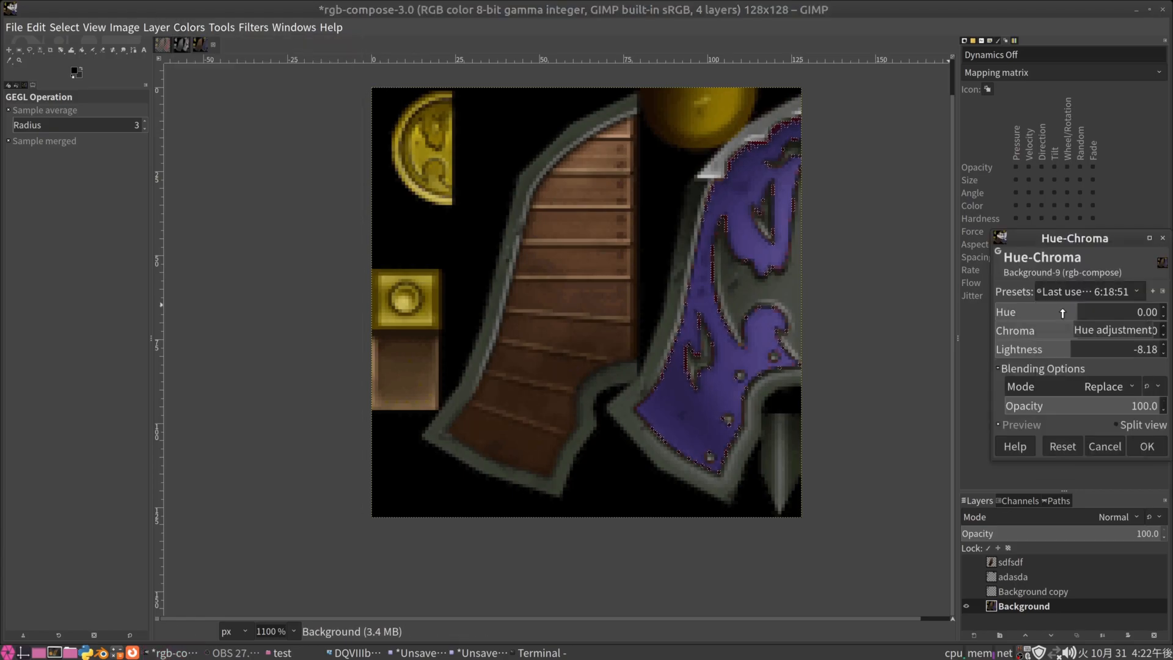
click(1105, 446)
Duplicate the Background layer and shift the hue of the color-selected outlines on the copy by about -54.
scroll(681, 299, up, 3)
key(shift+o)
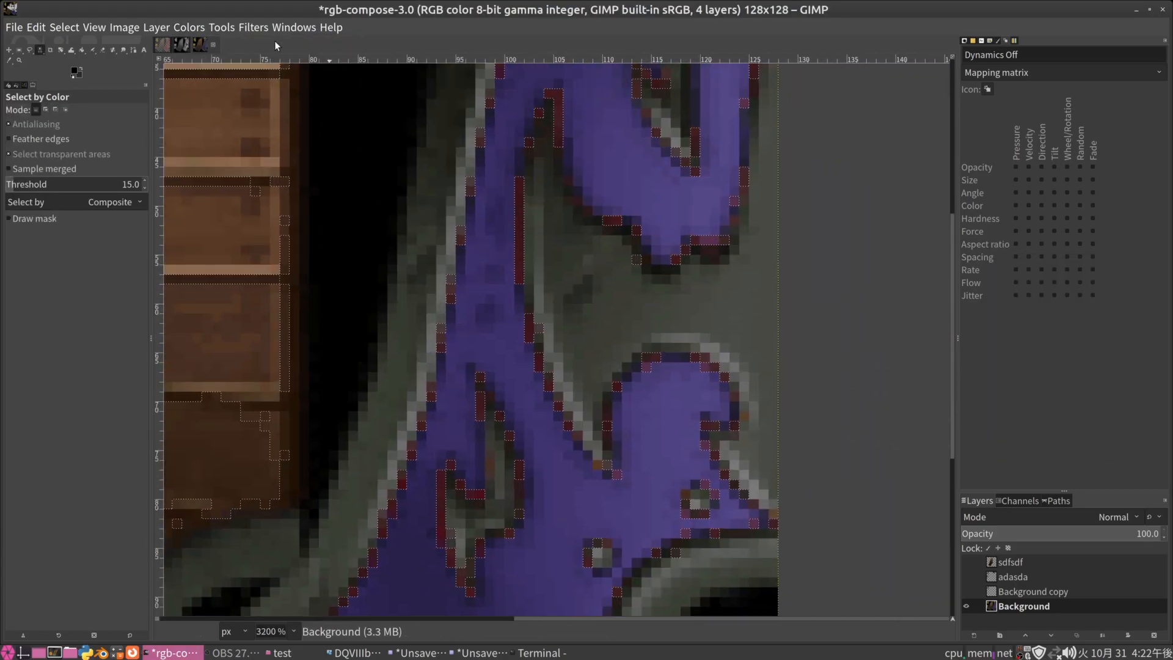
click(189, 27)
click(215, 79)
key(Escape)
key(shift+ctrl+d)
click(189, 27)
click(215, 79)
click(1051, 315)
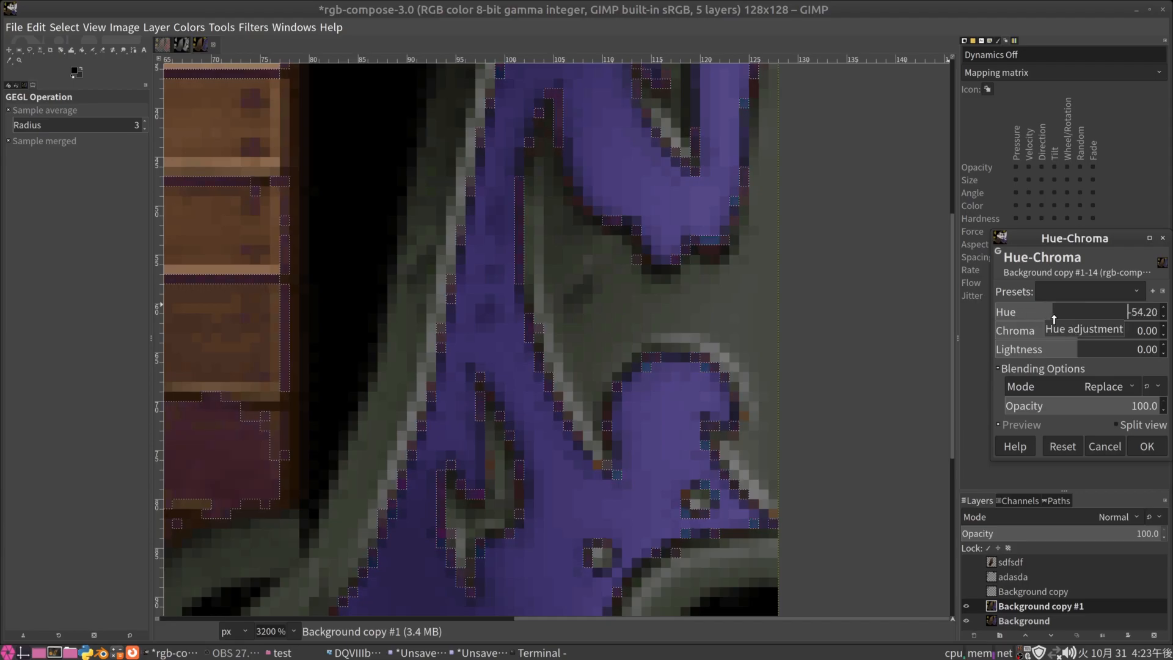
key(Escape)
Outline the purple shield half with Free Select to limit the Background copy #1 layer's hue change to that area.
scroll(941, 587, down, 3)
right_click(968, 612)
key(Escape)
key(f)
click(747, 158)
click(620, 252)
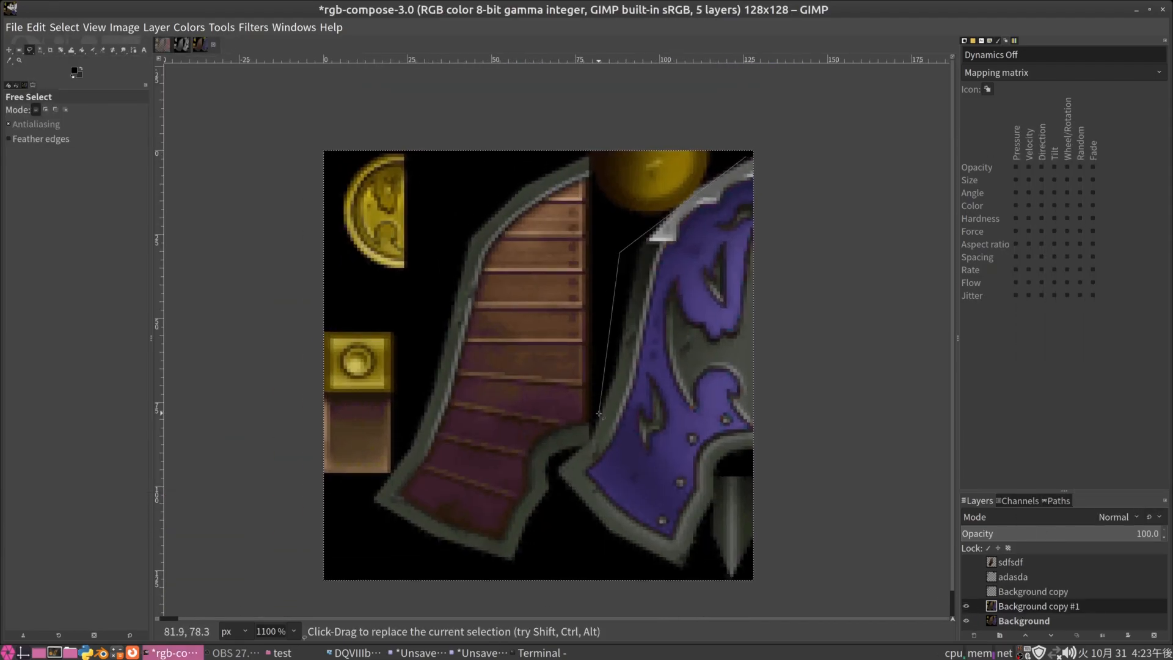
key(ctrl+z)
Show the hidden sdfsdf, adasda and Background copy layers and flatten the image into one layer.
click(991, 562)
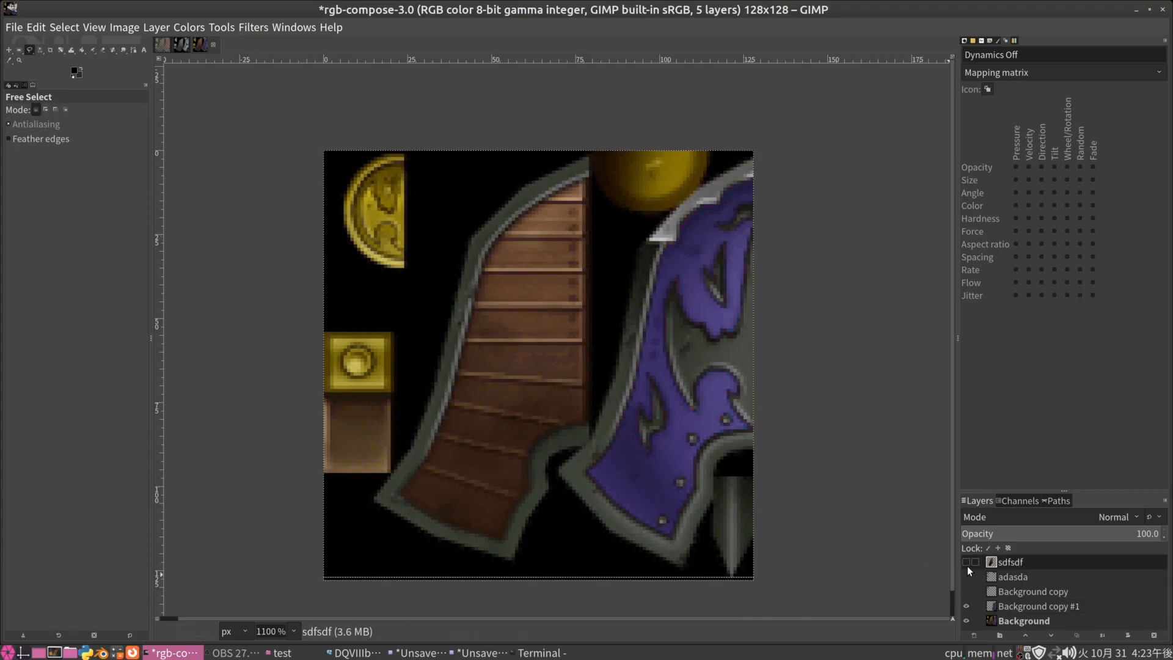
click(966, 562)
right_click(1015, 561)
click(1039, 550)
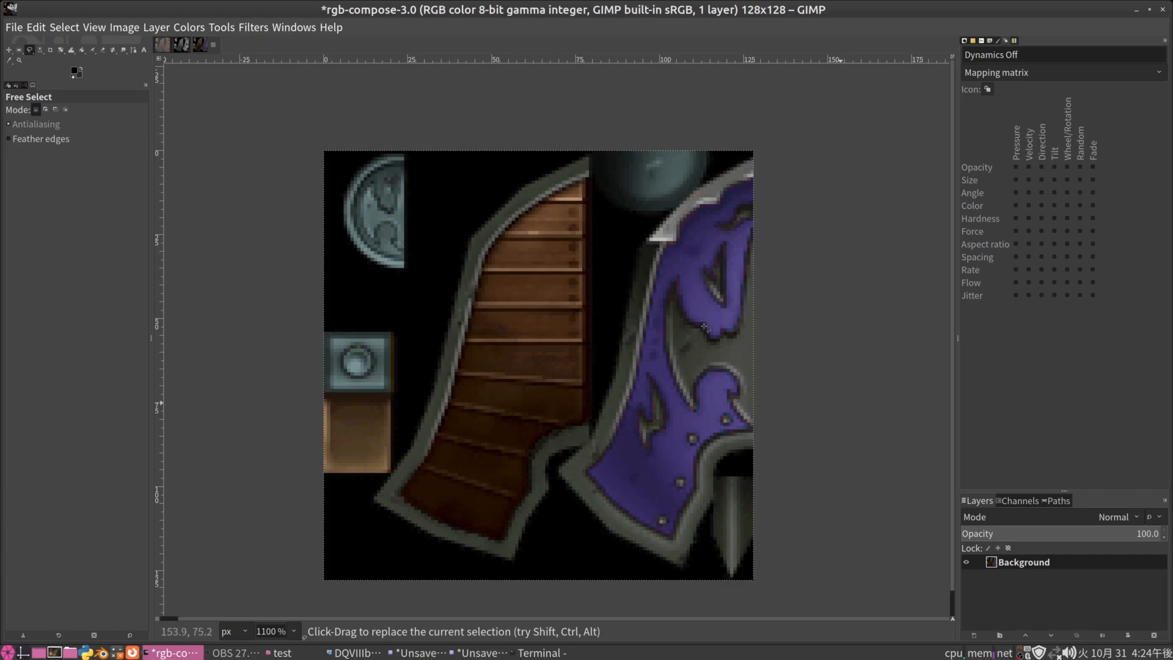
Decompose the flattened image into separate layers with the RGB color model.
click(187, 27)
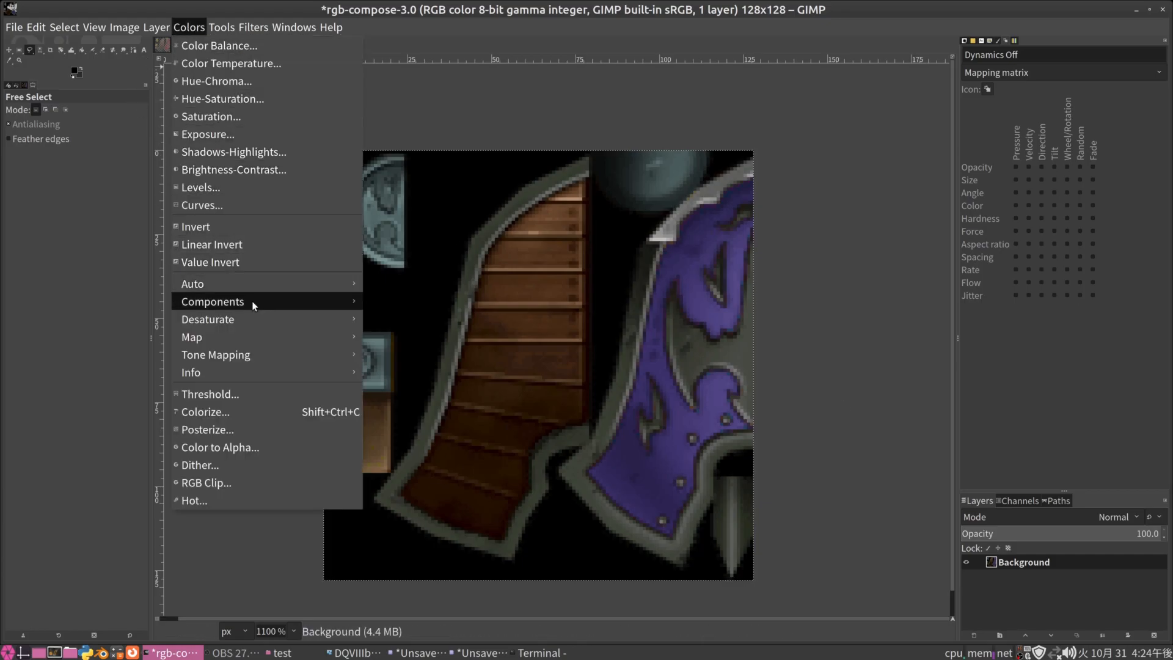
mouse_move(252, 301)
click(431, 378)
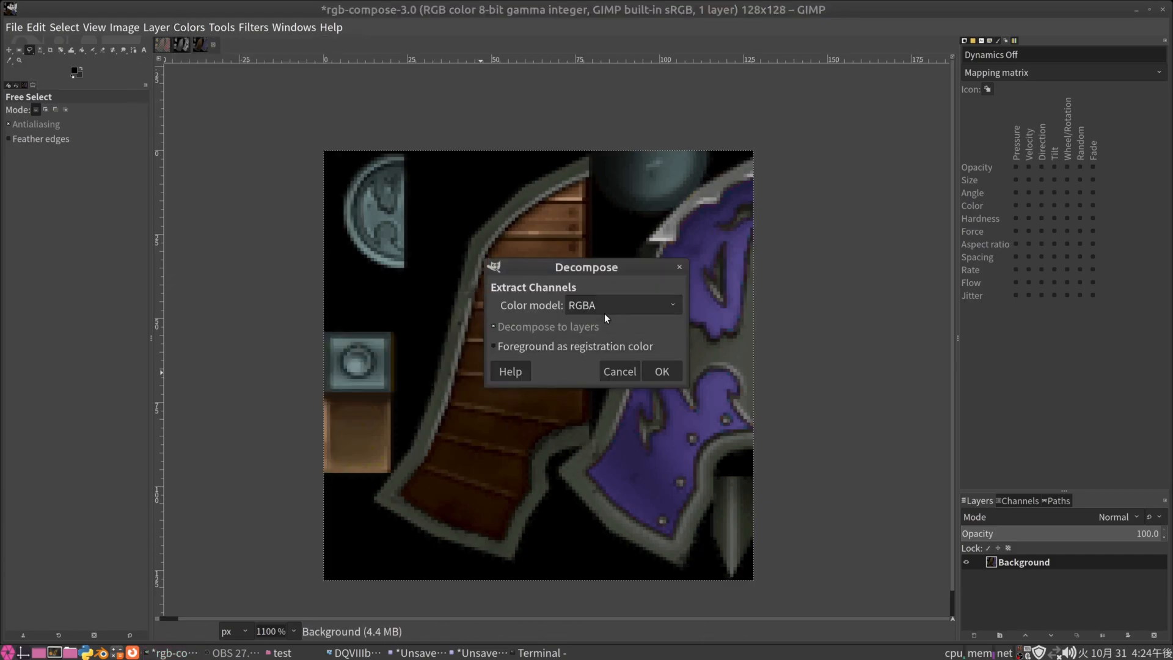
click(604, 308)
click(603, 325)
click(662, 372)
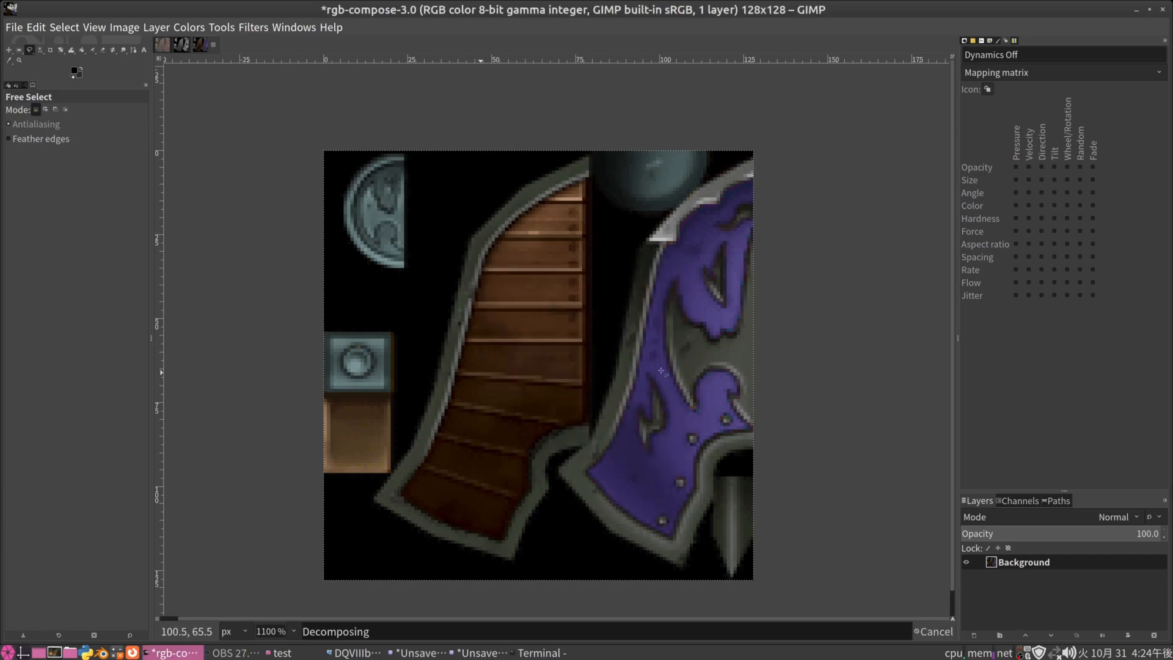
Copy the decomposed red layer and paste it onto the red layer of the c1shi025_01_0_layer0_0-RGBA image.
click(1040, 562)
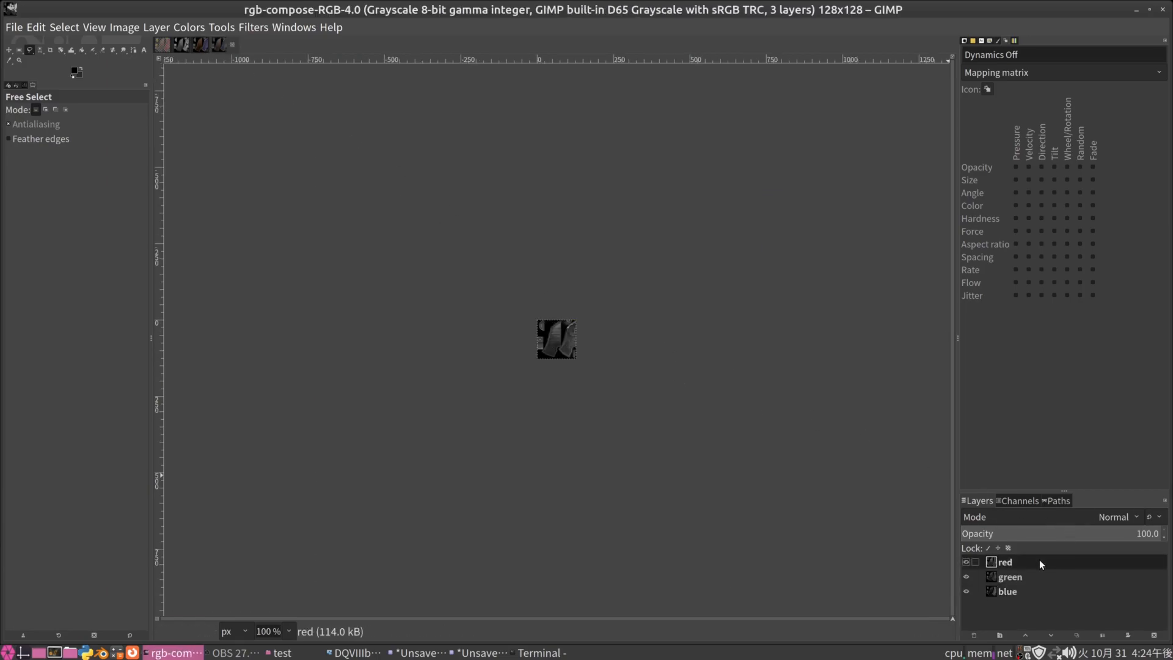
key(ctrl+a)
key(ctrl+c)
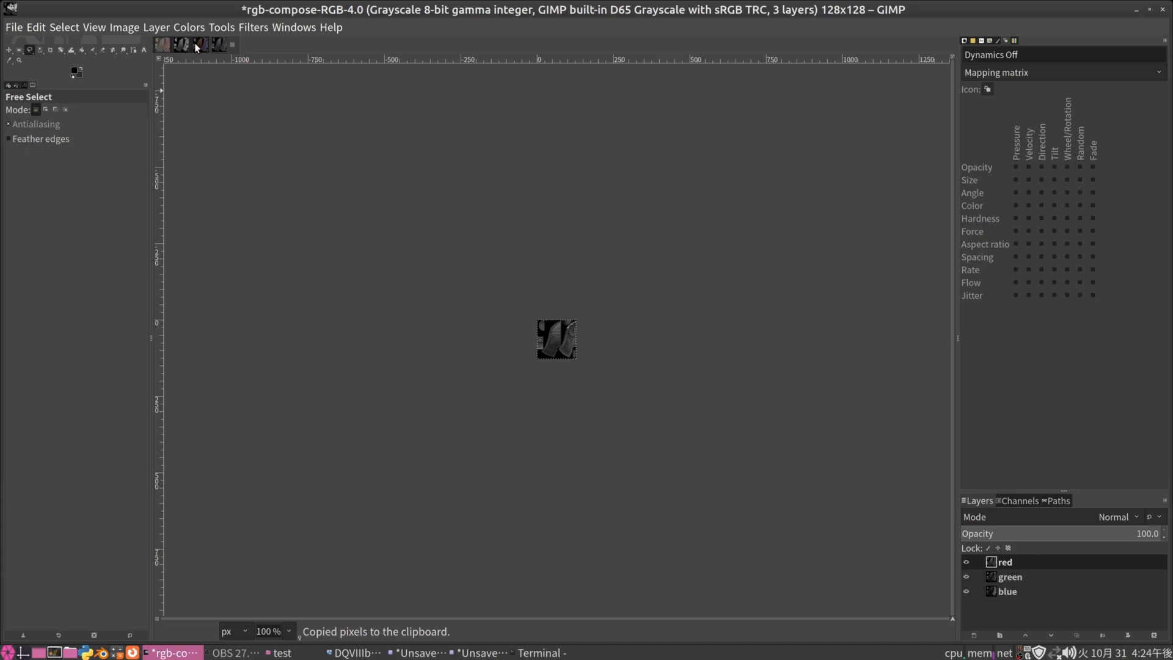
click(178, 45)
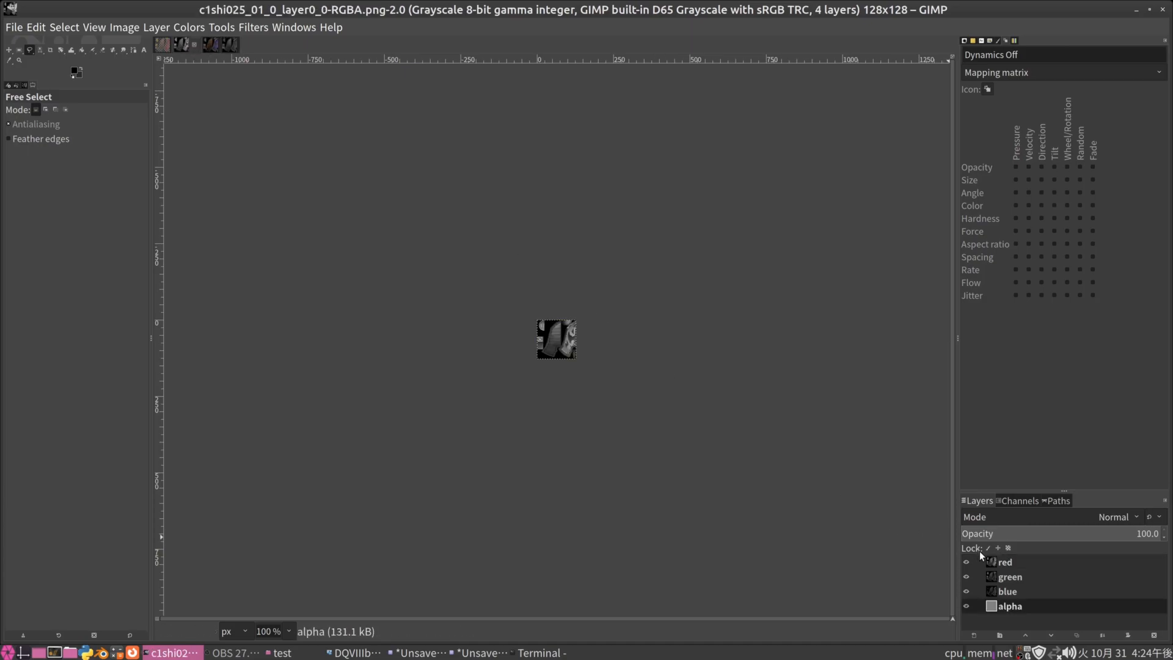
click(1006, 567)
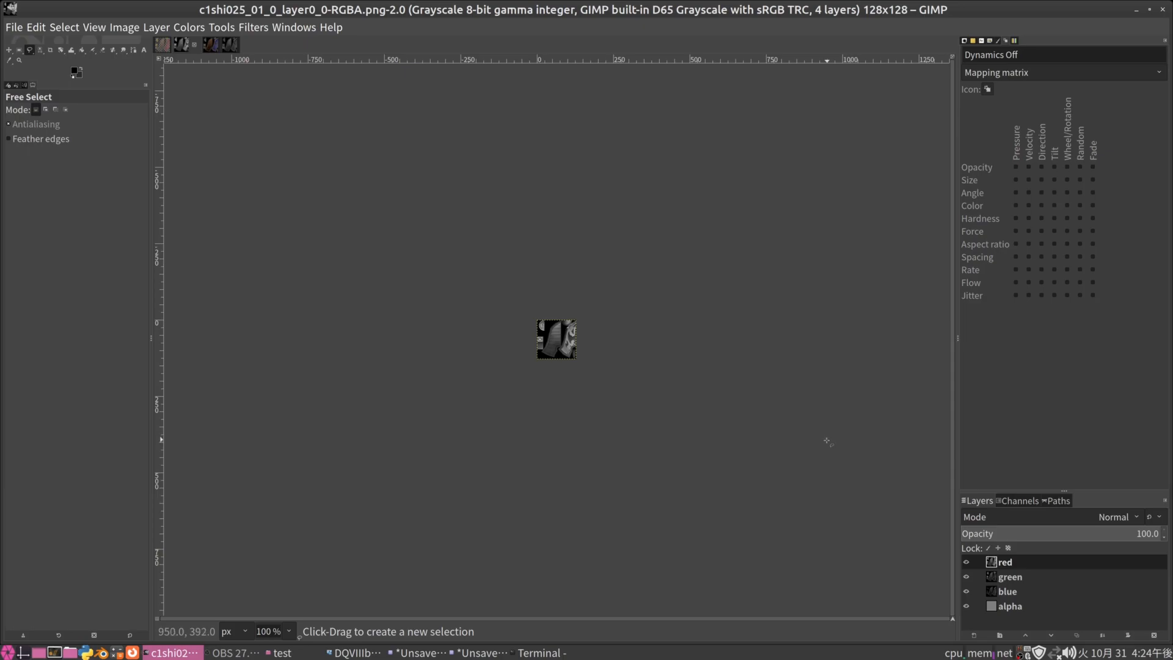
key(ctrl+v)
key(r)
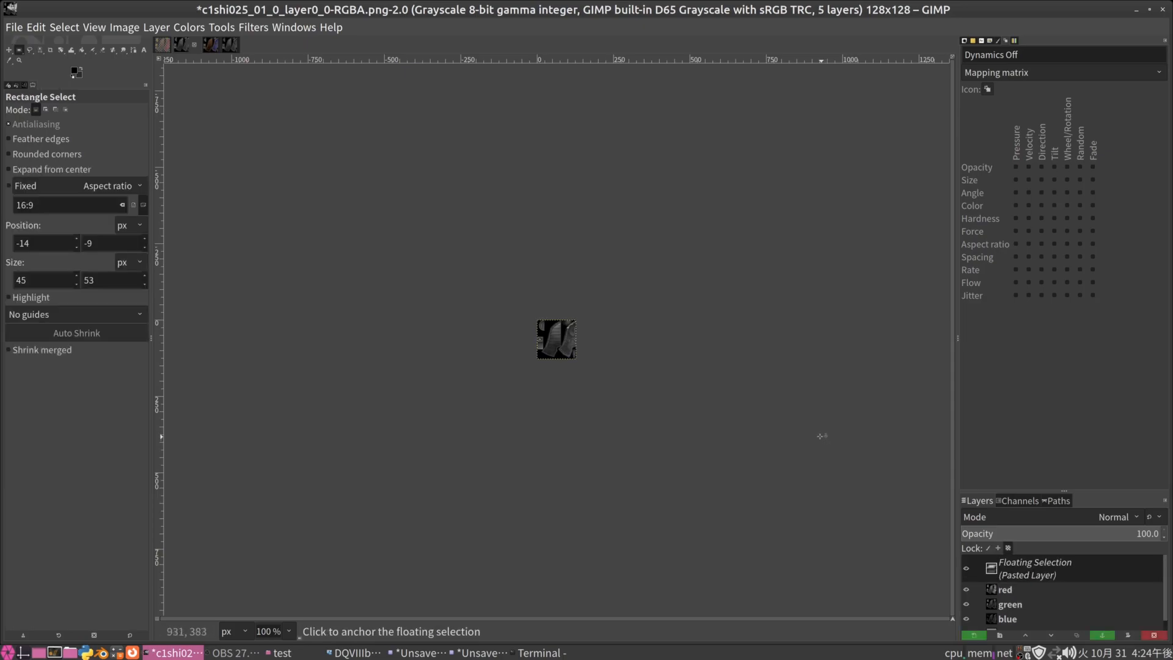
Transfer the decomposed green and blue layers onto the matching layers of the RGBA image and anchor them.
click(235, 50)
click(182, 45)
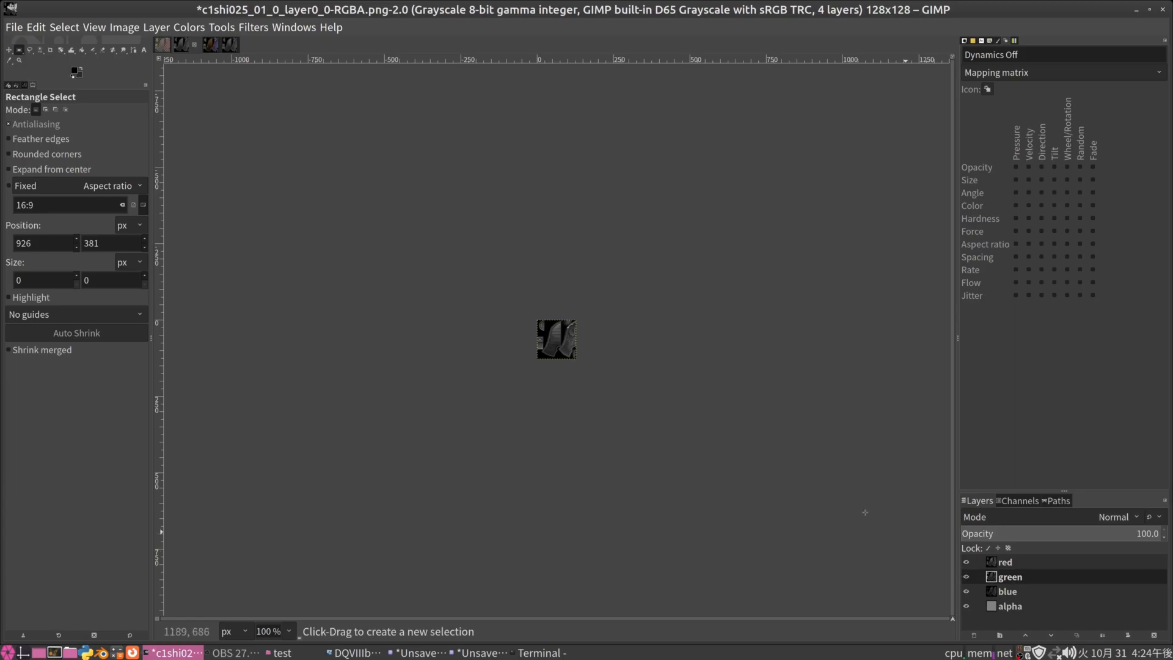
click(811, 439)
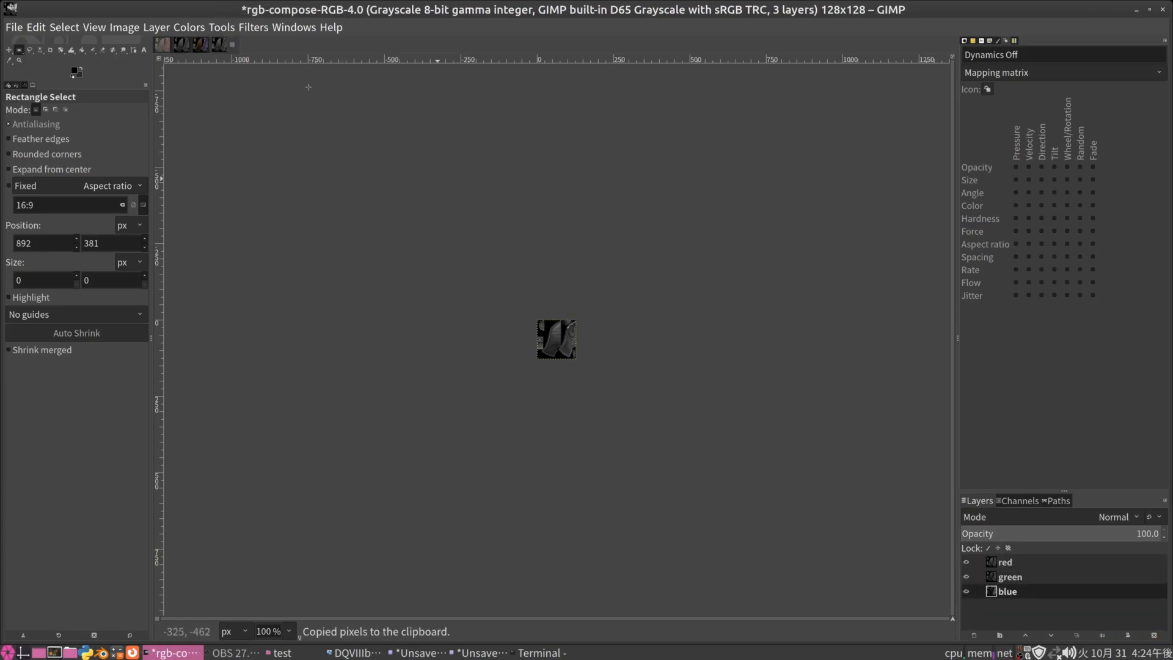
click(181, 45)
click(182, 44)
key(ctrl+v)
click(786, 456)
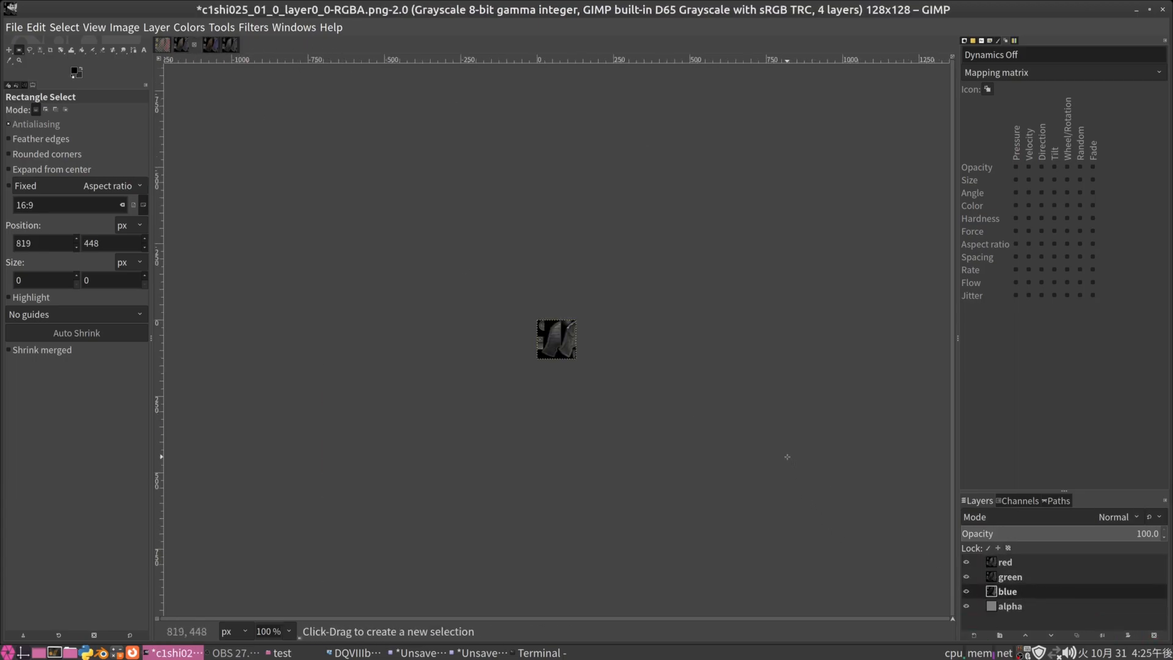
Recompose the edited RGBA channel layers into the original c1shi025_01_0_layer0_0 image.
click(190, 30)
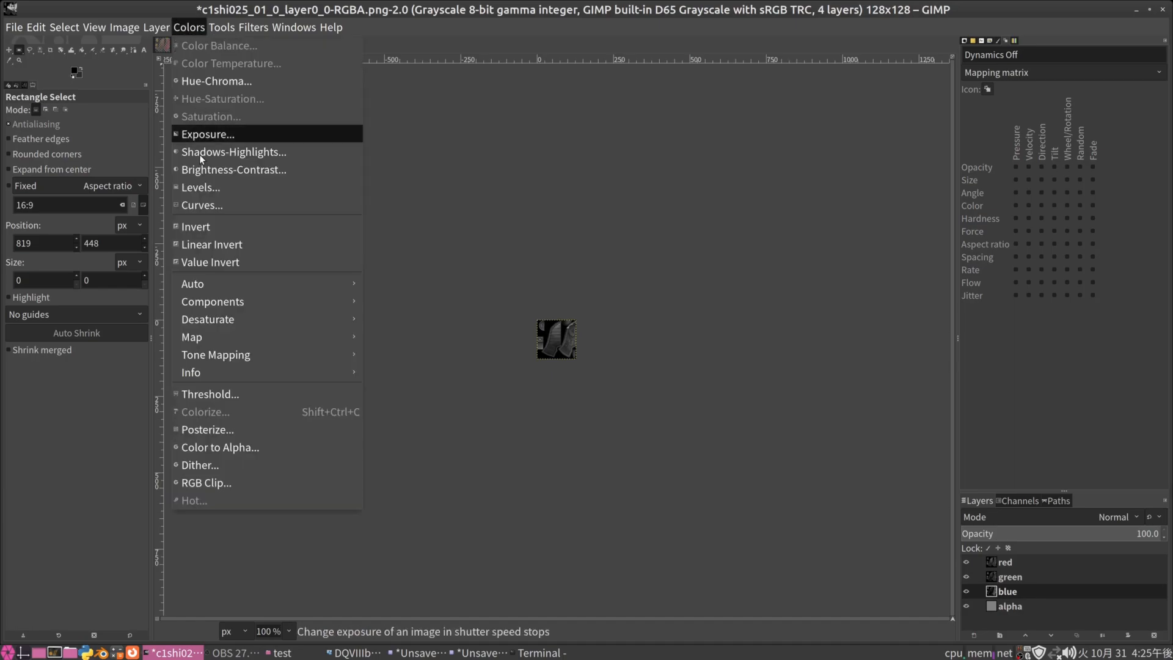
mouse_move(245, 303)
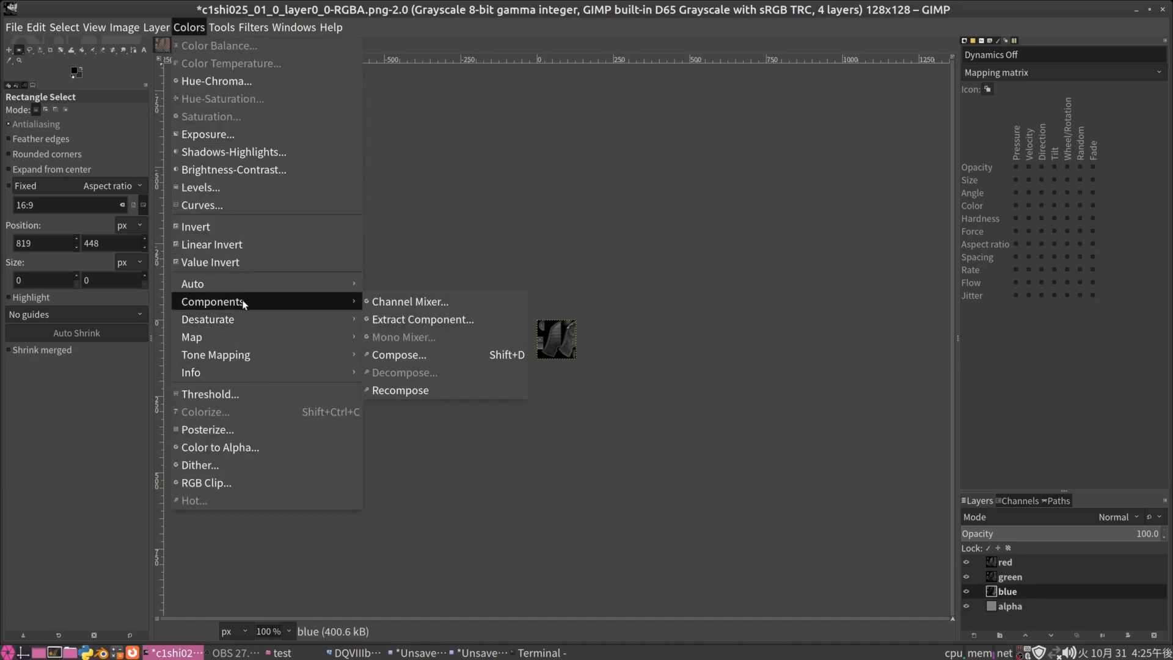
click(419, 390)
scroll(557, 389, up, 1)
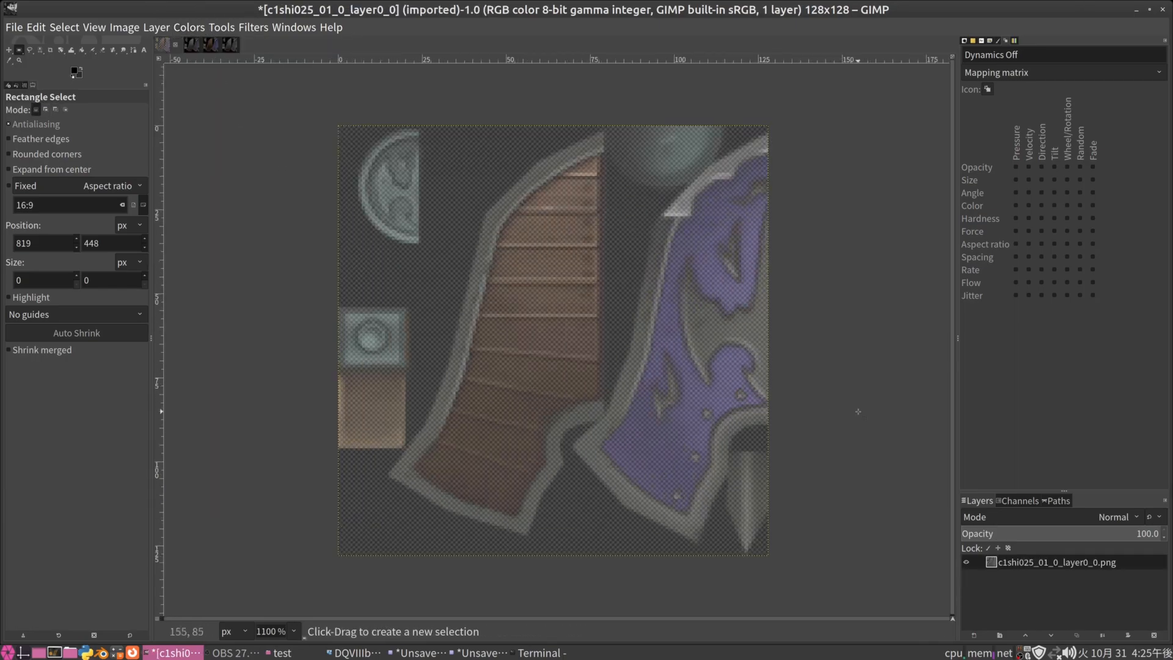
Export the recomposed texture as c1shi025_01_0_layer0_0.png in the test folder, replacing the existing file.
key(ctrl+shift)
key(ctrl+shift+e)
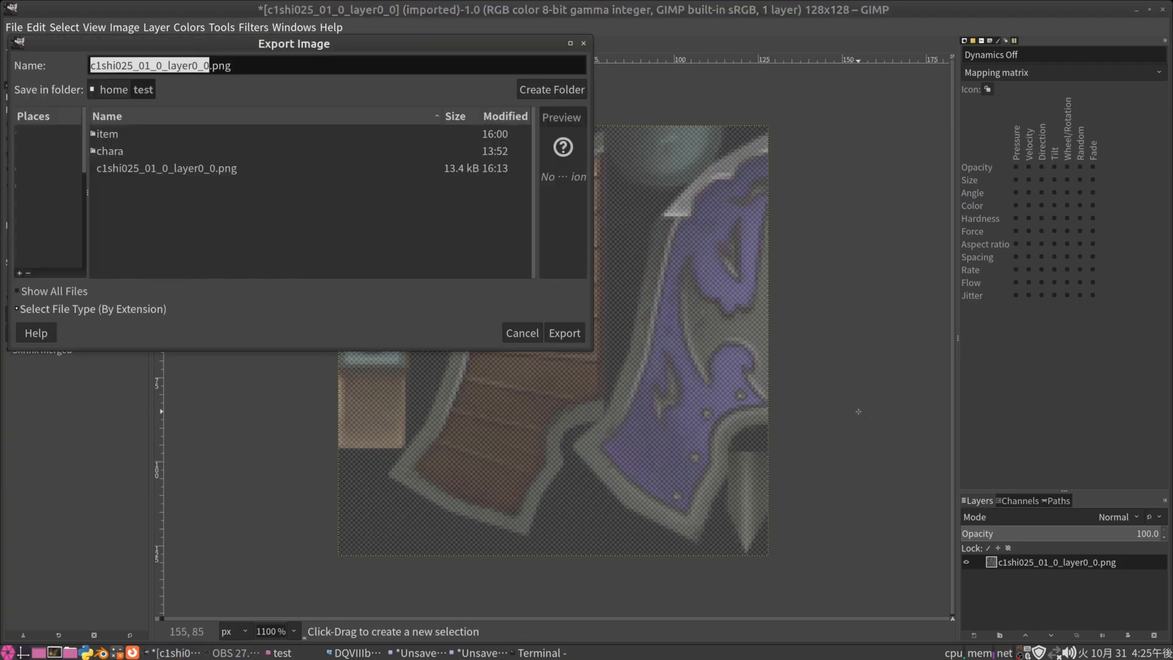
key(Return)
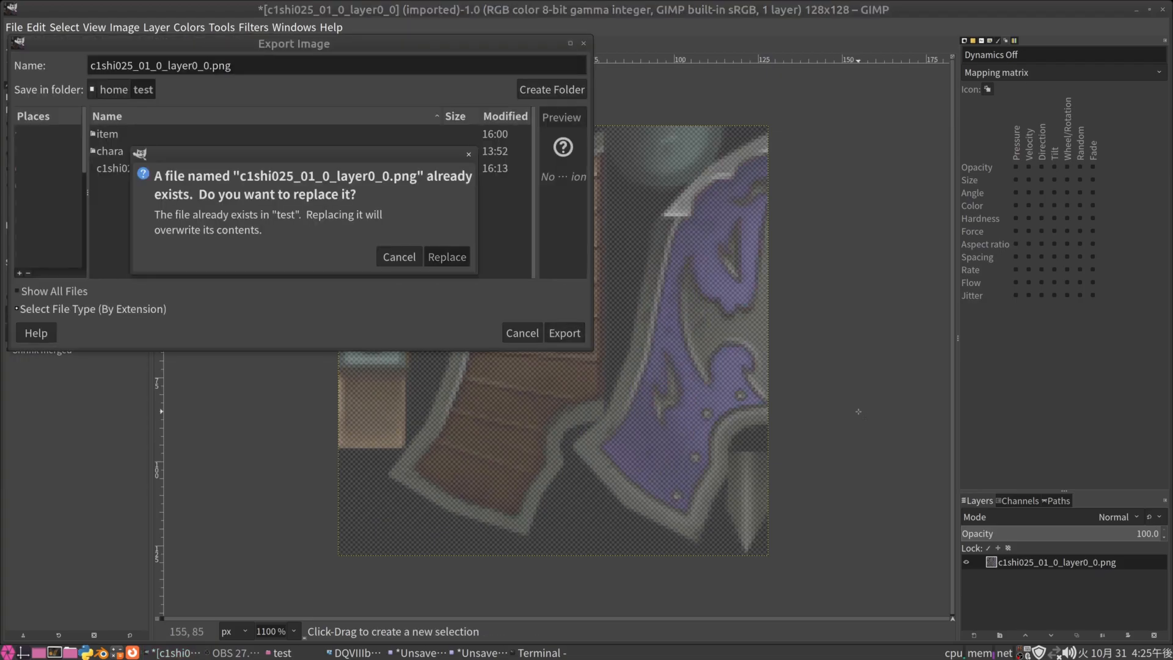
key(Return)
key(Return)
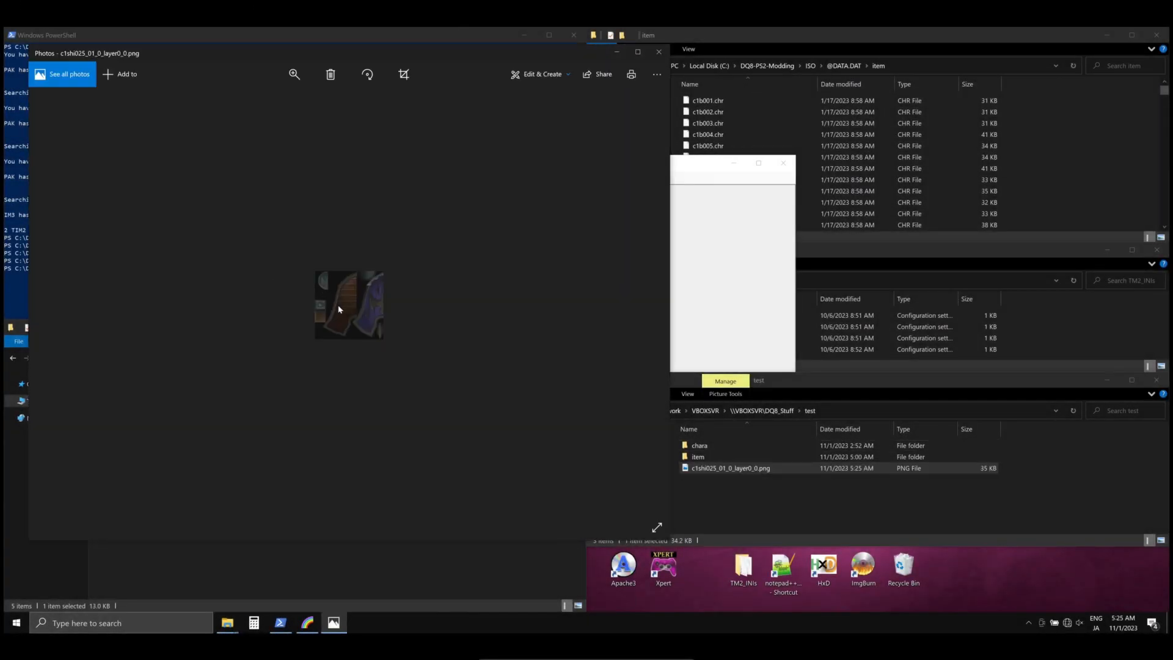
Inspect the exported c1shi025_01_0_layer0_0.png up close in Photos and close the viewer.
scroll(339, 316, up, 3)
scroll(342, 317, up, 2)
scroll(376, 345, down, 1)
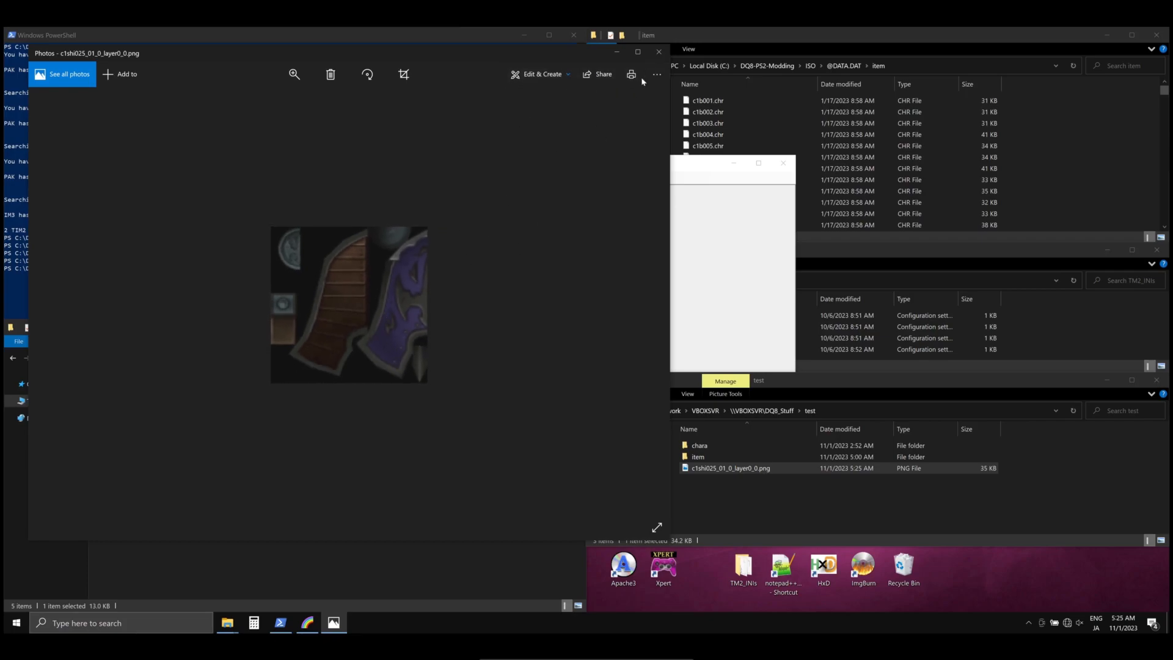
click(659, 53)
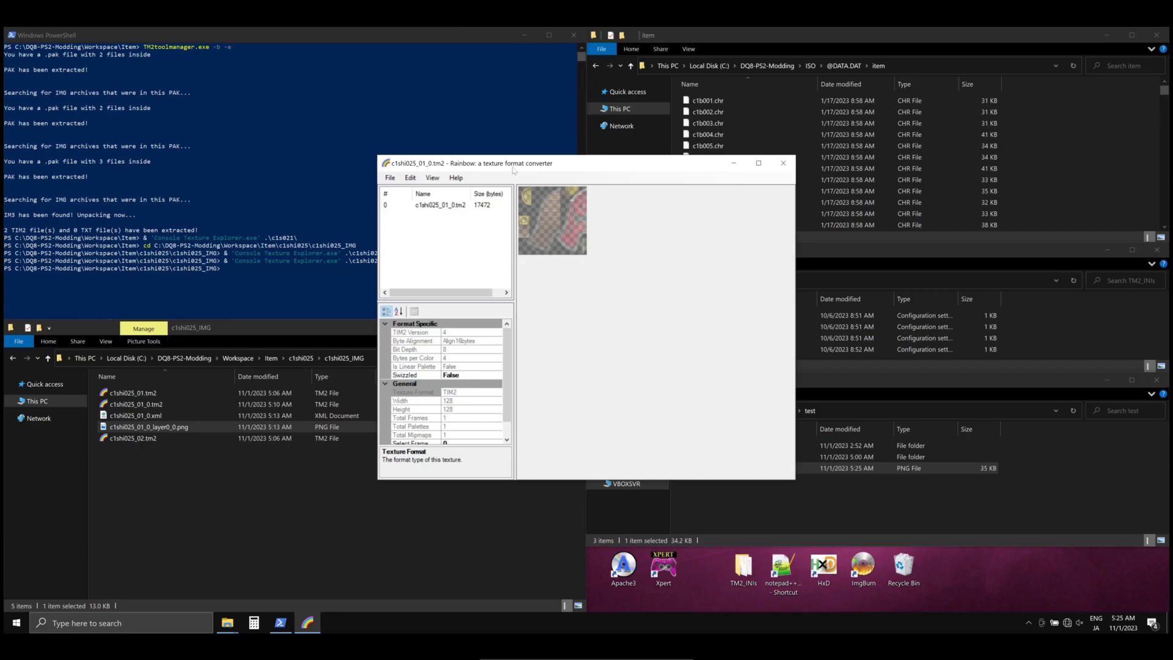
Open c1shi025_01_0.xml from the c1shi025_IMG folder in Rainbow to load the recolored texture.
key(ctrl+o)
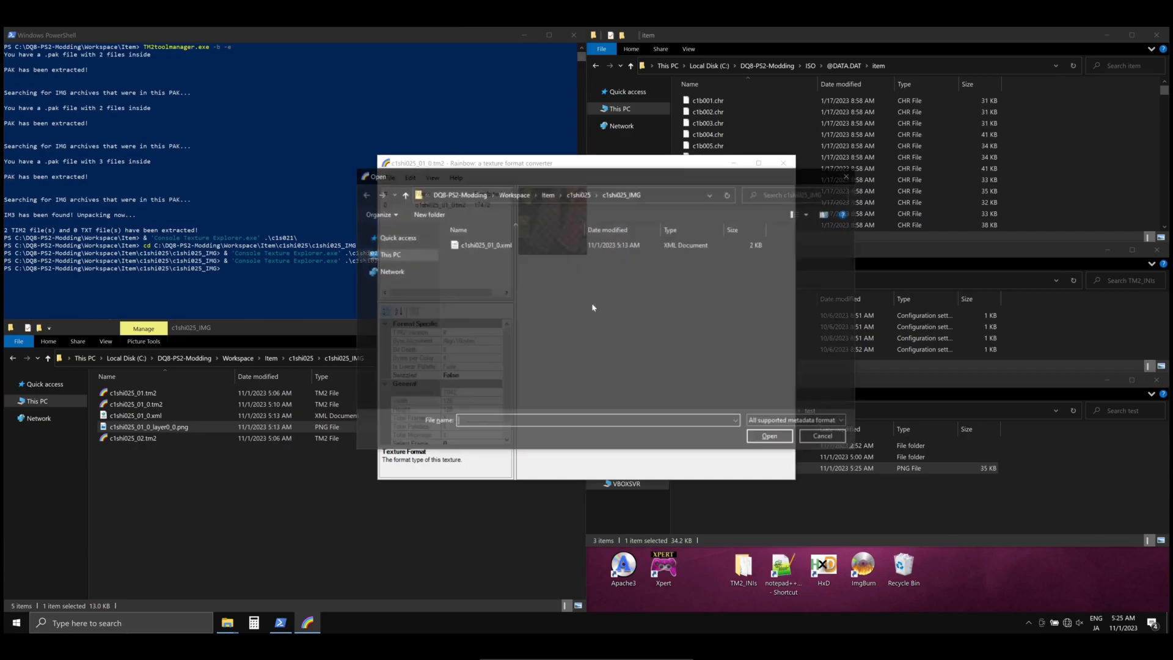
double_click(515, 245)
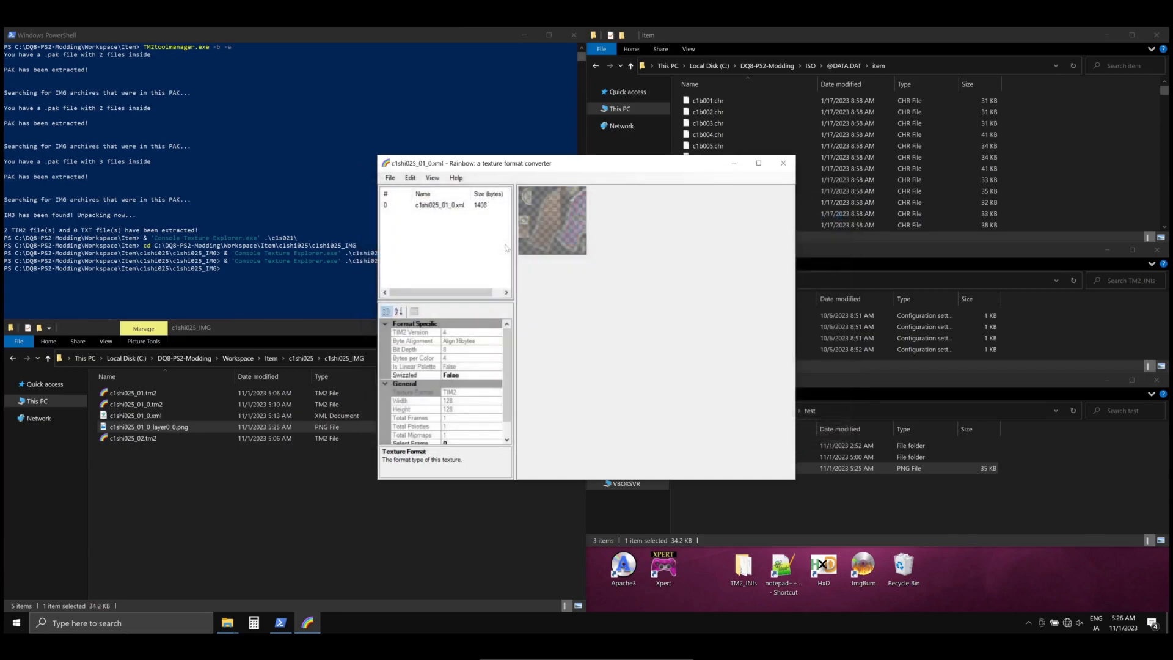
scroll(591, 262, up, 2)
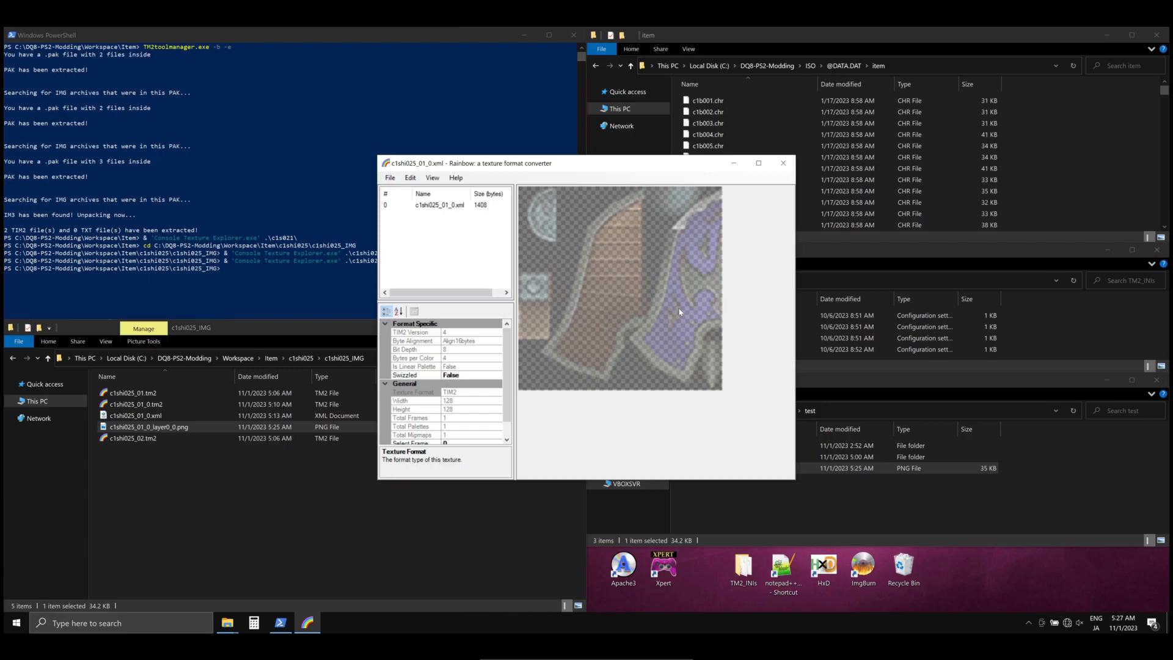
Save the recolored texture as c1shi025_01_00.tm2 in TIM2 format and close Rainbow.
click(391, 178)
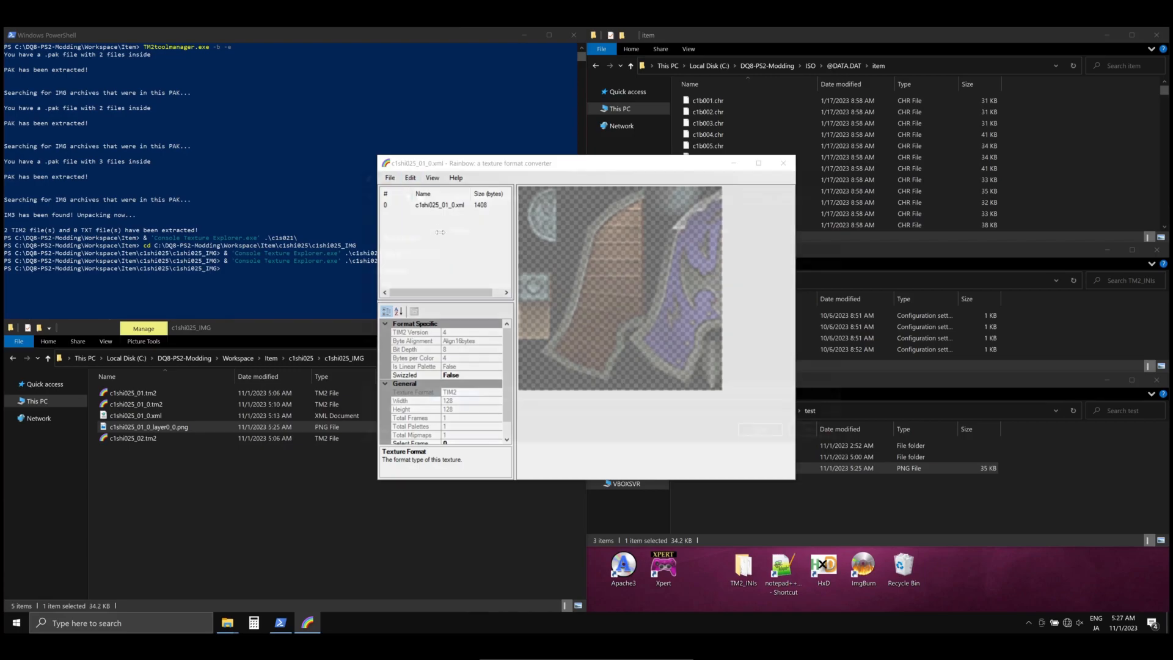
click(406, 206)
click(459, 401)
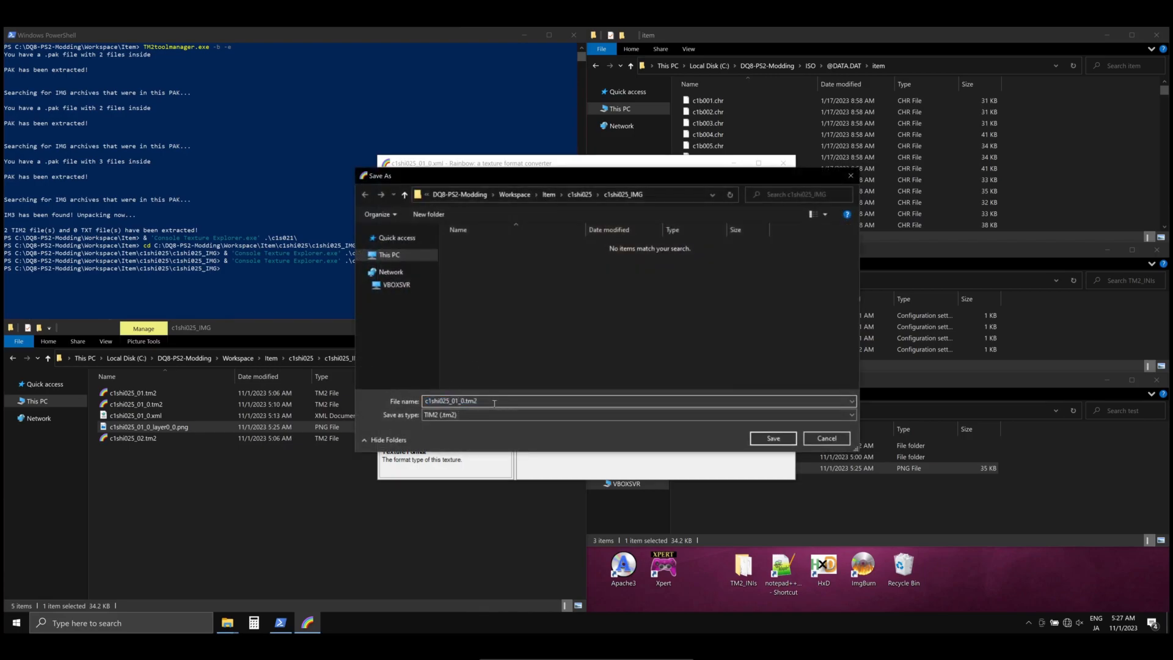
text(0)
key(Return)
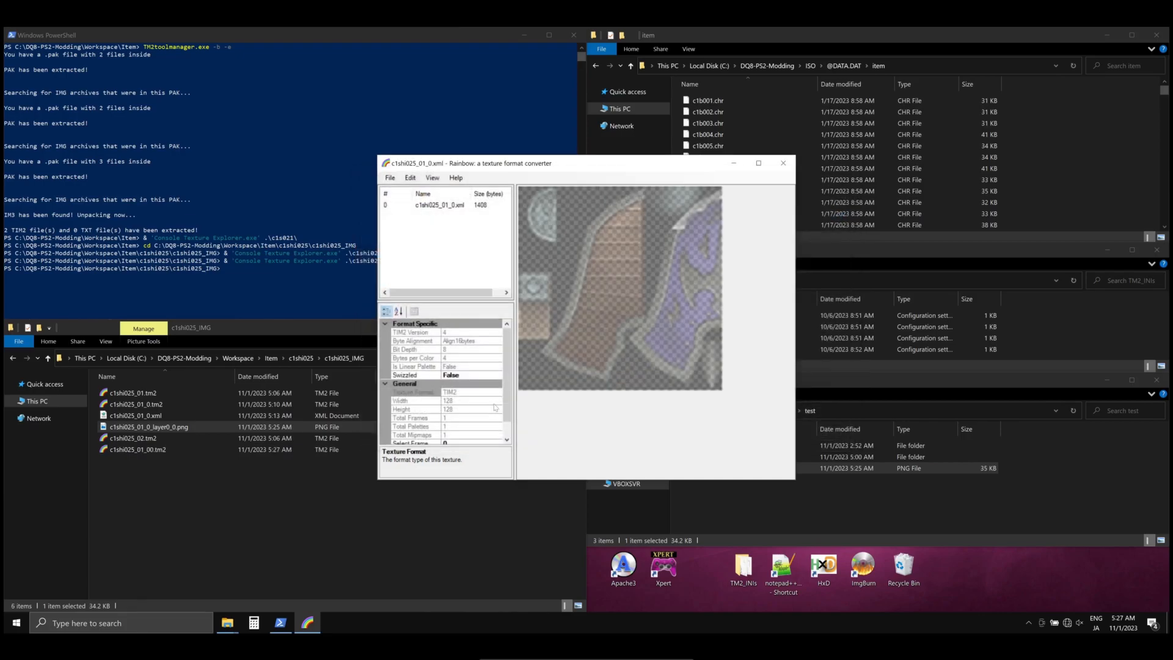
click(275, 529)
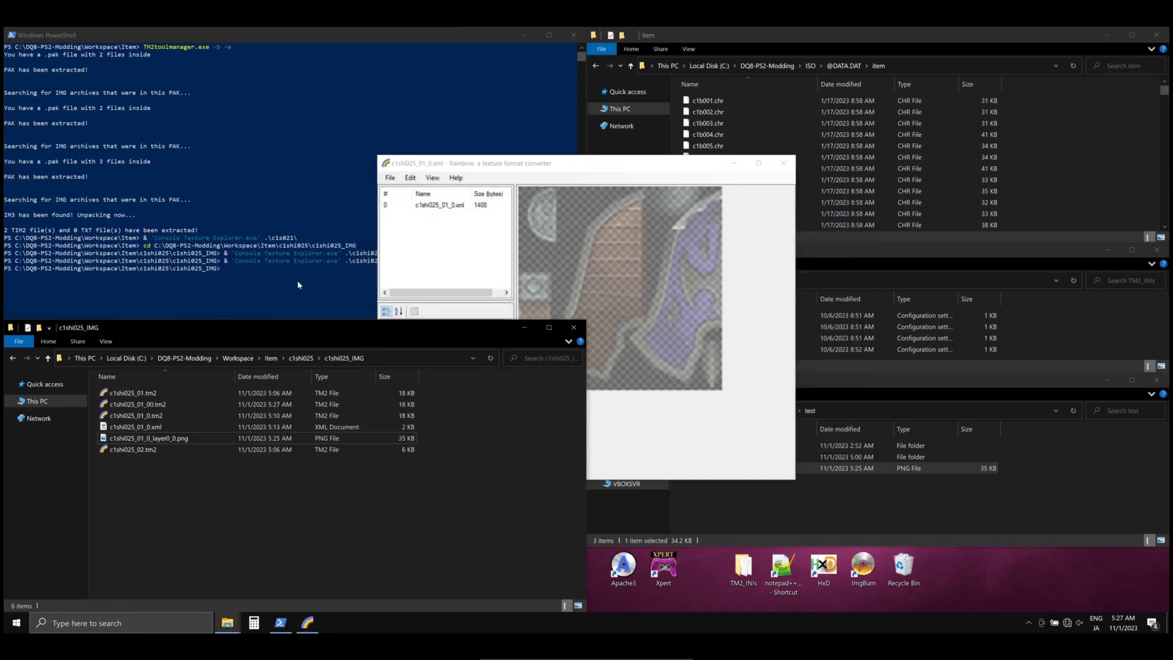
click(291, 262)
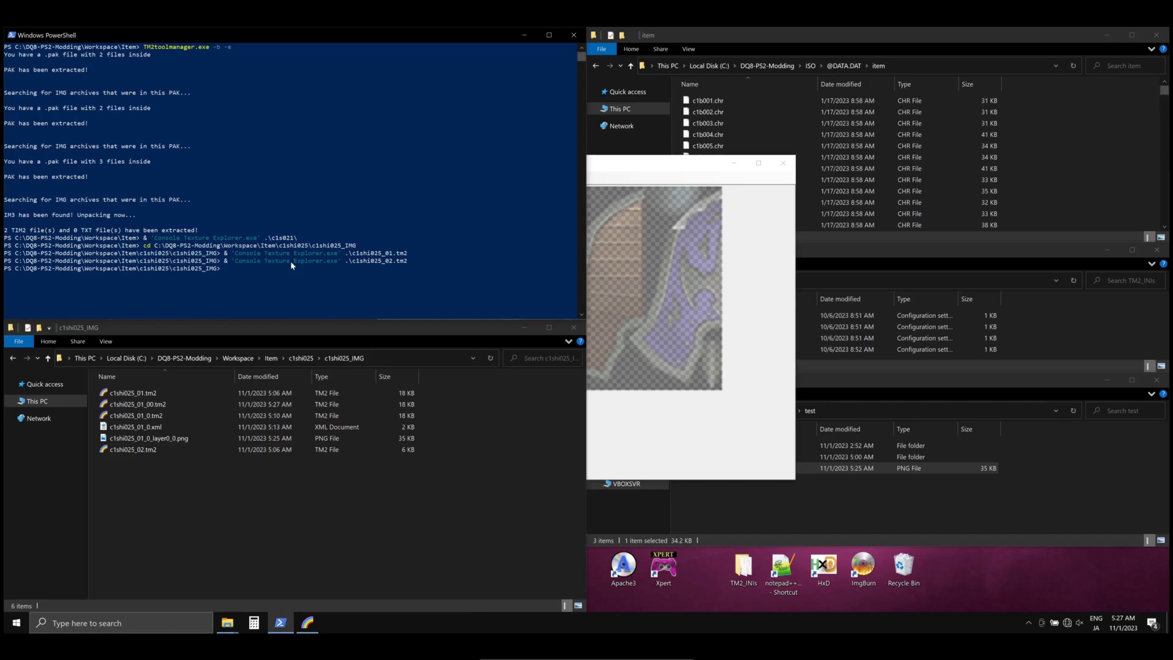
click(784, 162)
Launch Console Texture Explorer on c1shi025_01.tm2 from PowerShell and load the Medium_128x128.ini settings.
click(180, 248)
key(Up)
key(Return)
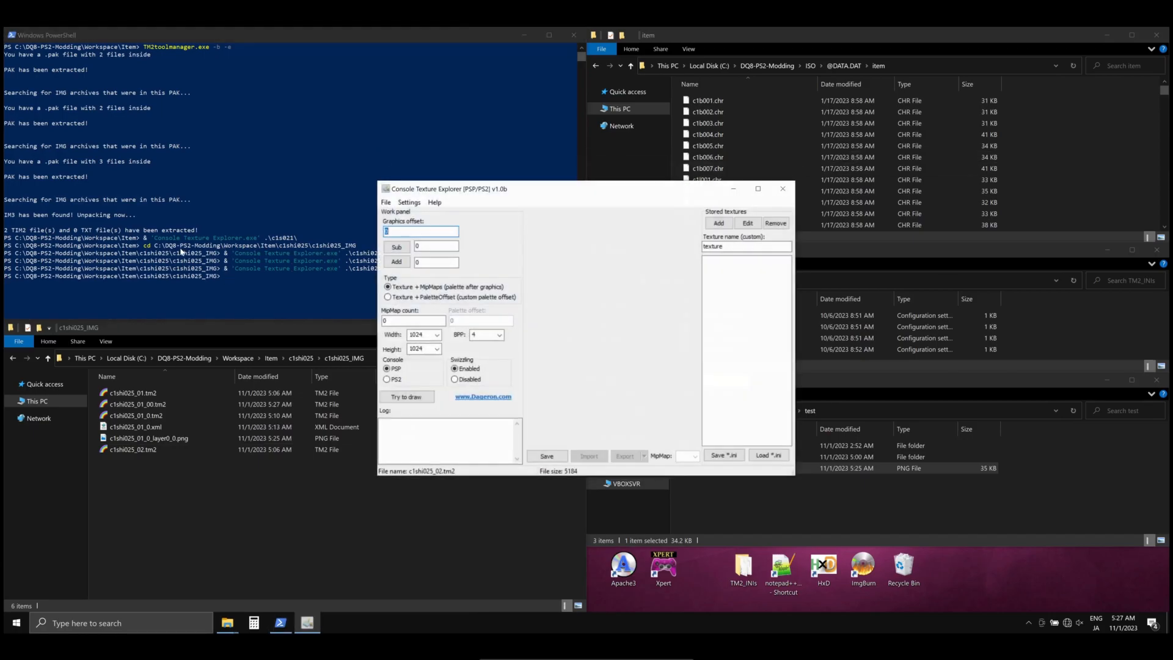
click(764, 457)
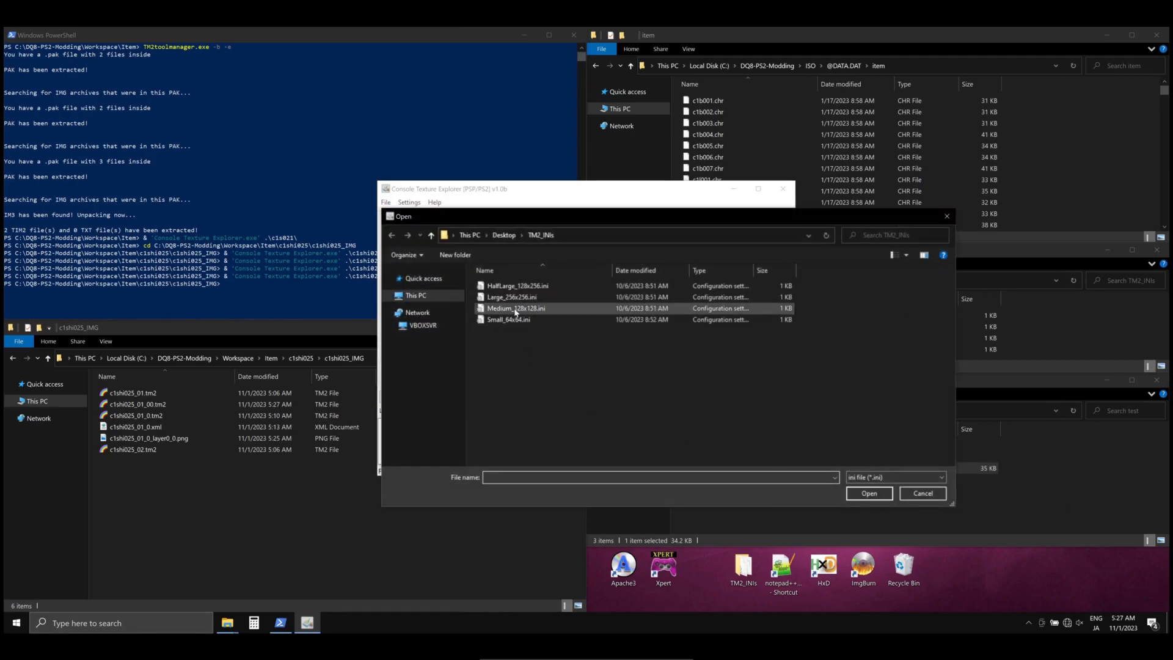
double_click(514, 309)
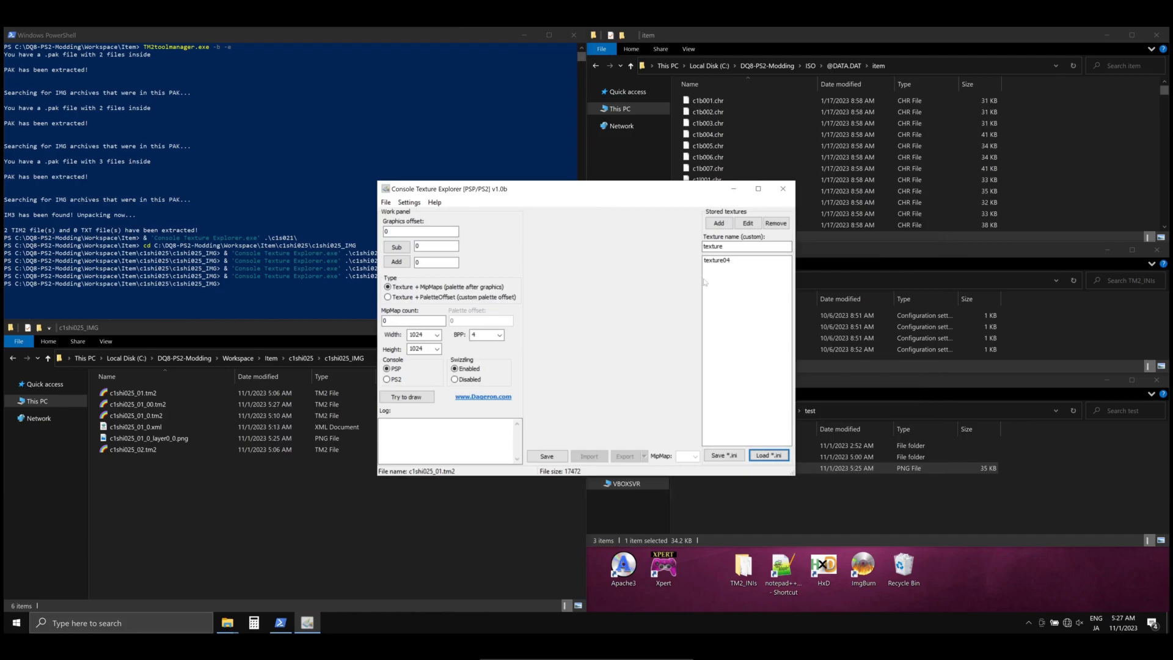
Import the recolored c1shi025_01_00.tm2 from the c1shi025_IMG folder into the stored texture04.
click(718, 260)
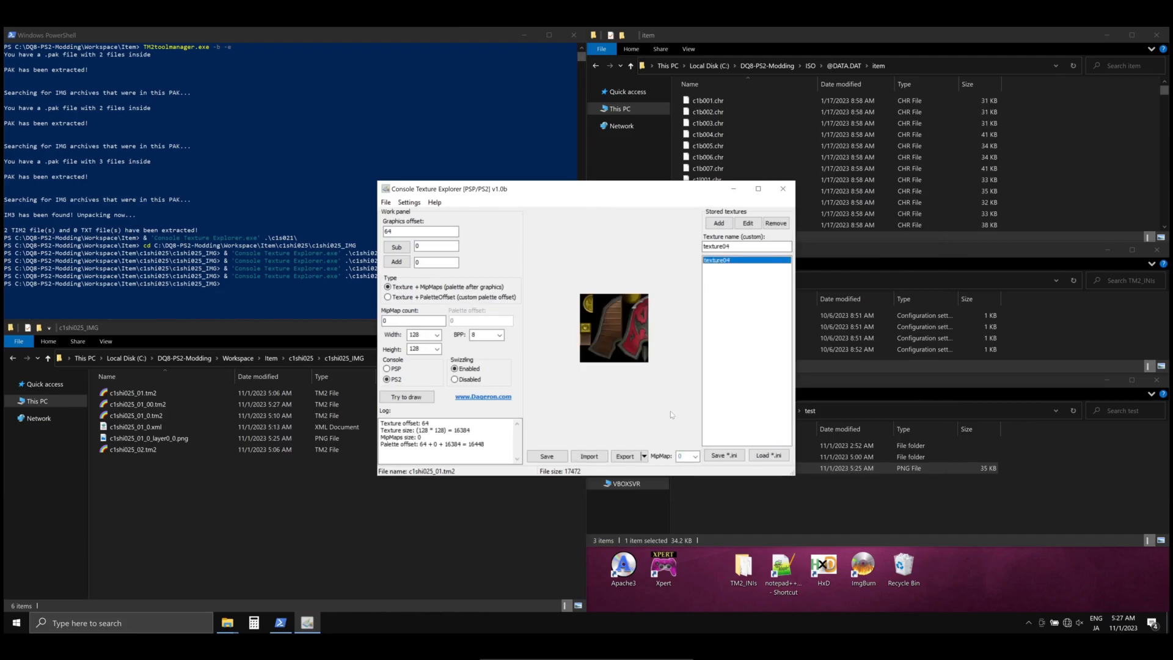
click(588, 457)
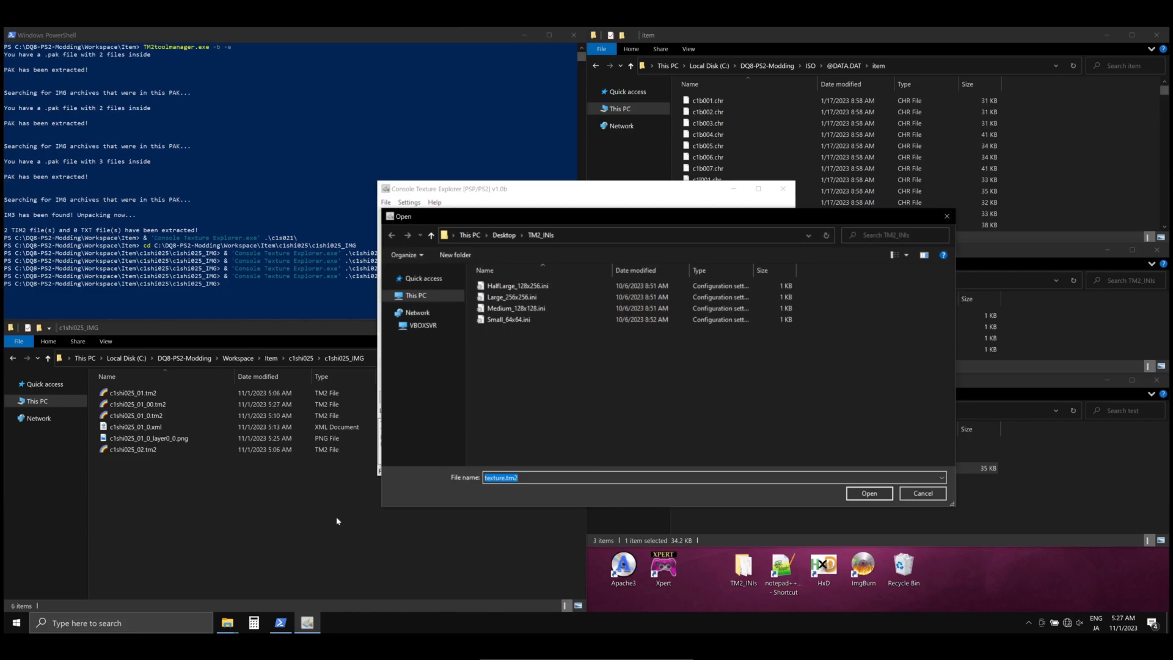
click(283, 556)
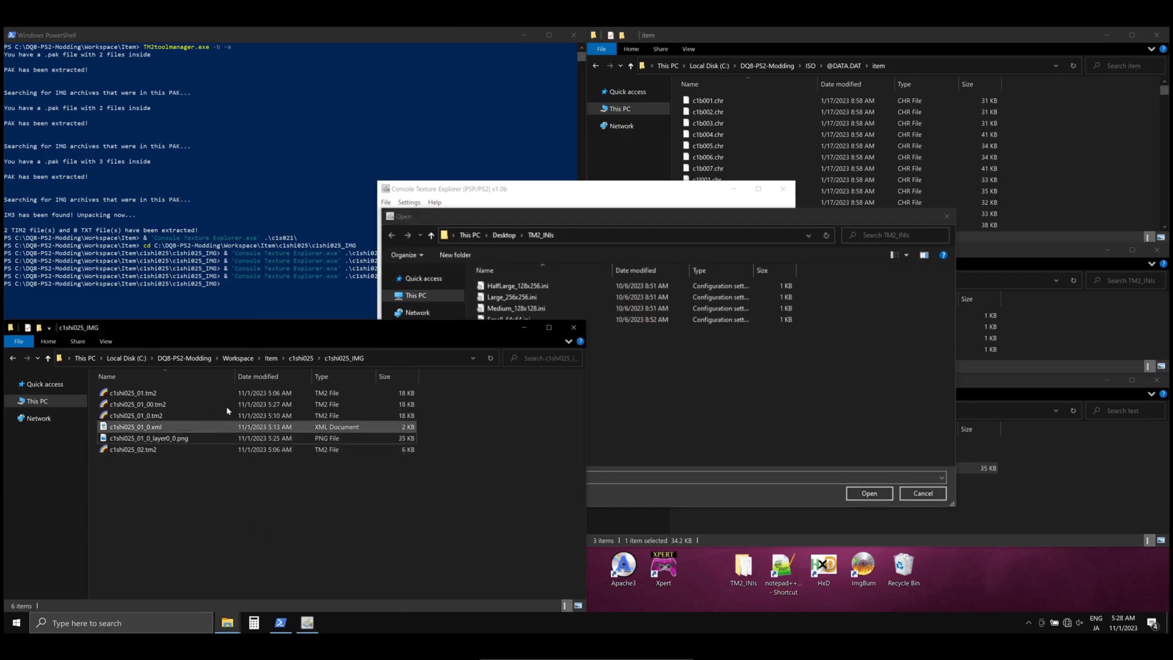
click(386, 358)
key(ctrl+c)
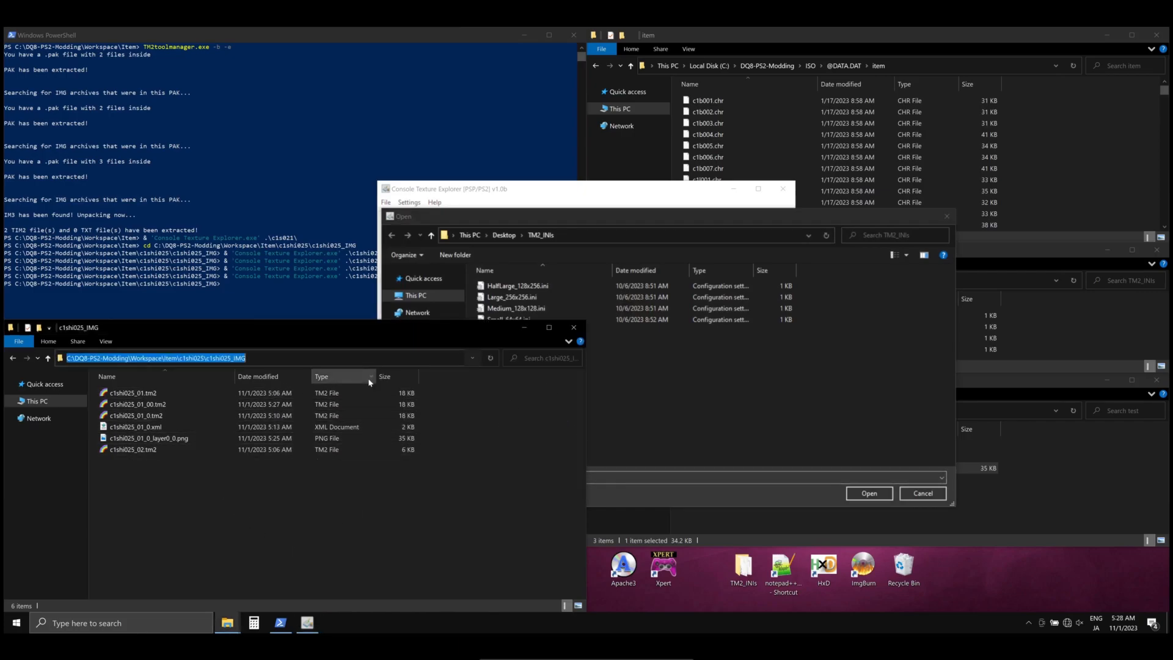
click(714, 237)
key(ctrl+v)
key(Return)
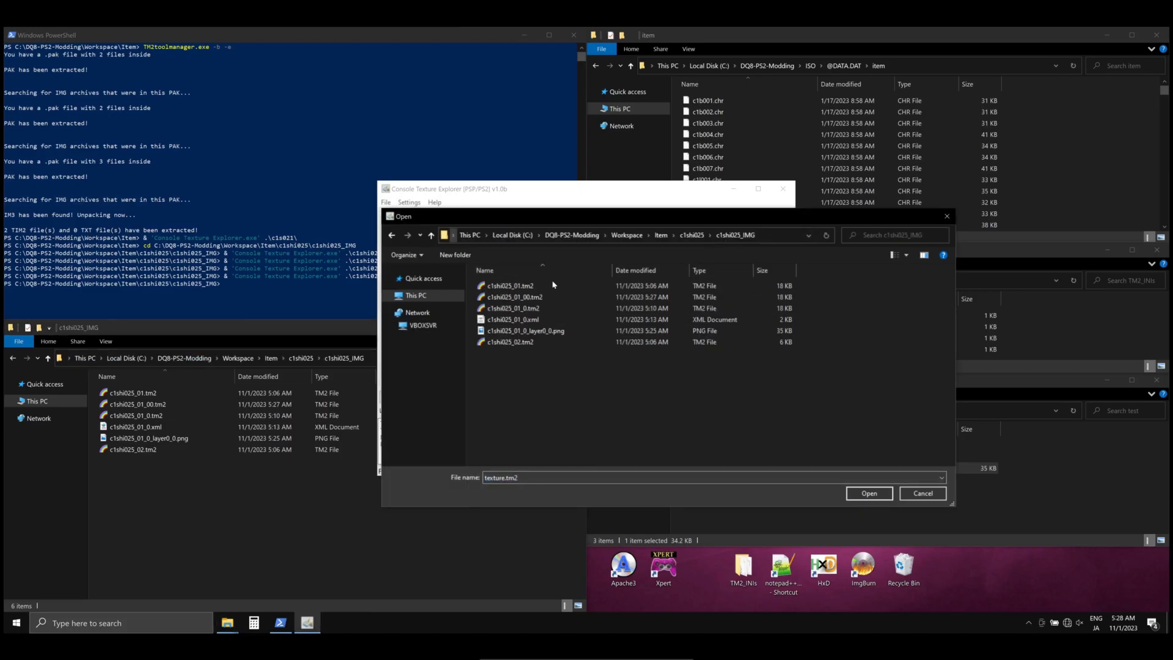
double_click(538, 286)
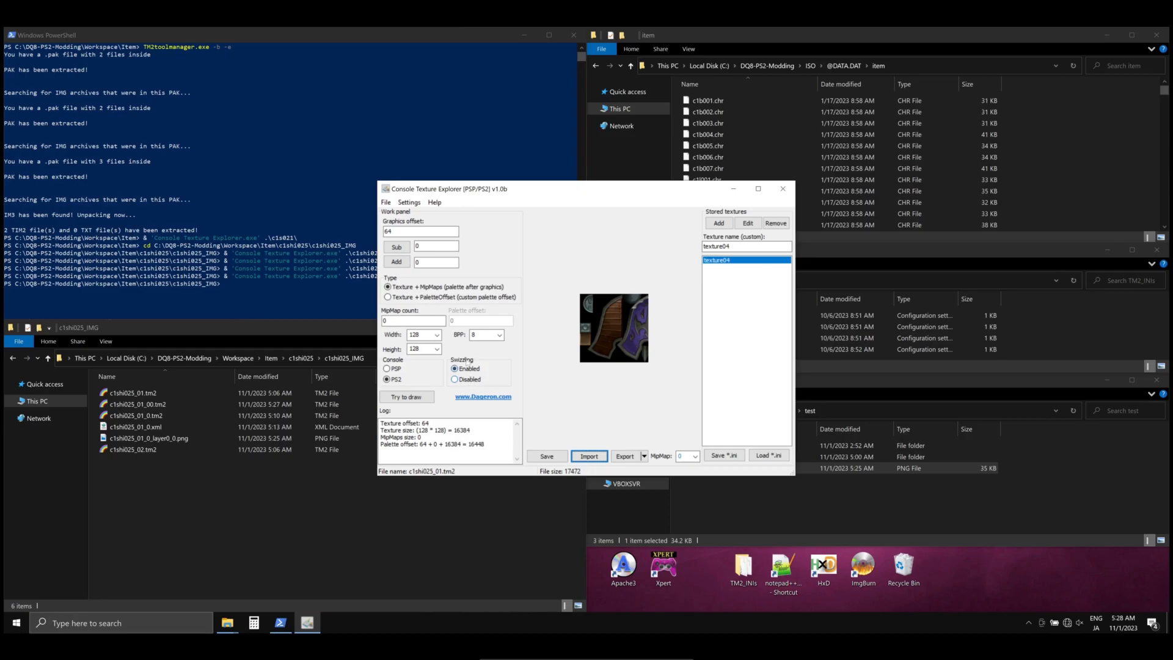
Redraw the texture with swizzling disabled, export it as c1shi025_01_mod.tm2 in the c1shi025_IMG folder, and close Console Texture Explorer.
click(414, 401)
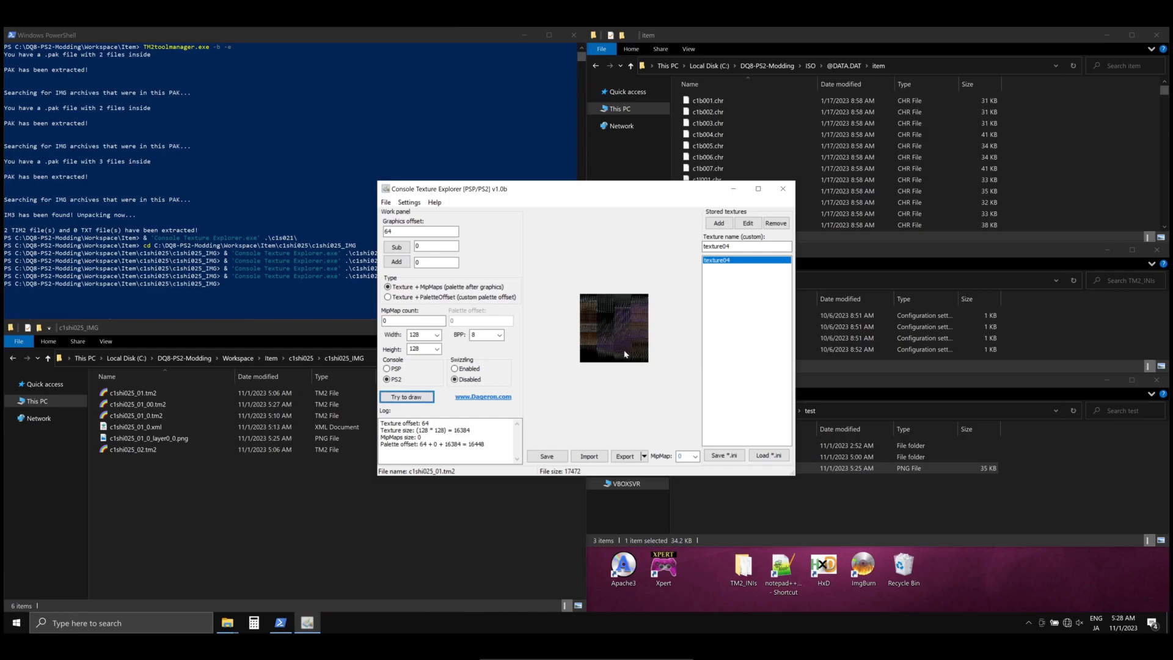
click(618, 458)
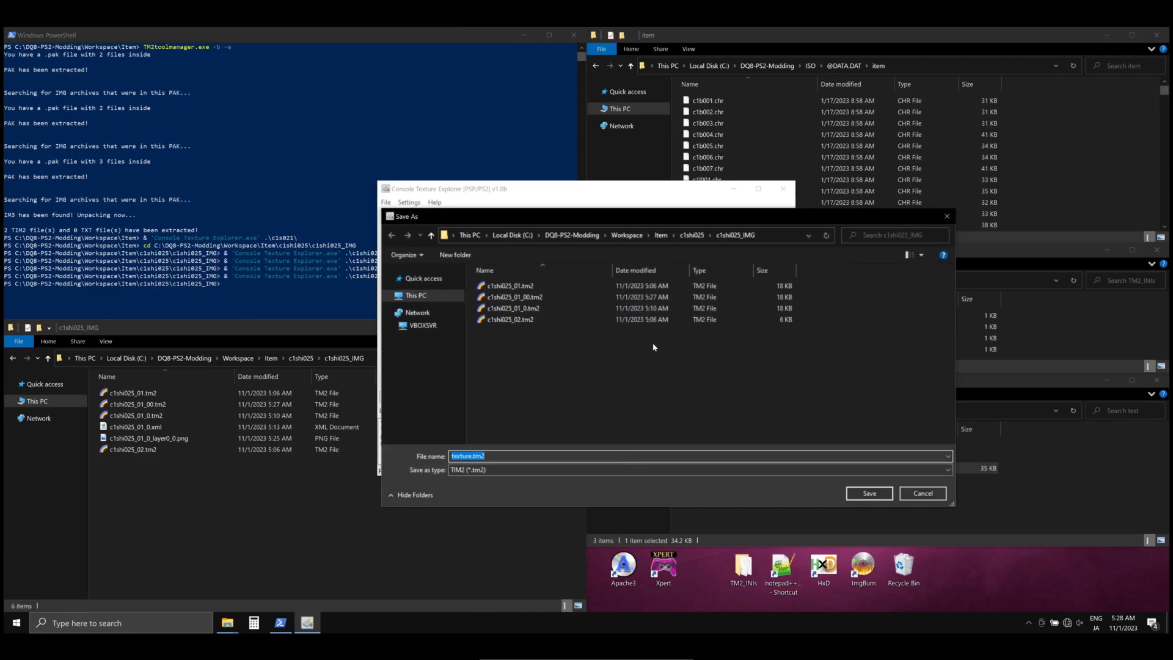
click(693, 236)
double_click(538, 286)
click(558, 299)
click(520, 286)
click(486, 456)
double_click(512, 455)
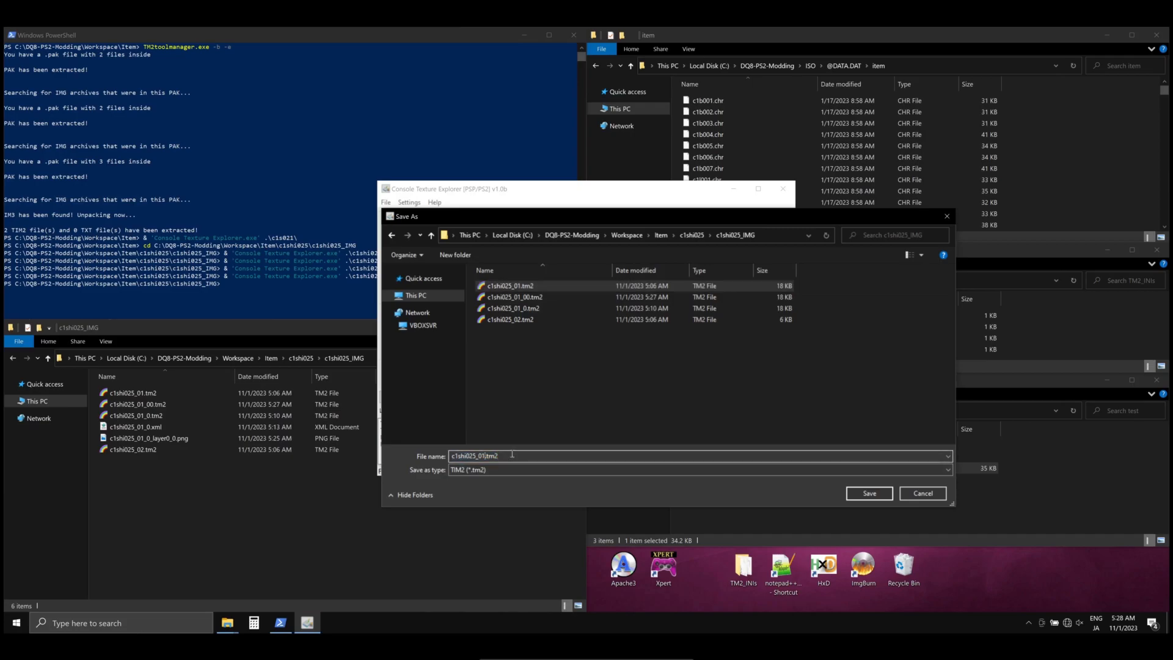
text(_mod)
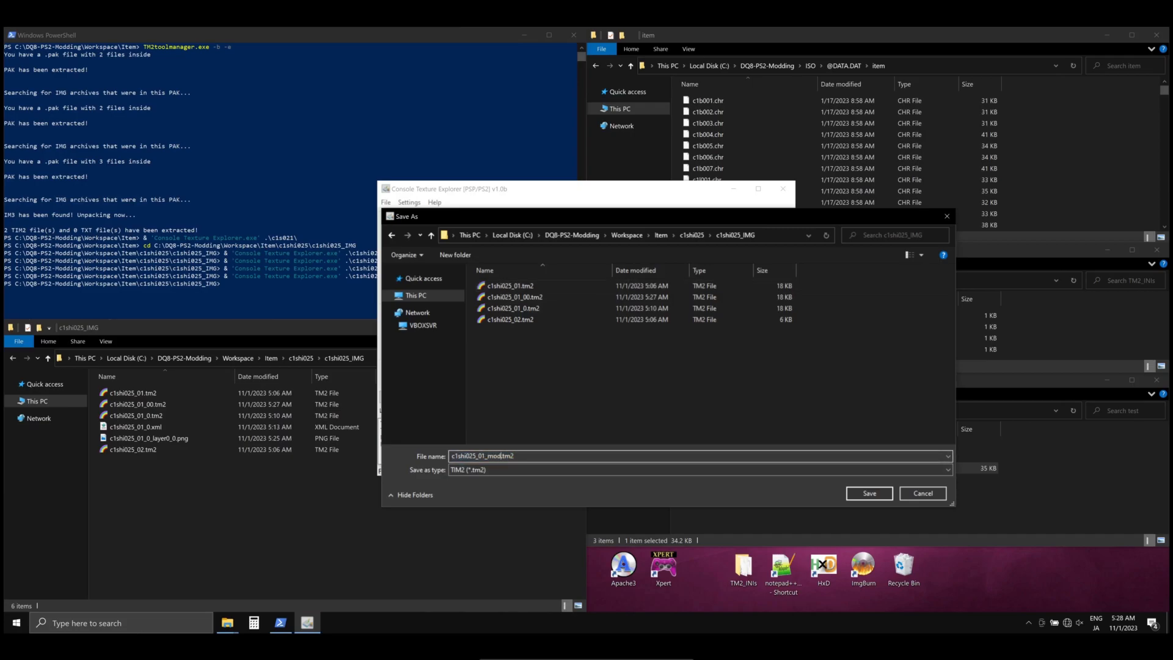
key(Return)
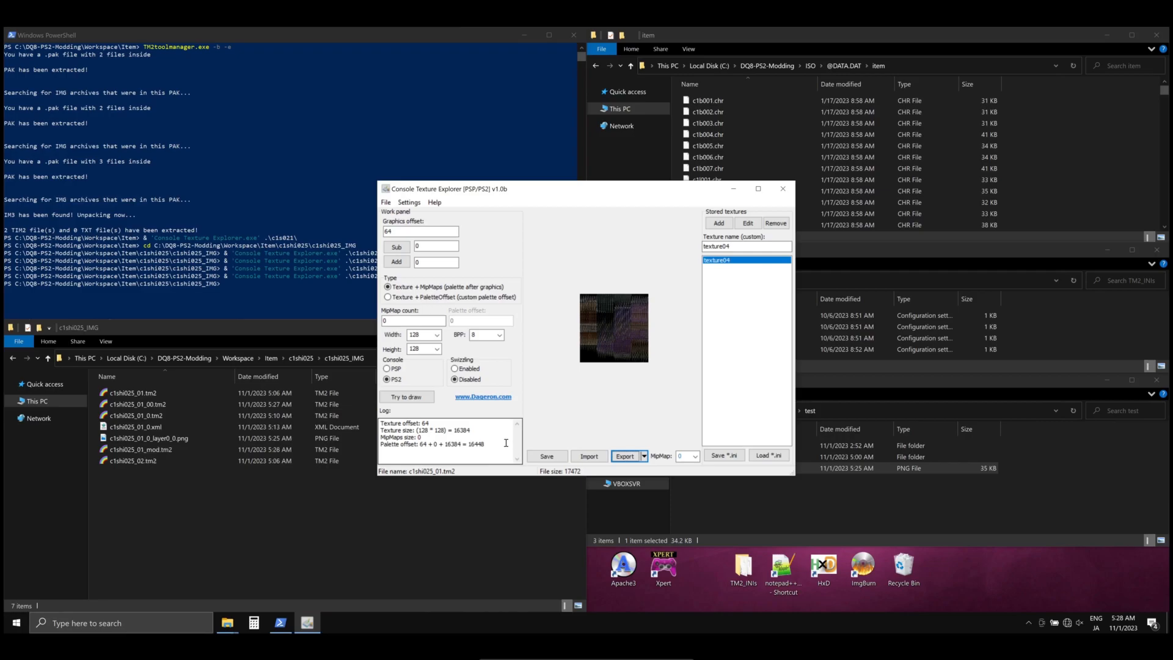
click(782, 189)
Rename the original c1shi025_01.tm2 as c1shi025_01_bak.tm2 to keep it as a backup.
click(140, 394)
click(145, 393)
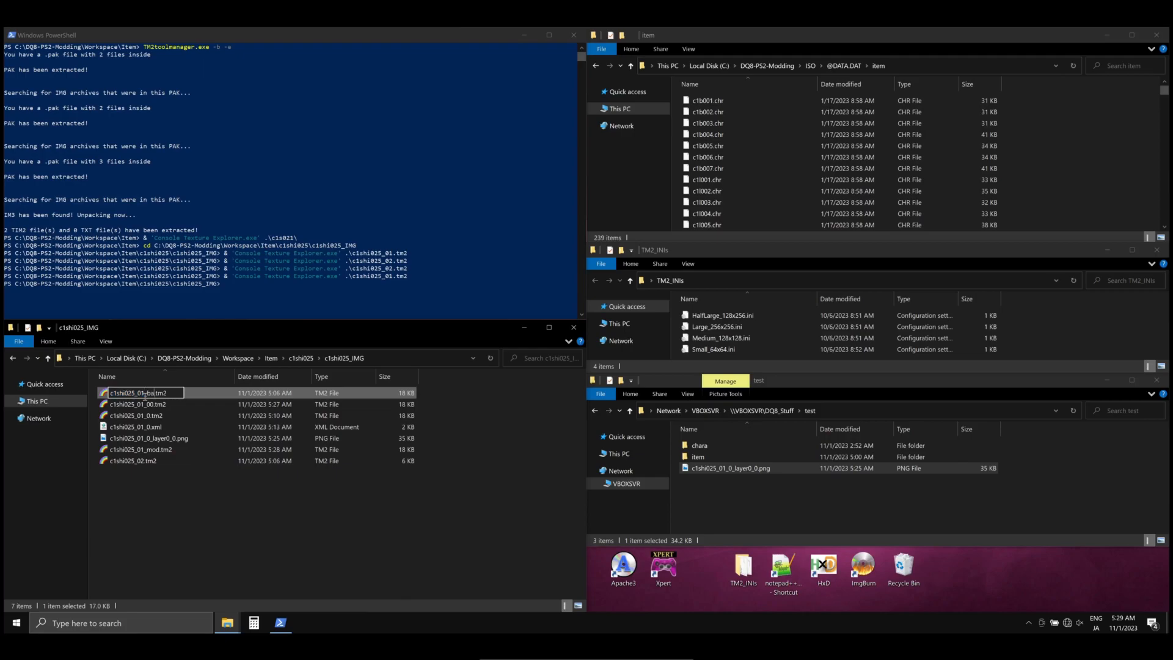
text(_bak)
key(Return)
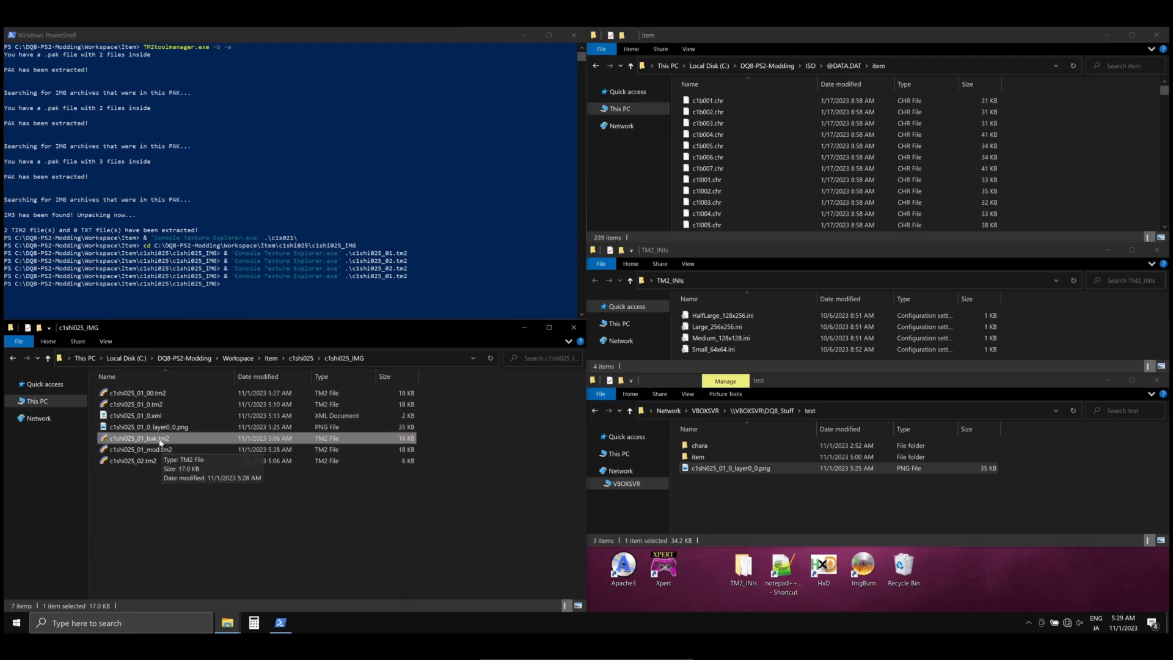
Rename c1shi025_01_00.tm2 as c1shi025_01.tm2 so it takes the original texture's place.
click(139, 395)
click(139, 395)
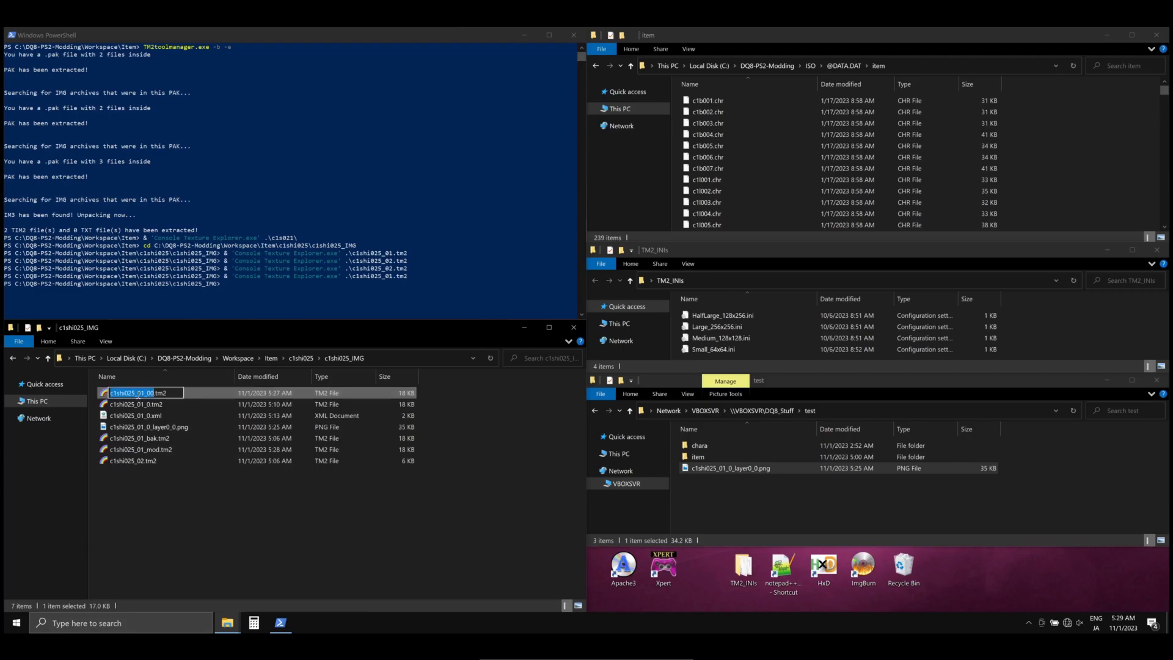
key(Right)
key(BackSpace)
key(BackSpace)
key(BackSpace)
key(Return)
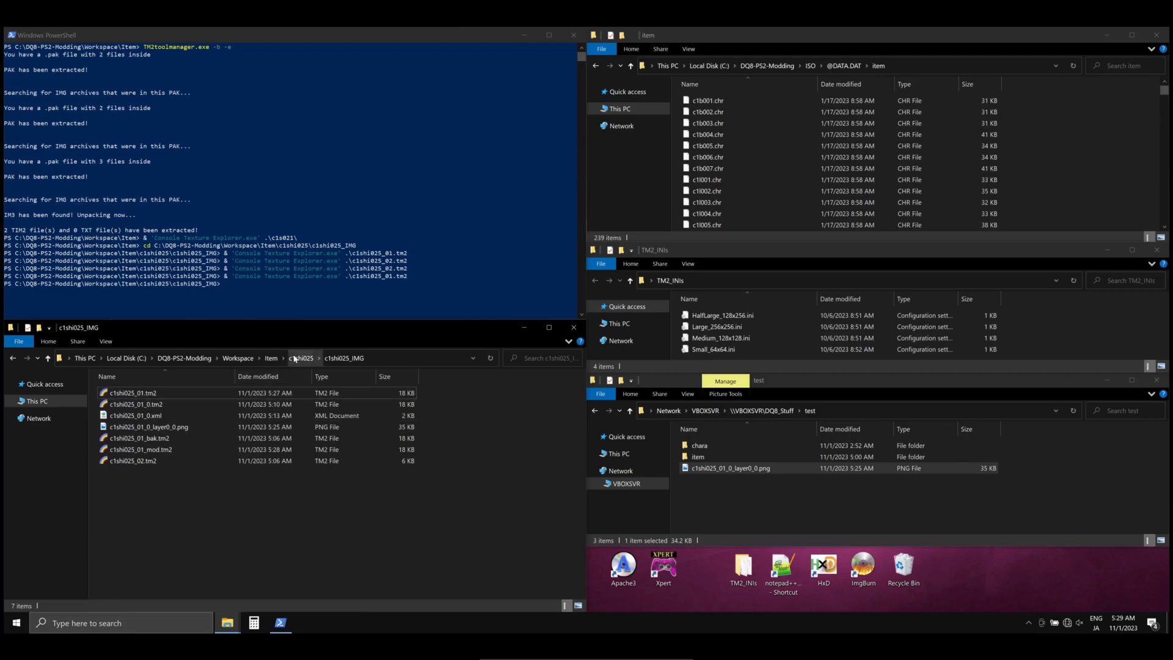
Repack the shield archive in PowerShell by running TM2toolmanager.exe on c1shi025.json from the Workspace\Item folder.
click(301, 358)
click(254, 533)
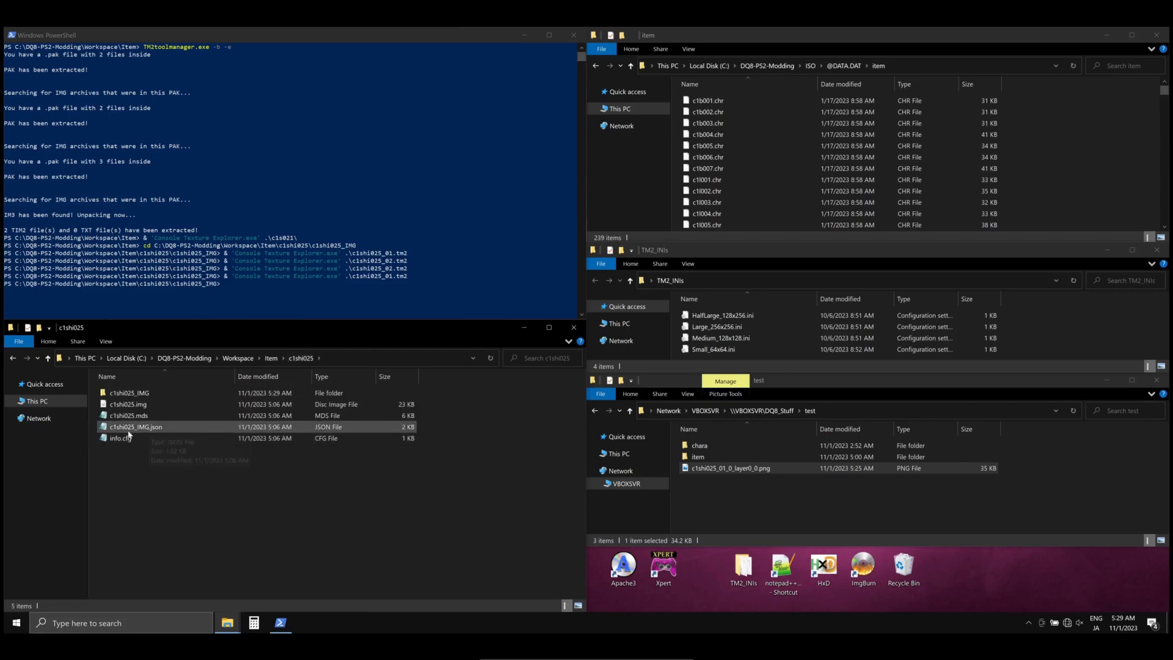
click(270, 358)
click(237, 284)
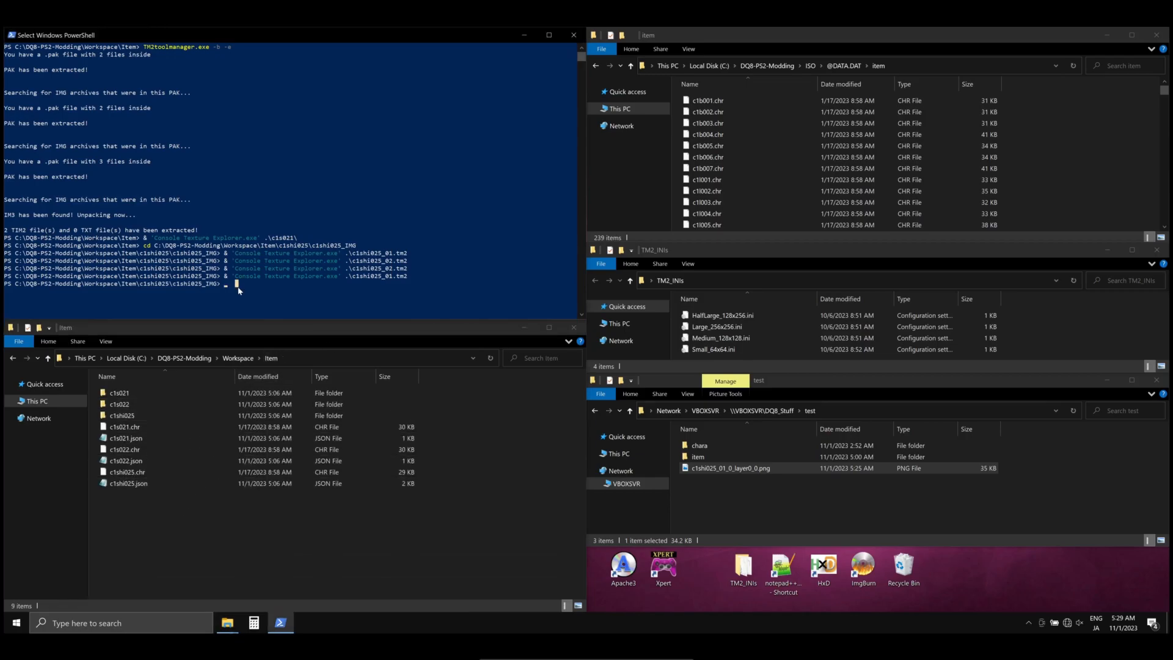
text(TM2toolmanager.exe)
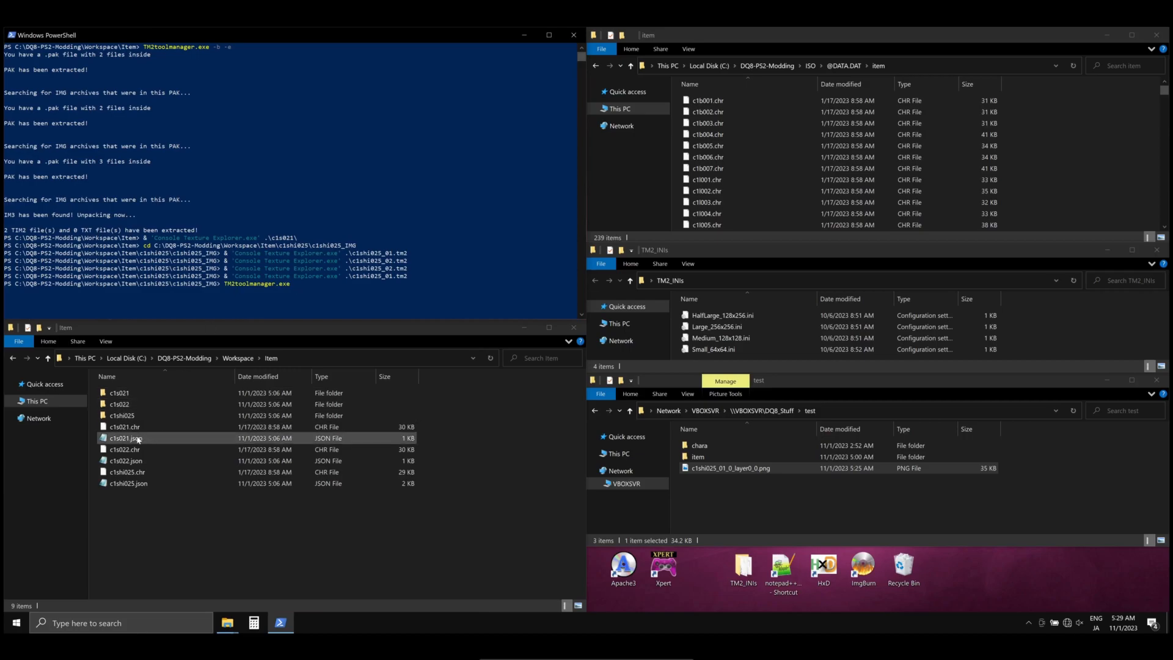
drag(128, 484, 363, 296)
key(Return)
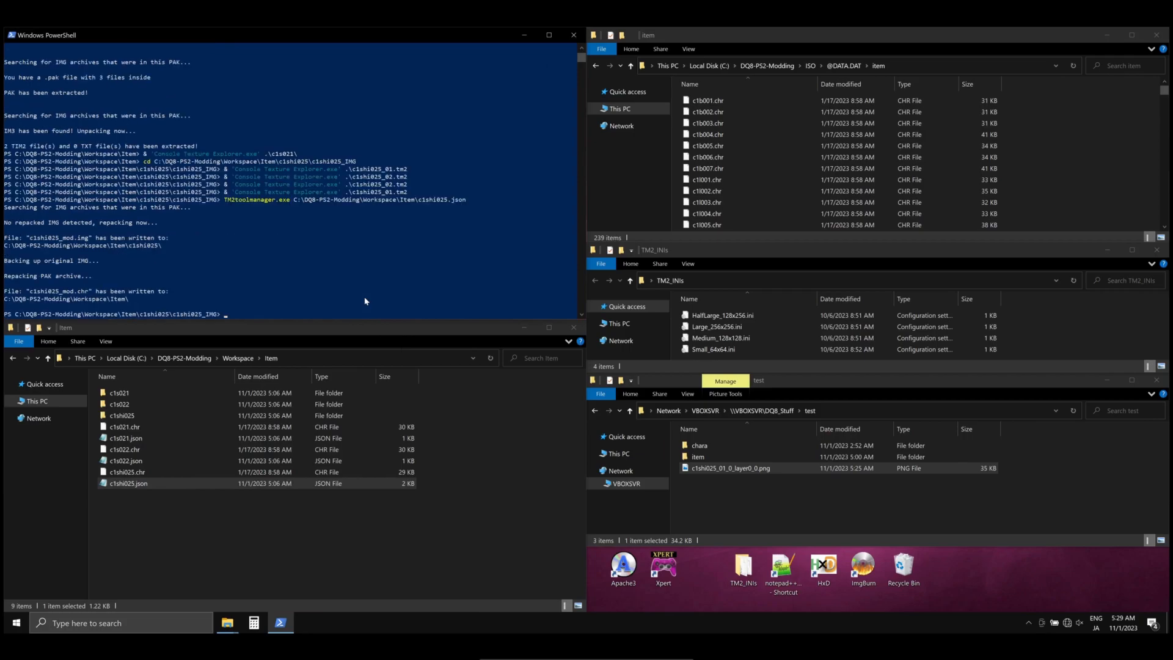
click(149, 495)
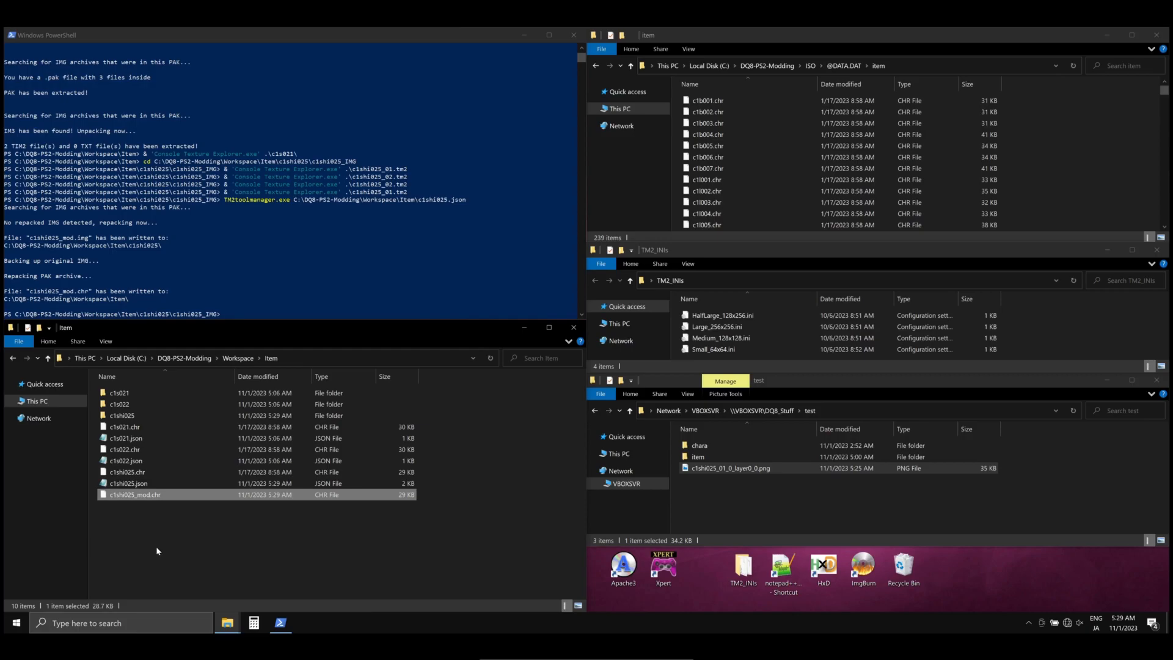
click(859, 52)
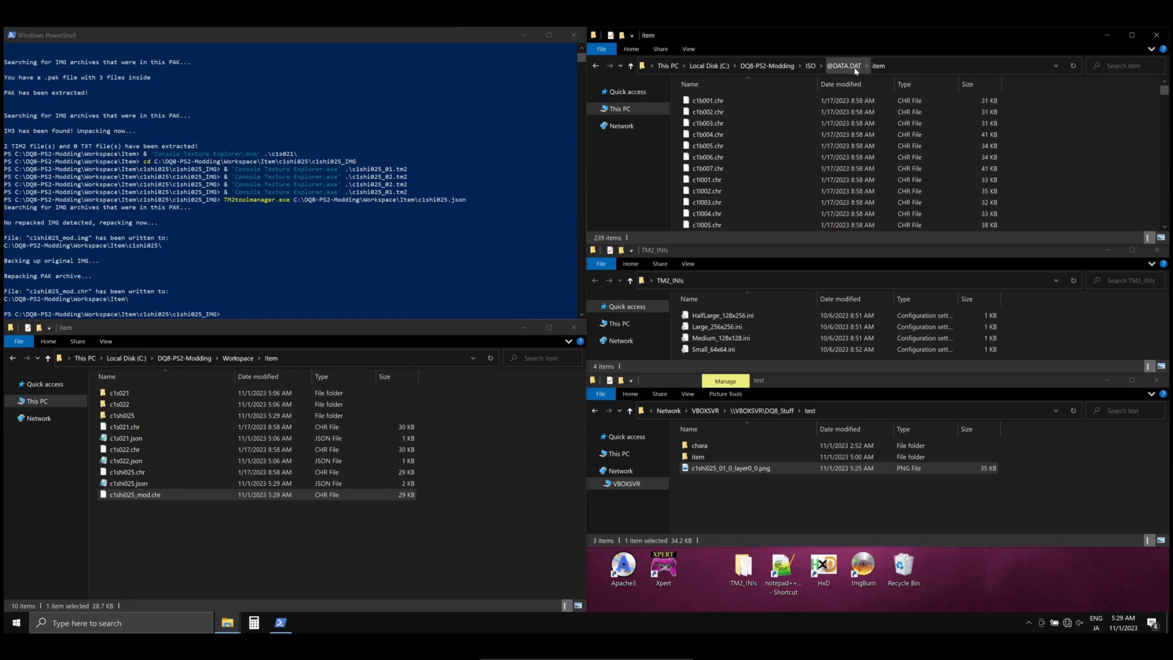
drag(149, 493, 1048, 196)
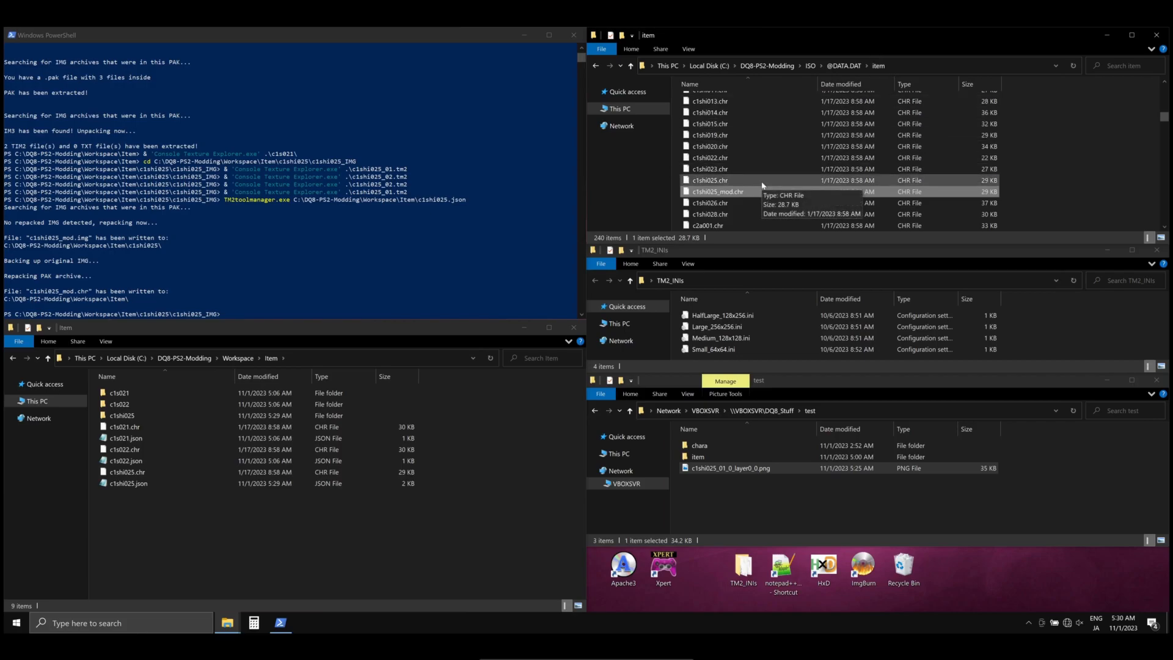
click(704, 182)
click(704, 180)
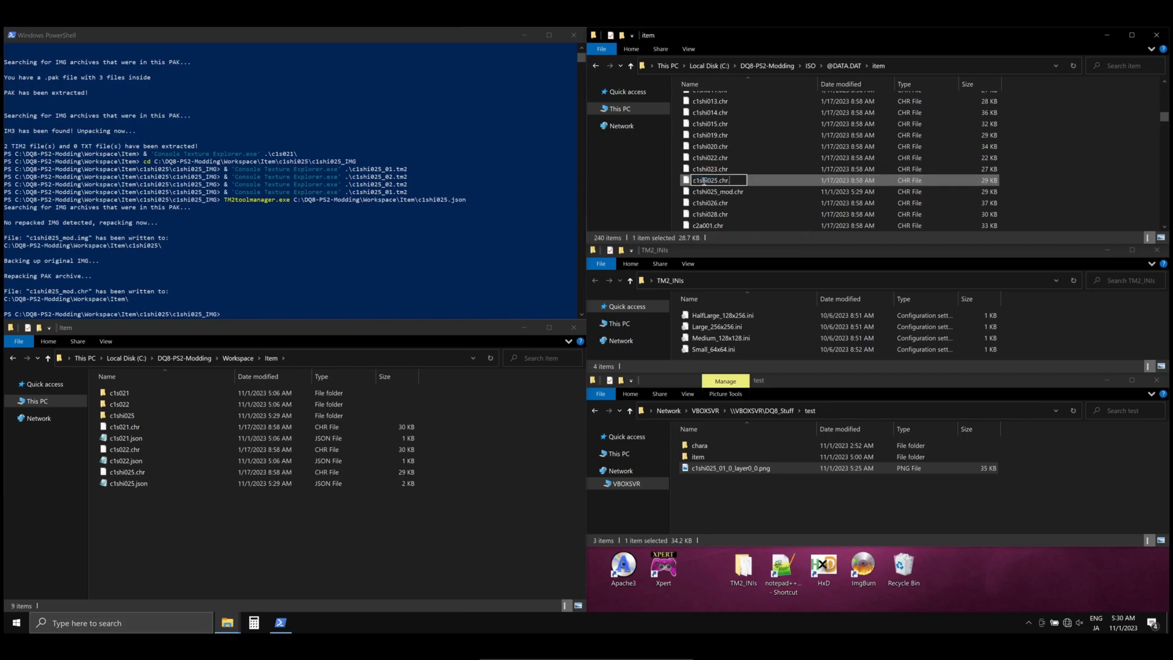
key(Return)
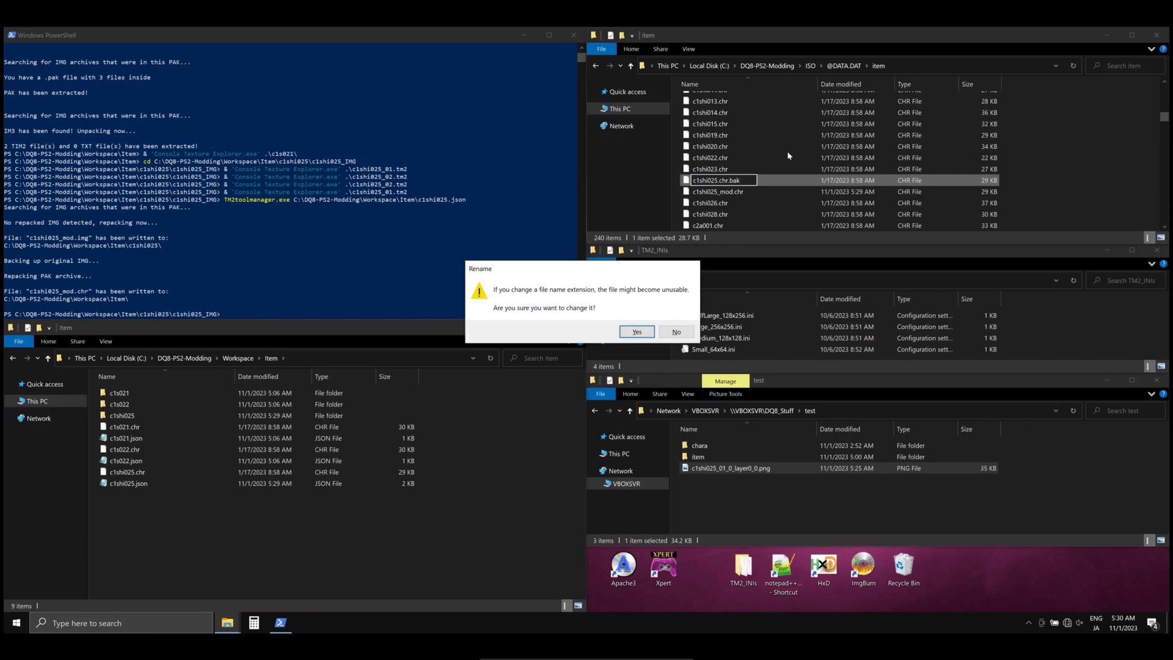
key(Return)
click(745, 191)
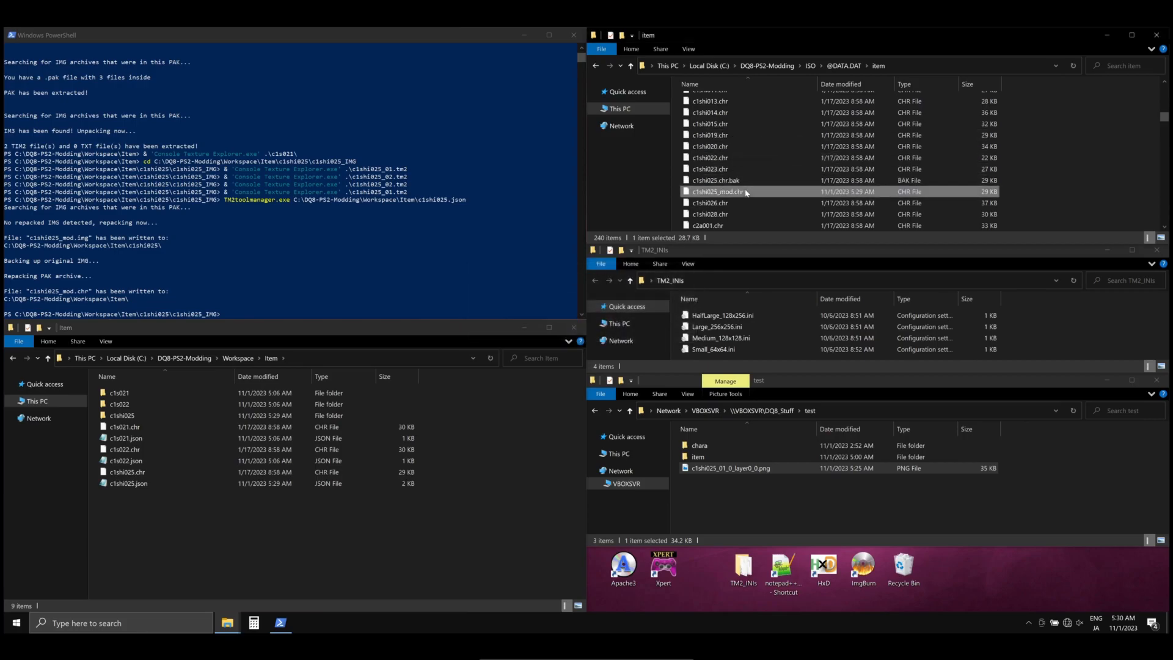
click(746, 193)
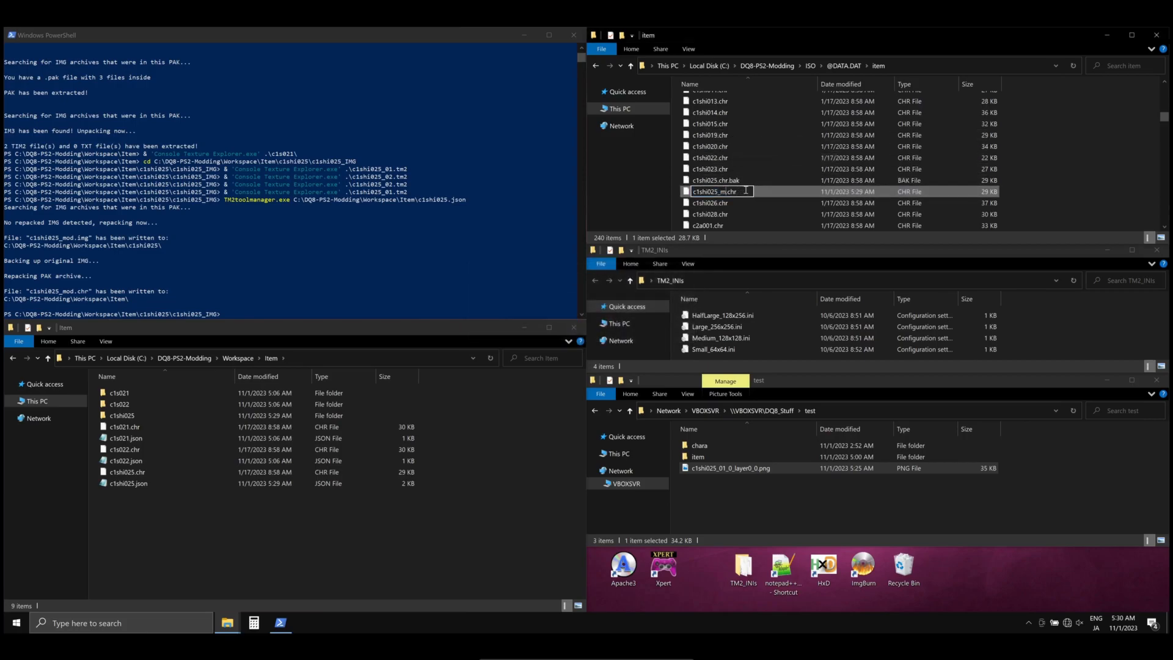
key(Return)
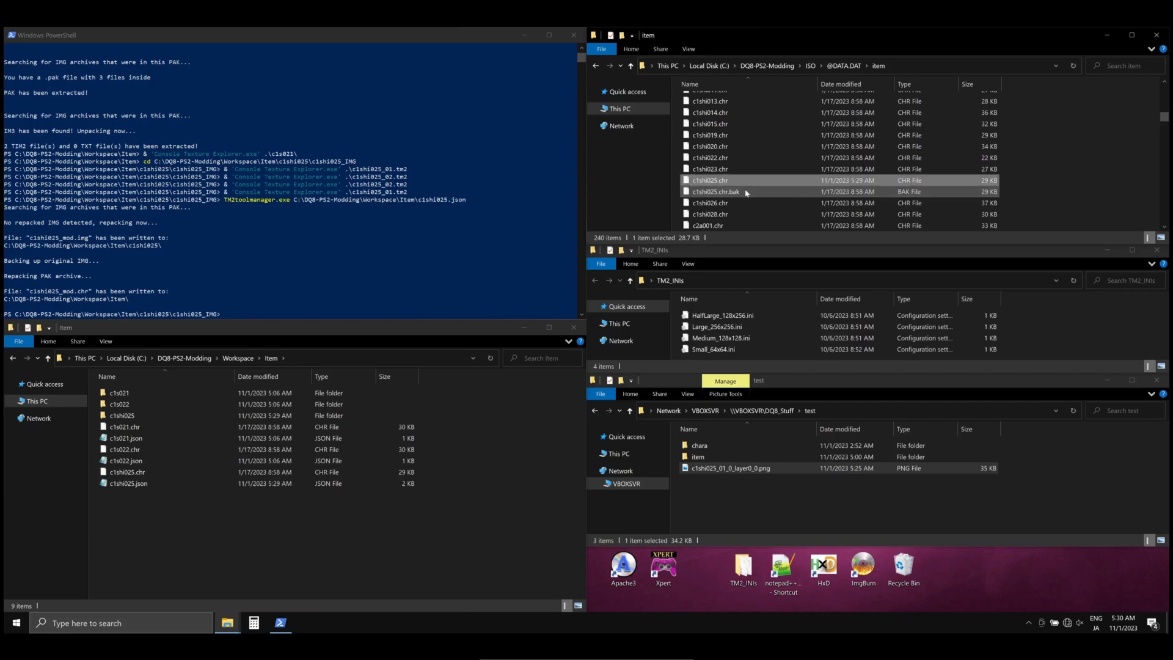
Launch Xpert, load DATA.DAT and DATA.HD6 from the ISO folder with the PS2 Rogue Galaxy V1.1 plugin, and rebuild the data file.
double_click(666, 572)
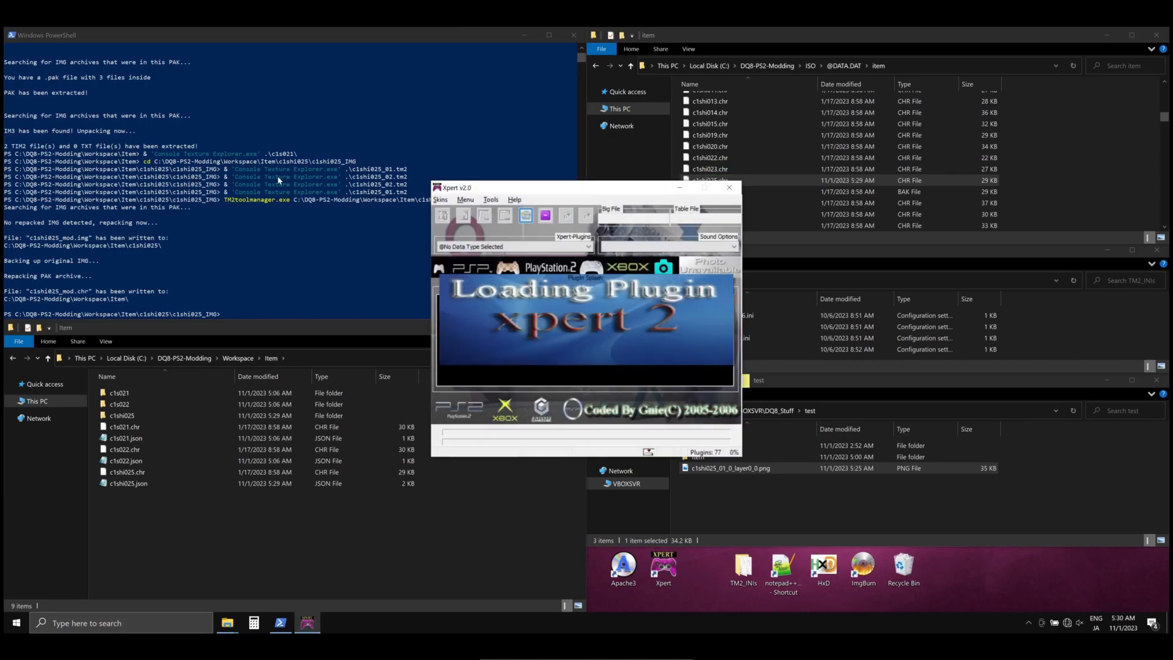
click(810, 66)
click(713, 124)
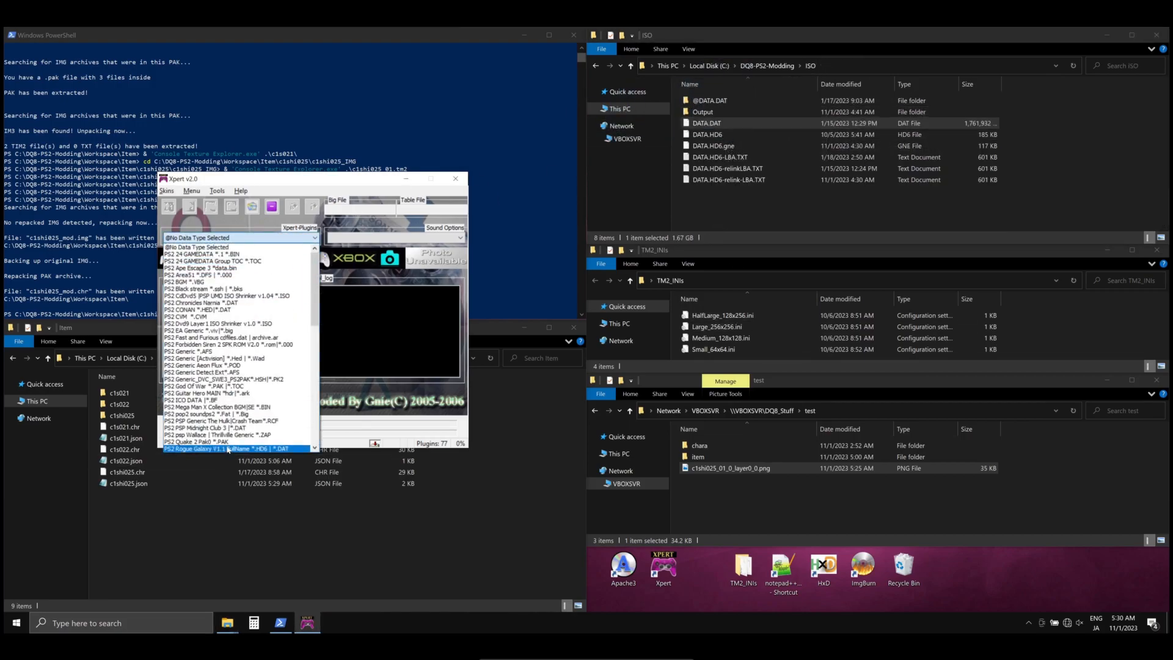
drag(719, 127, 428, 196)
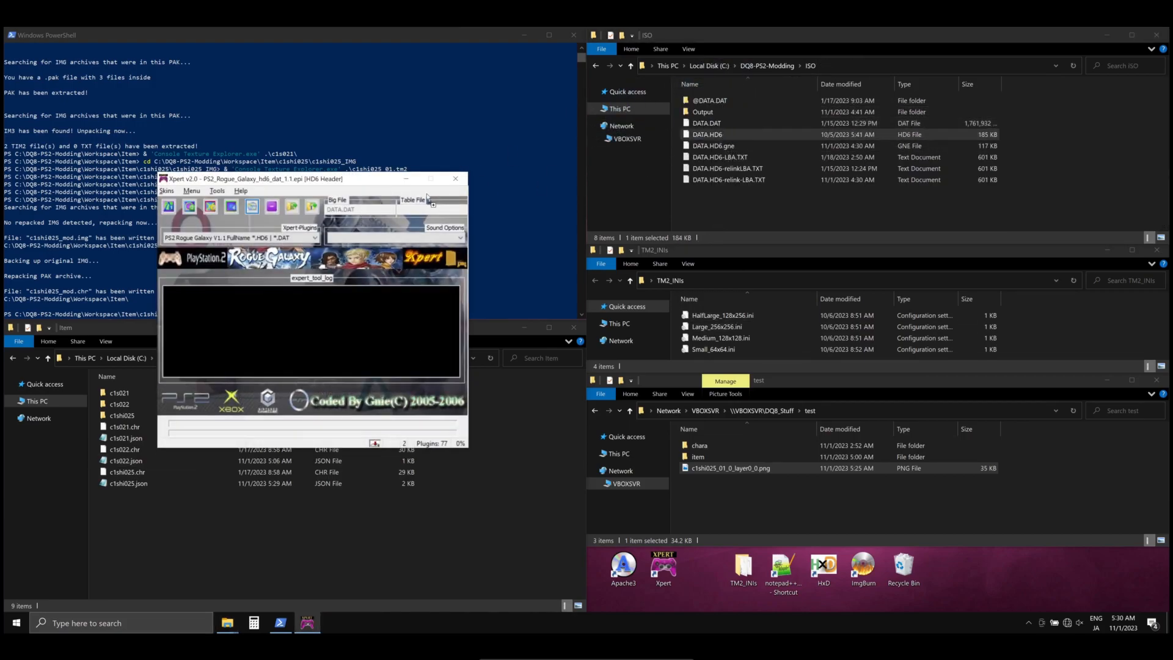
click(210, 207)
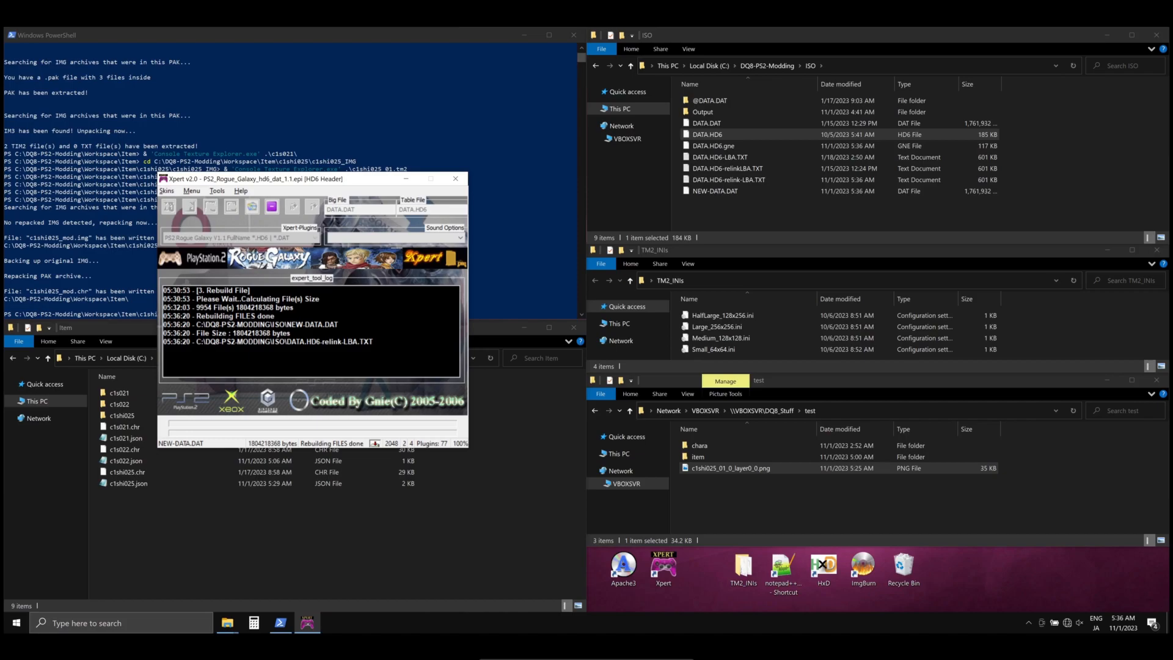
Close Xpert, move the rebuilt NEW-DATA.DAT into the Output folder, and open that folder.
click(455, 179)
drag(734, 191, 703, 112)
double_click(702, 112)
Launch ImgBurn and rename NEW-DATA.DAT in the Output folder as DATA.DAT.
double_click(864, 568)
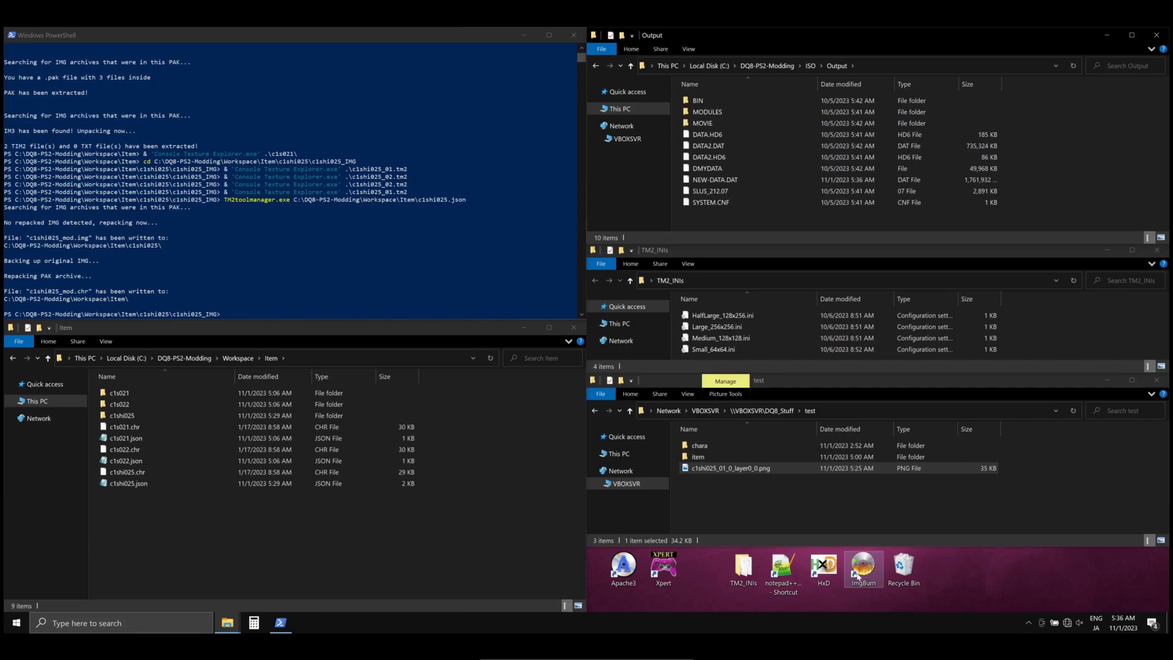
click(709, 180)
click(709, 179)
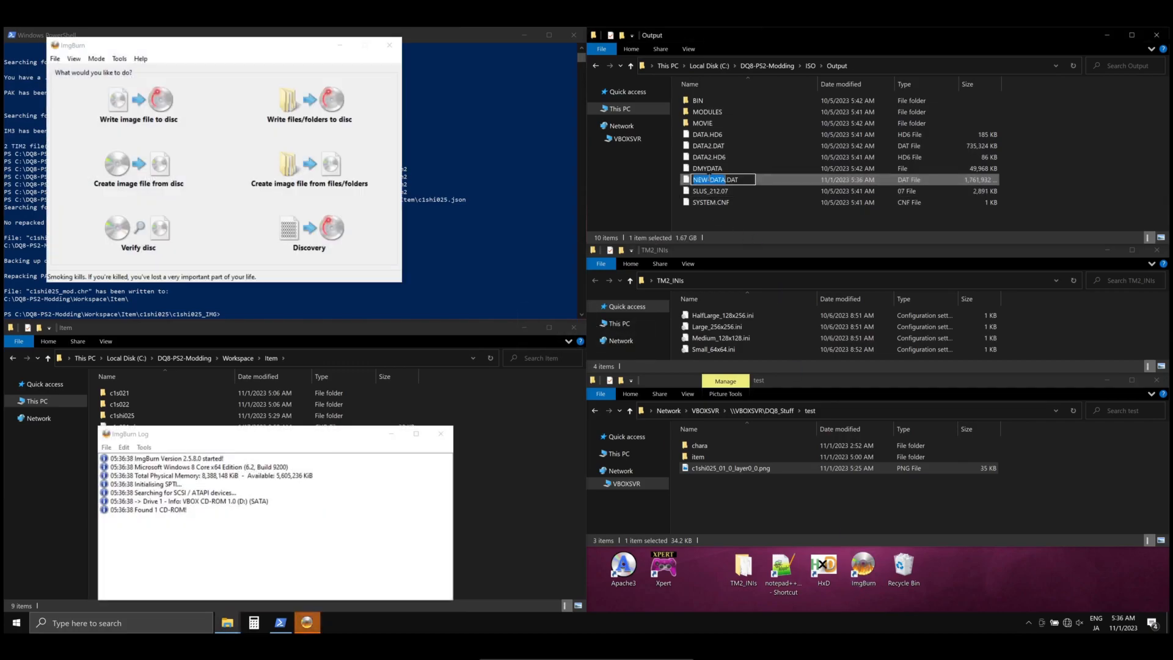
click(709, 179)
key(BackSpace)
key(BackSpace)
key(BackSpace)
key(BackSpace)
key(Return)
Build an ISO image named test from all files in the Output folder and save it in C:\DQ8-PS2-Modding.
click(309, 175)
drag(764, 221, 125, 122)
click(124, 250)
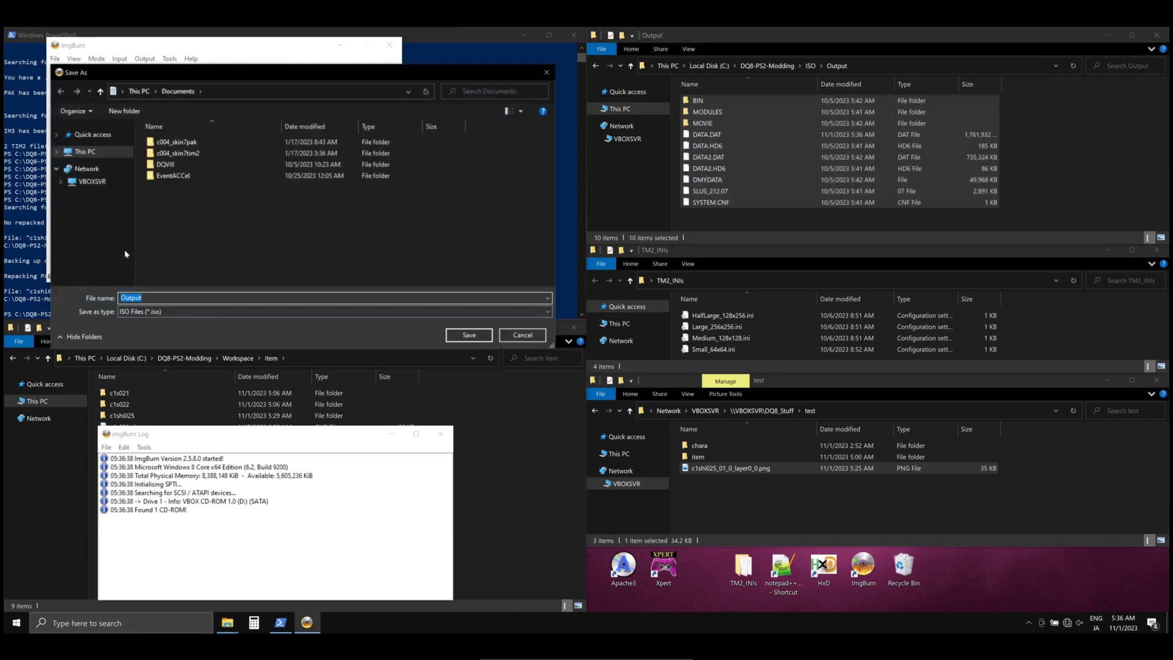
text(test)
click(85, 151)
double_click(183, 254)
double_click(183, 153)
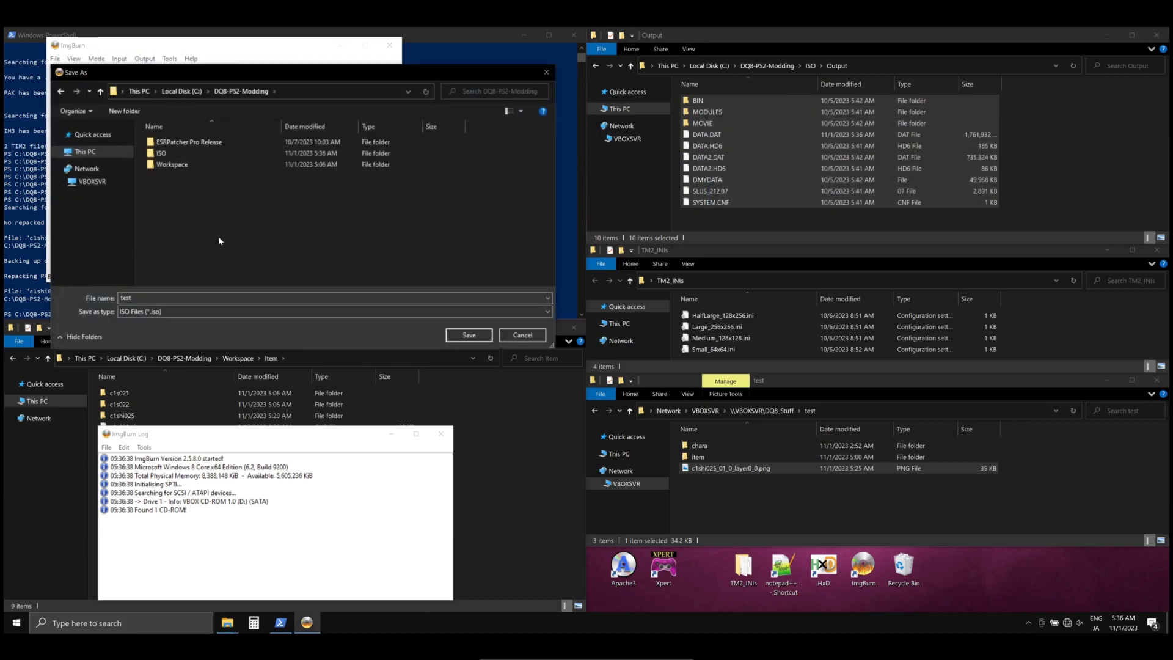
click(469, 335)
key(Return)
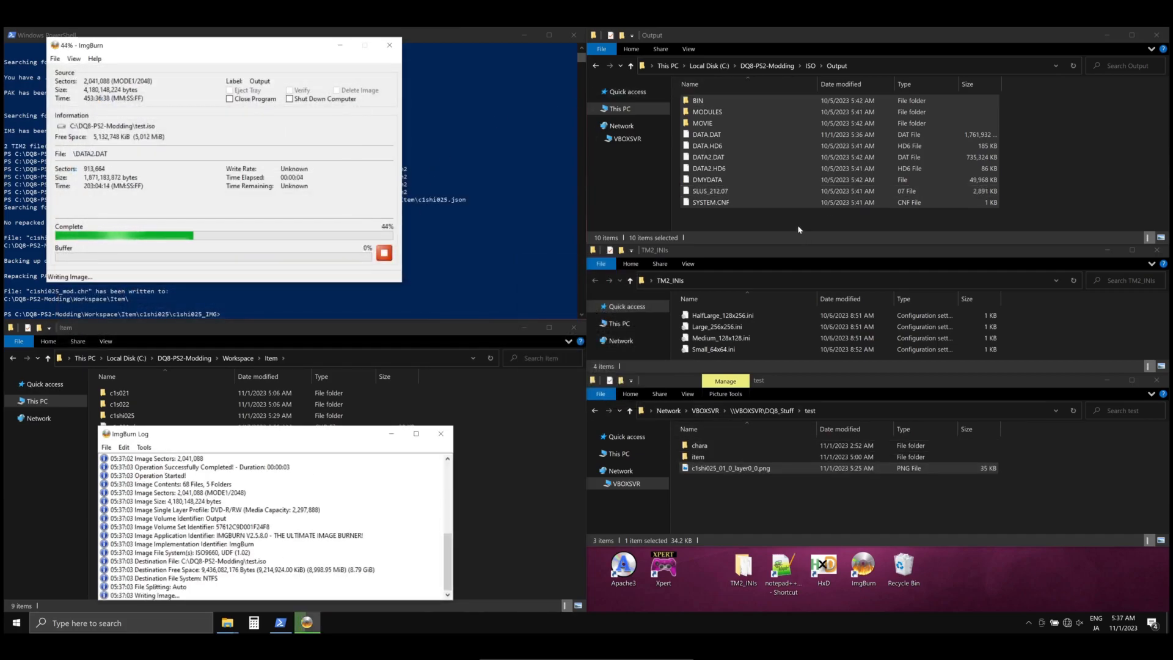
Close ImgBurn and copy test.iso from the DQ8-PS2-Modding folder into the shared DQ8_Stuff\test folder.
click(782, 217)
click(773, 67)
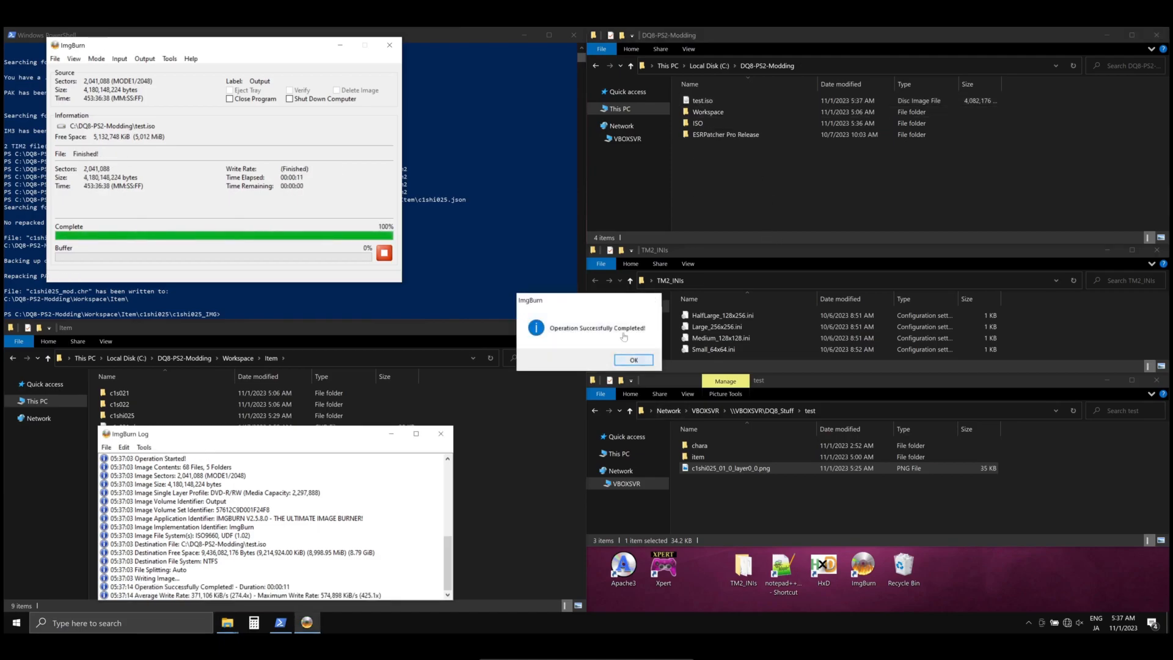
click(634, 361)
click(390, 47)
drag(703, 100, 744, 487)
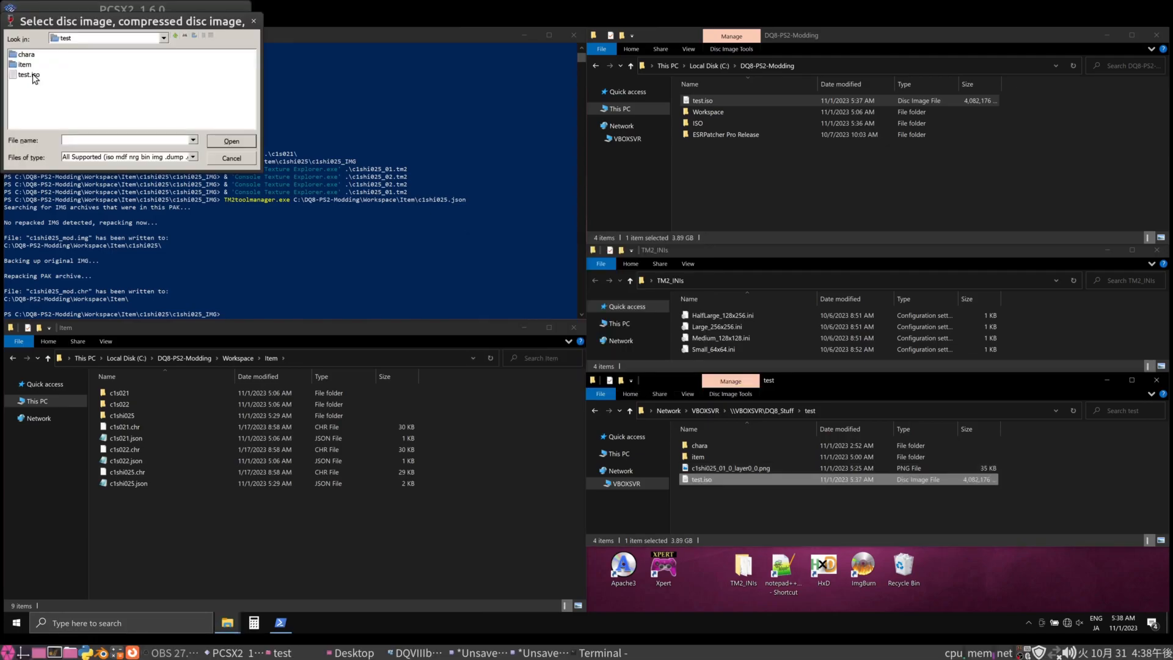
Switch to PCSX2, boot test.iso in full screen, and continue the saved adventure from memory card slot 1.
double_click(33, 75)
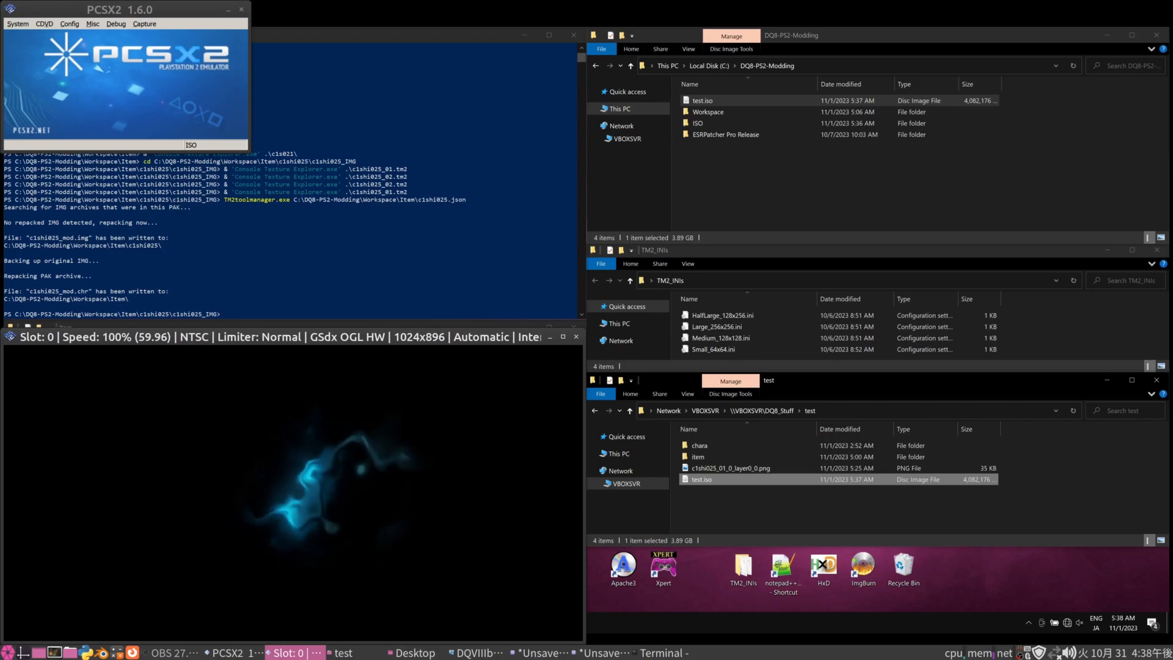
double_click(332, 522)
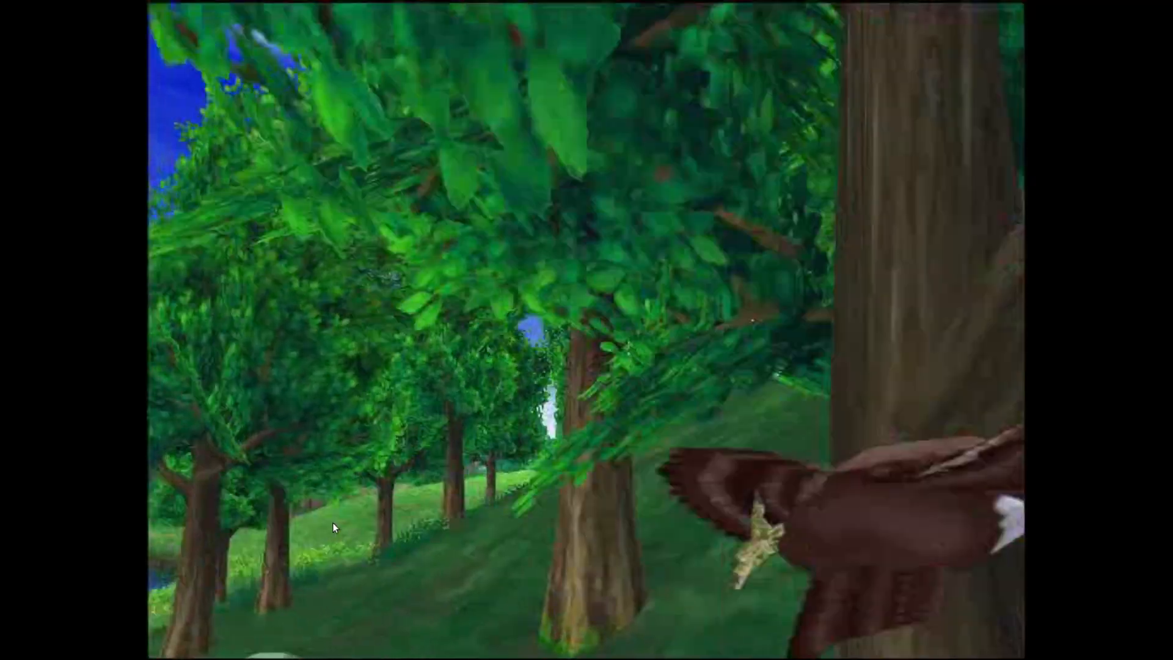
key(Return)
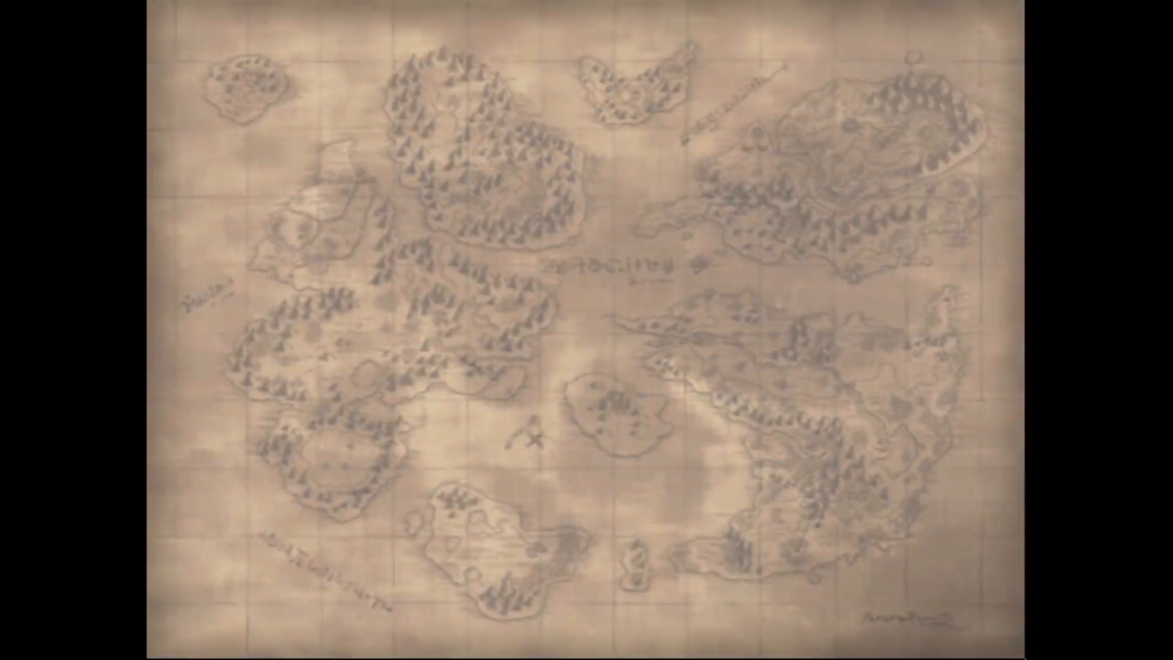
key(Return)
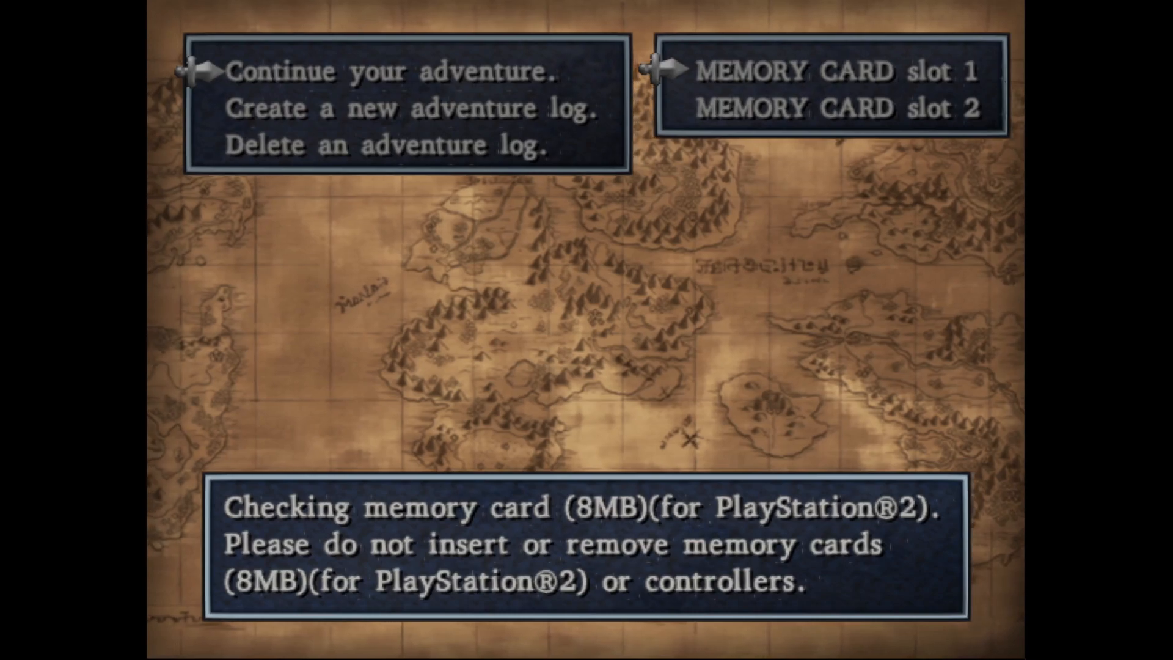
key(Return)
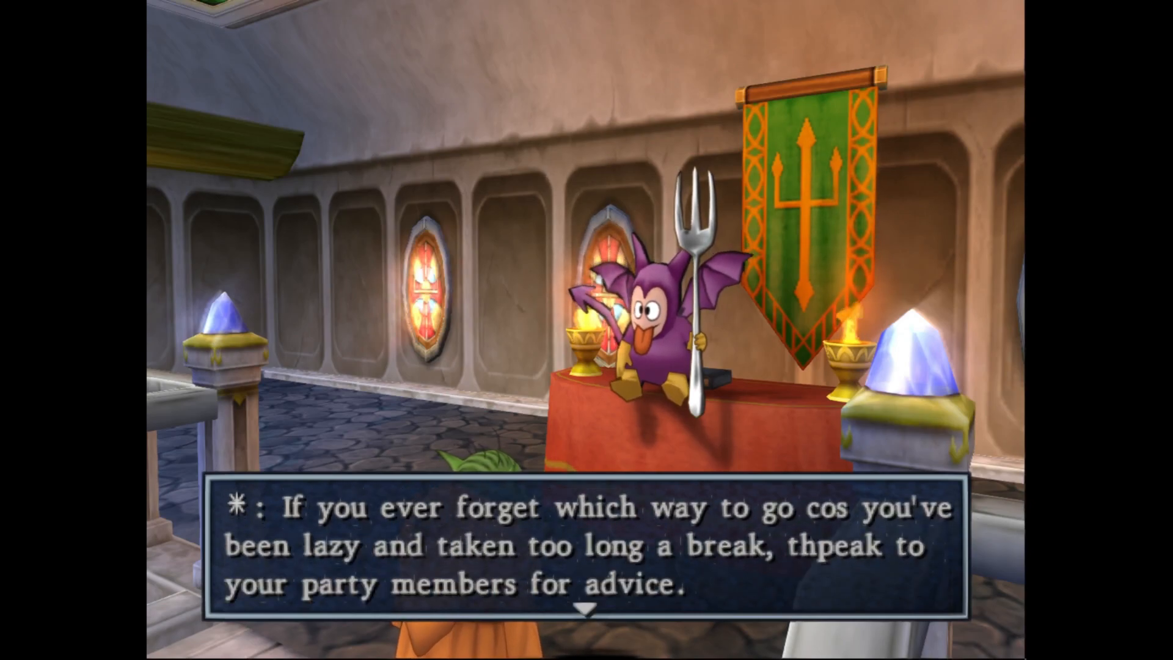
key(Return)
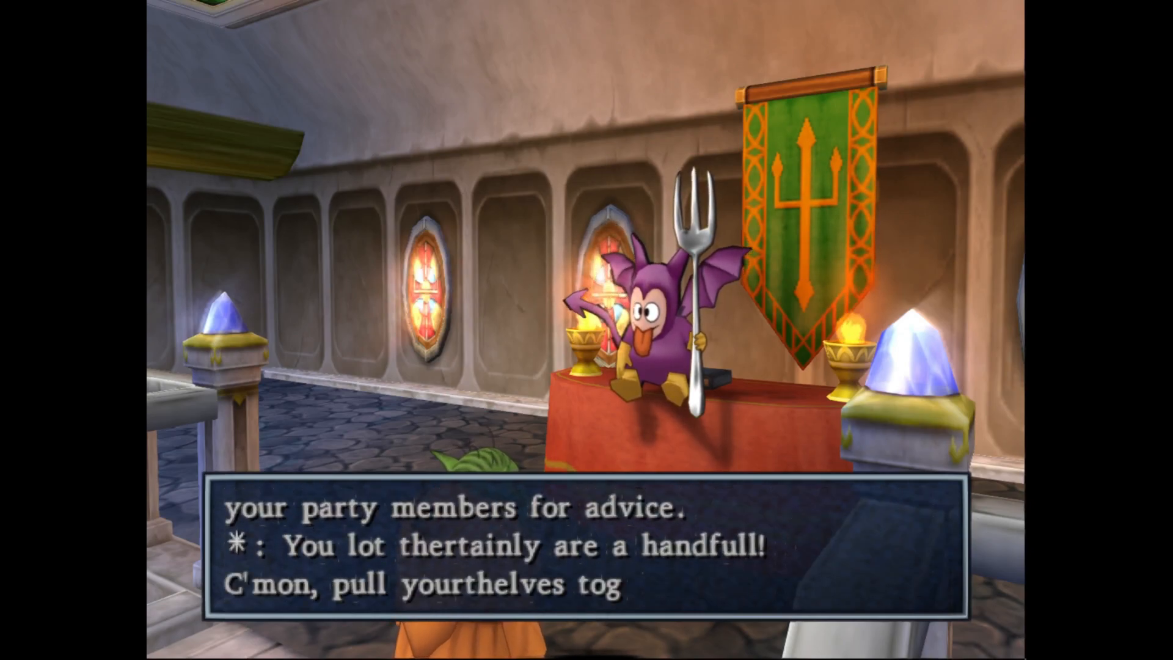
key(Return)
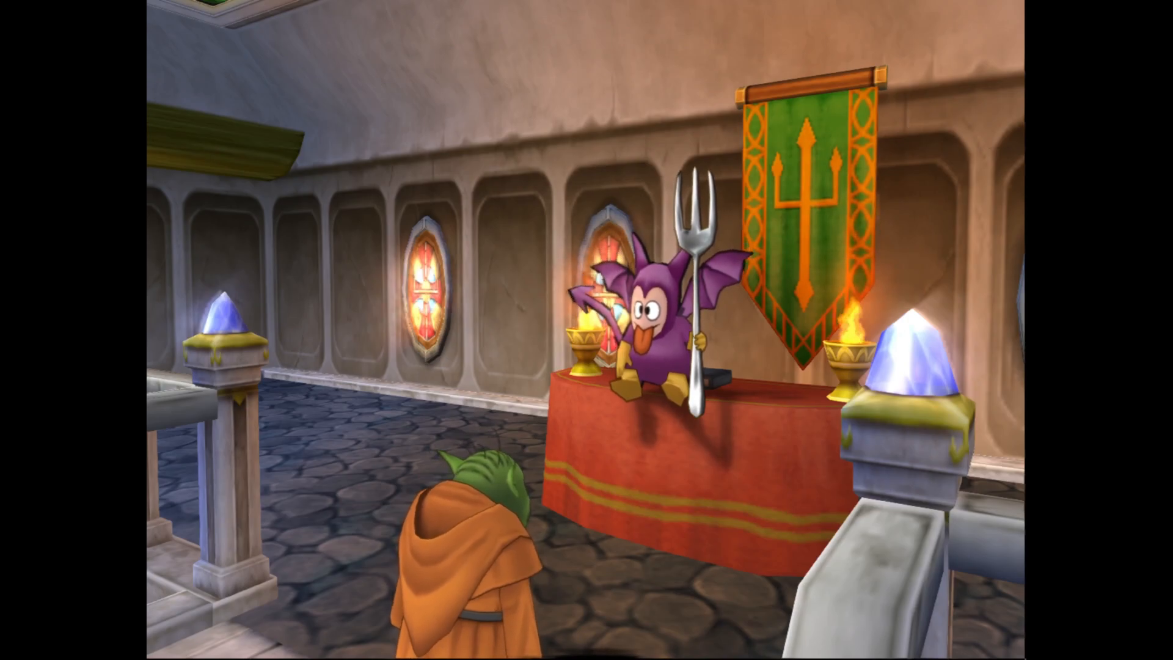
Rearrange the party line-up so that Hero is first and Jessica is second.
key(Escape)
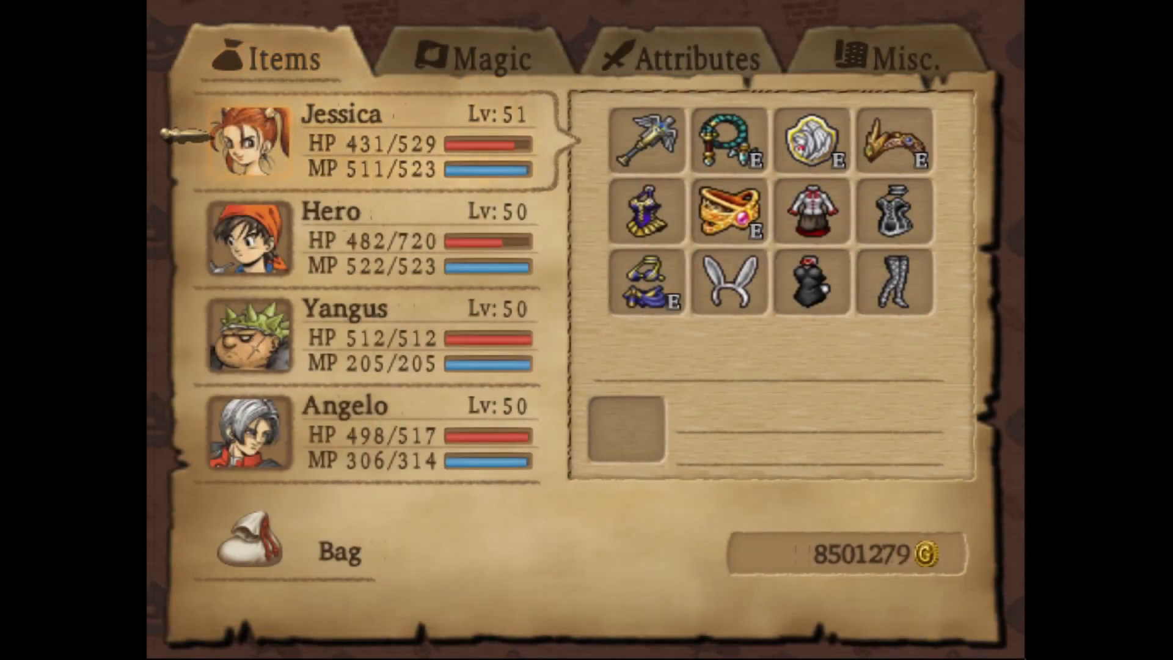
key(Escape)
key(Left)
key(Return)
key(Down)
key(Down)
key(Return)
key(Down)
key(Return)
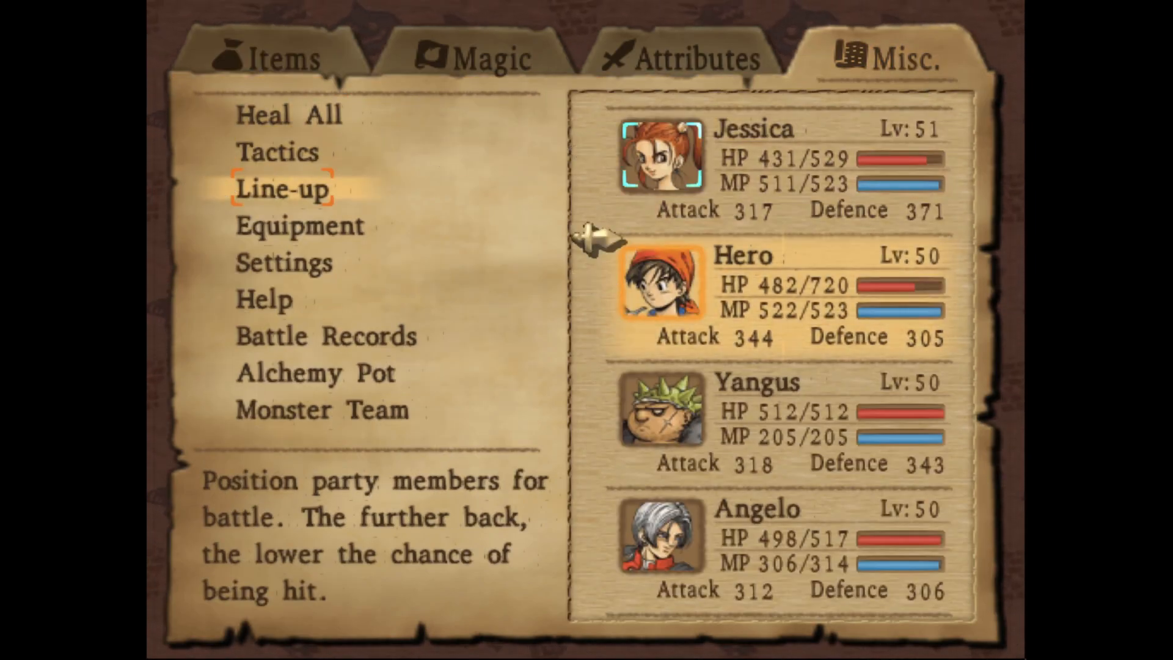
key(Up)
key(Return)
key(Escape)
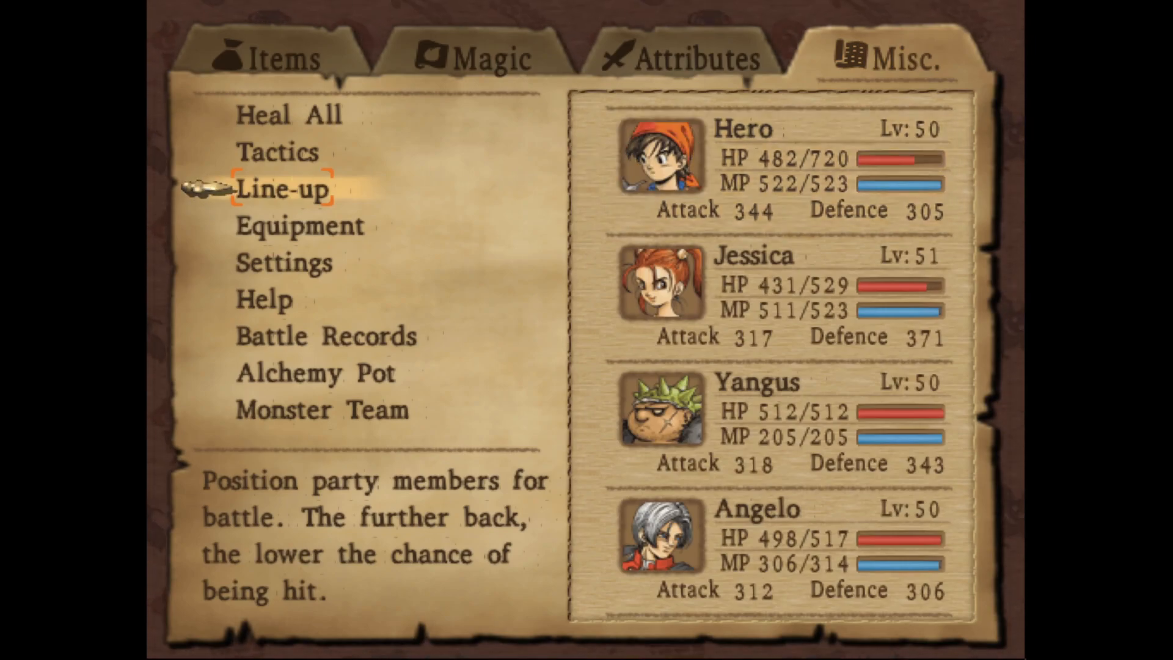
Equip Hero with the Dragovian king sword from his items and return to the game world.
key(Escape)
key(Right)
key(Return)
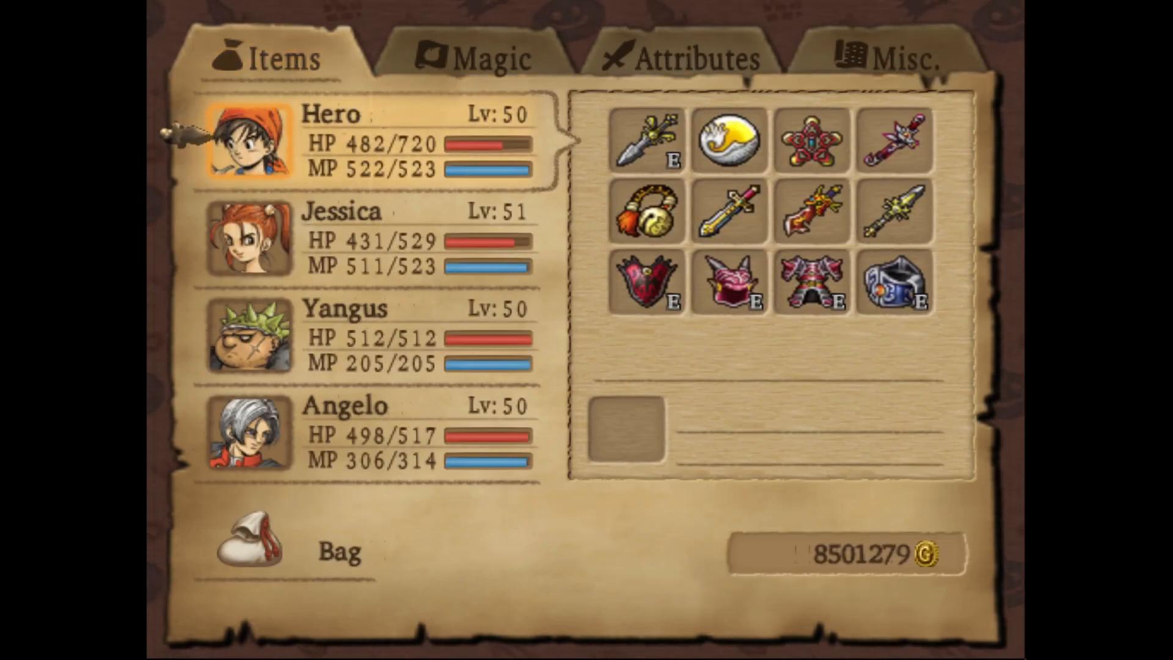
key(Return)
key(Right)
key(Right)
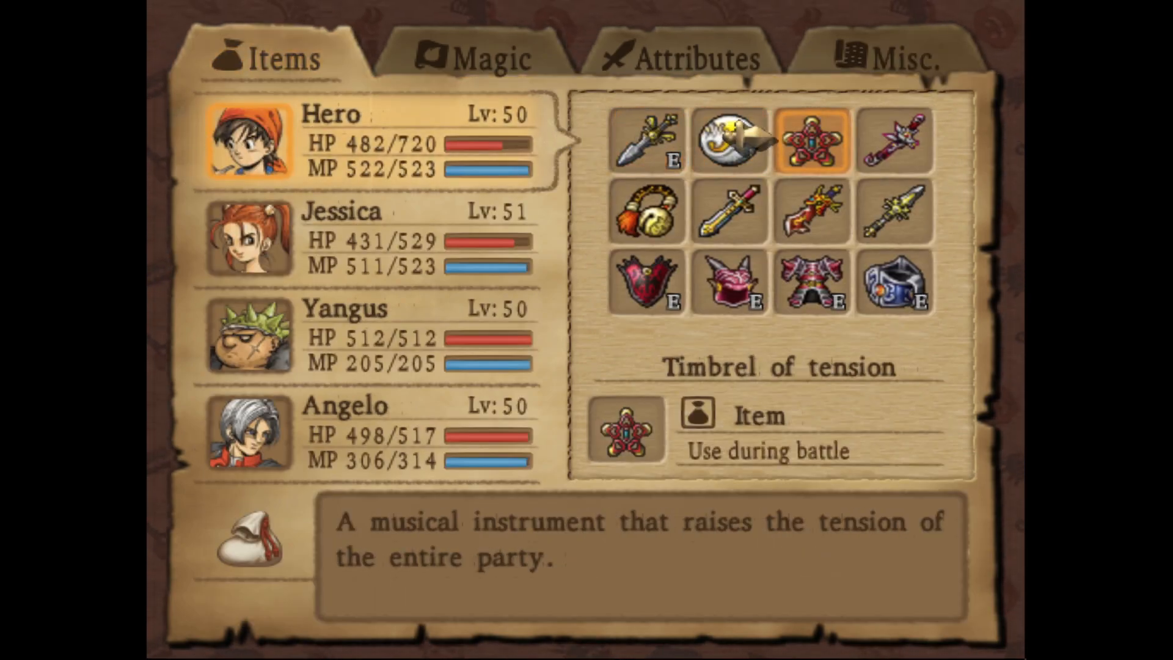
key(Right)
key(Return)
key(Down)
key(Down)
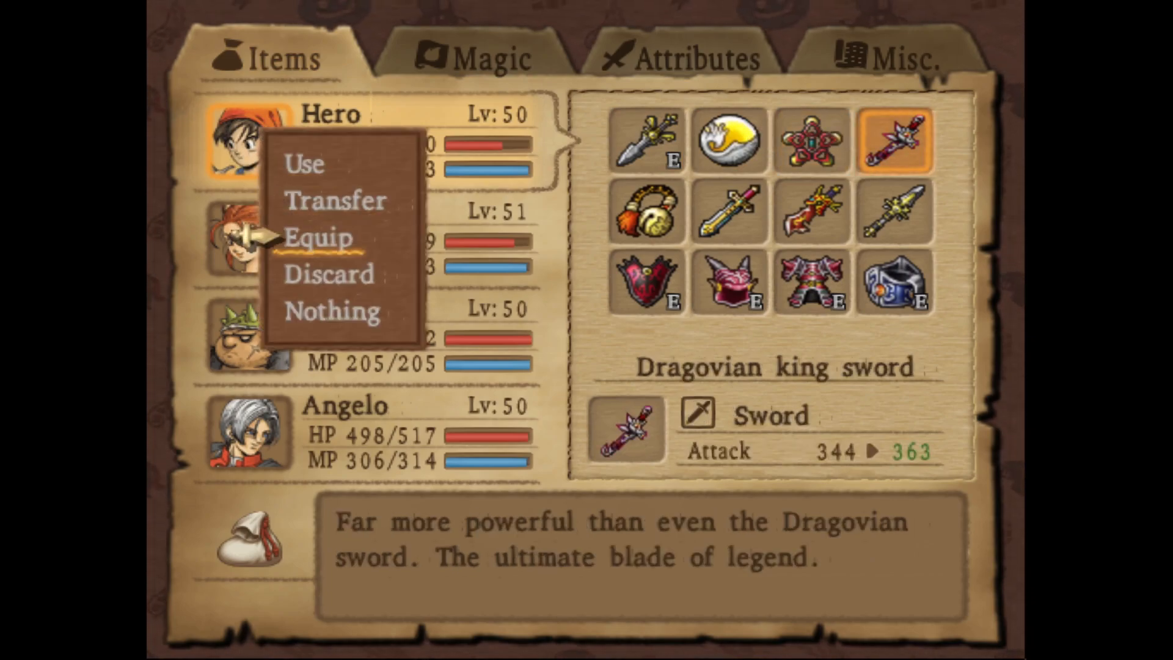
key(Return)
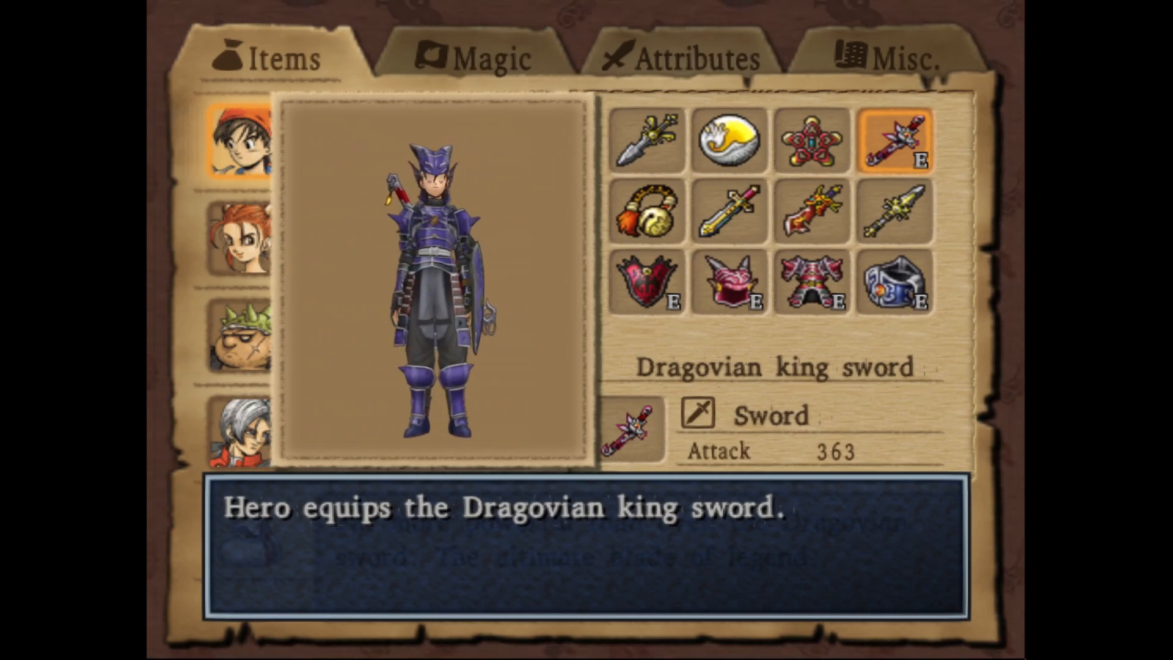
key(Return)
key(Escape)
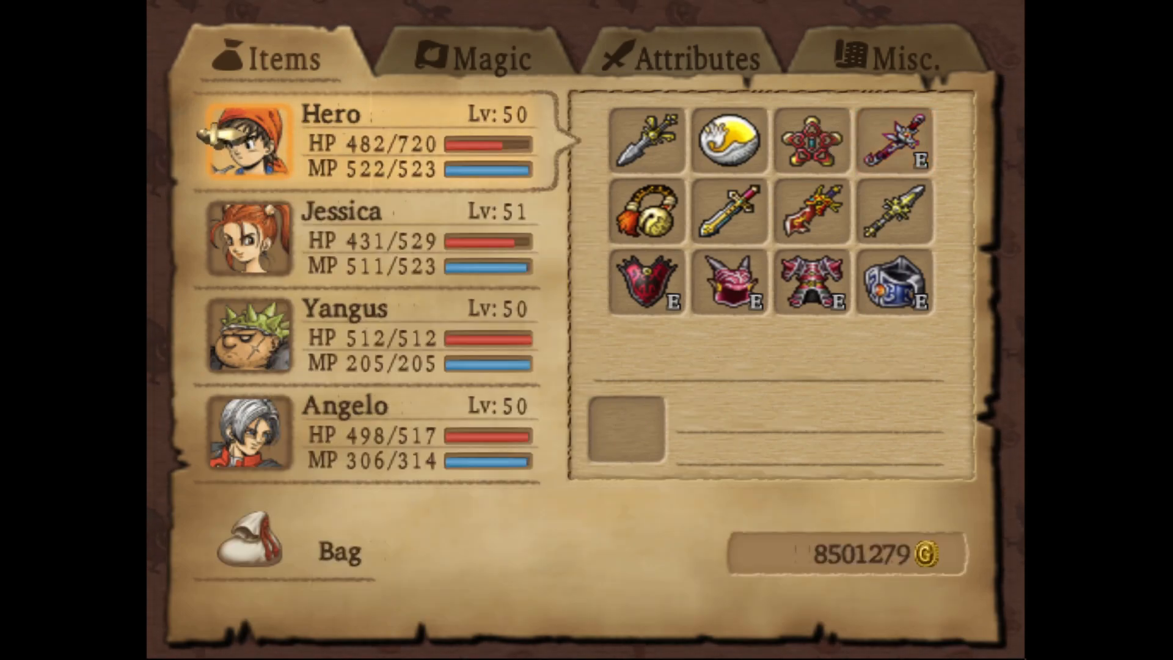
key(Escape)
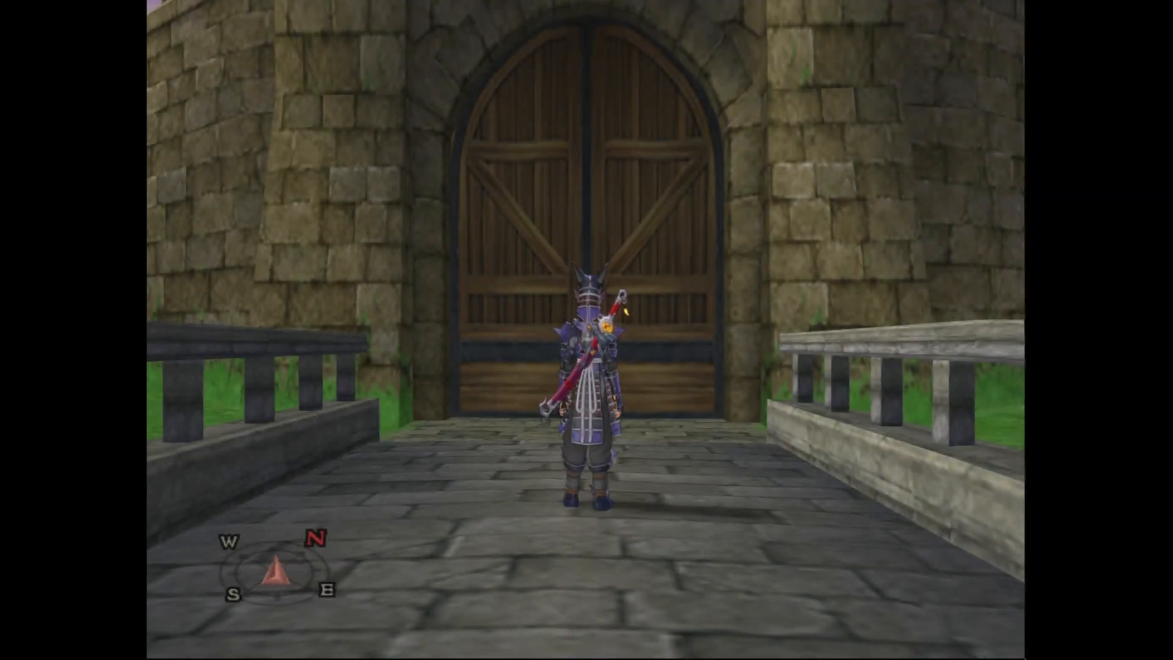
key(Down)
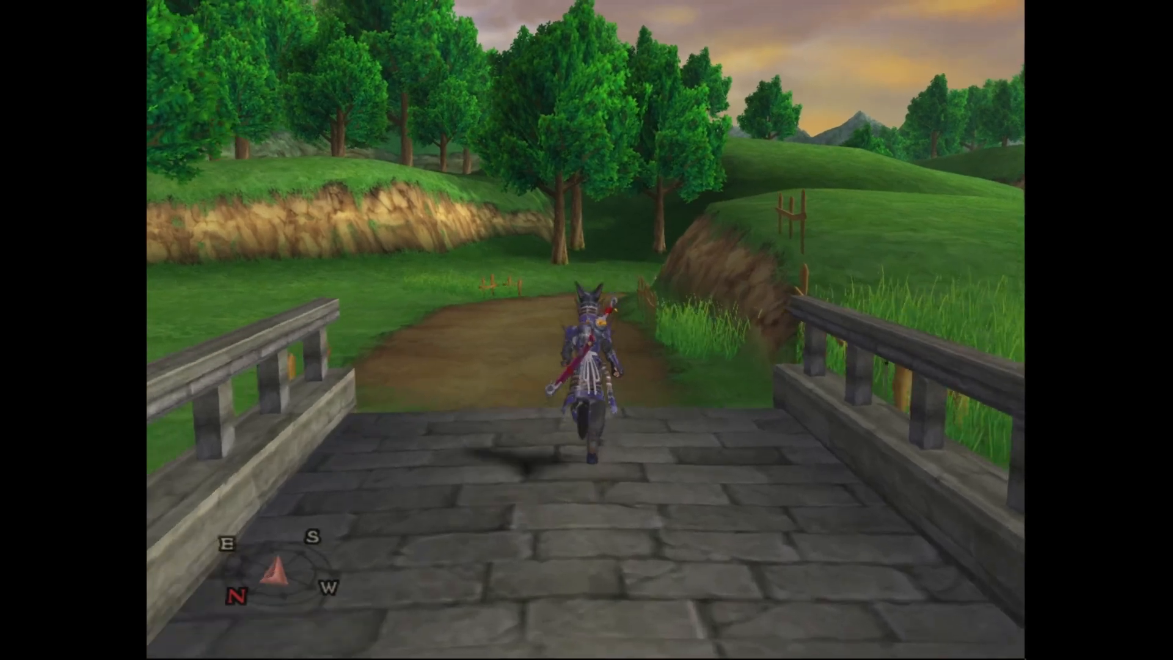
key(Up)
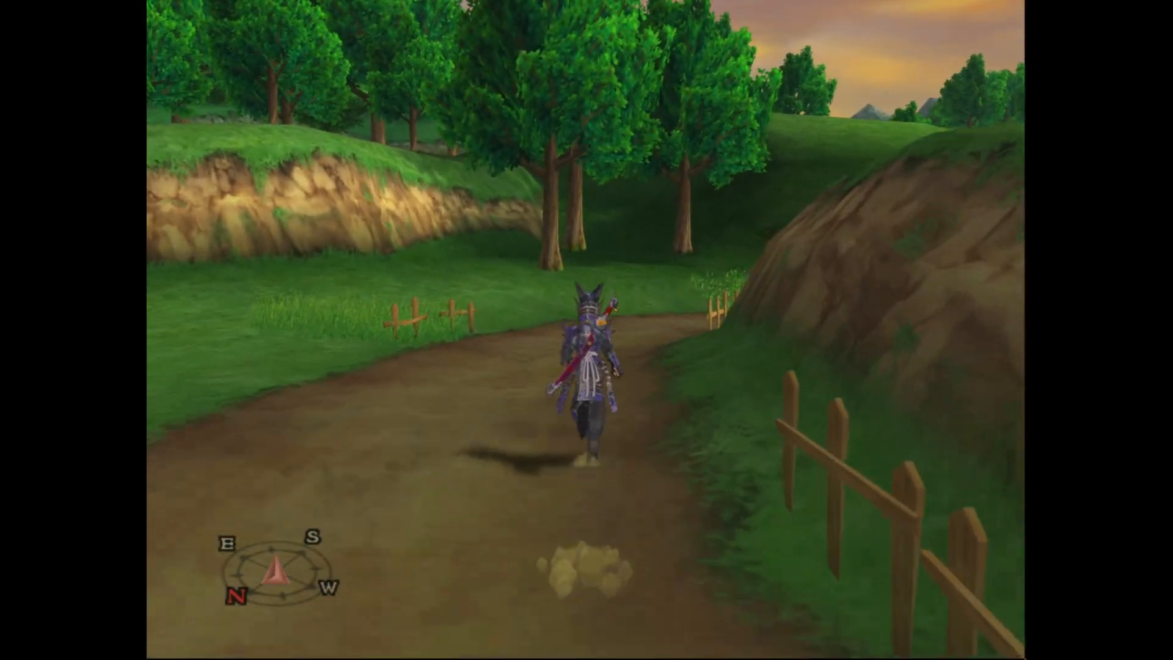
key(Up)
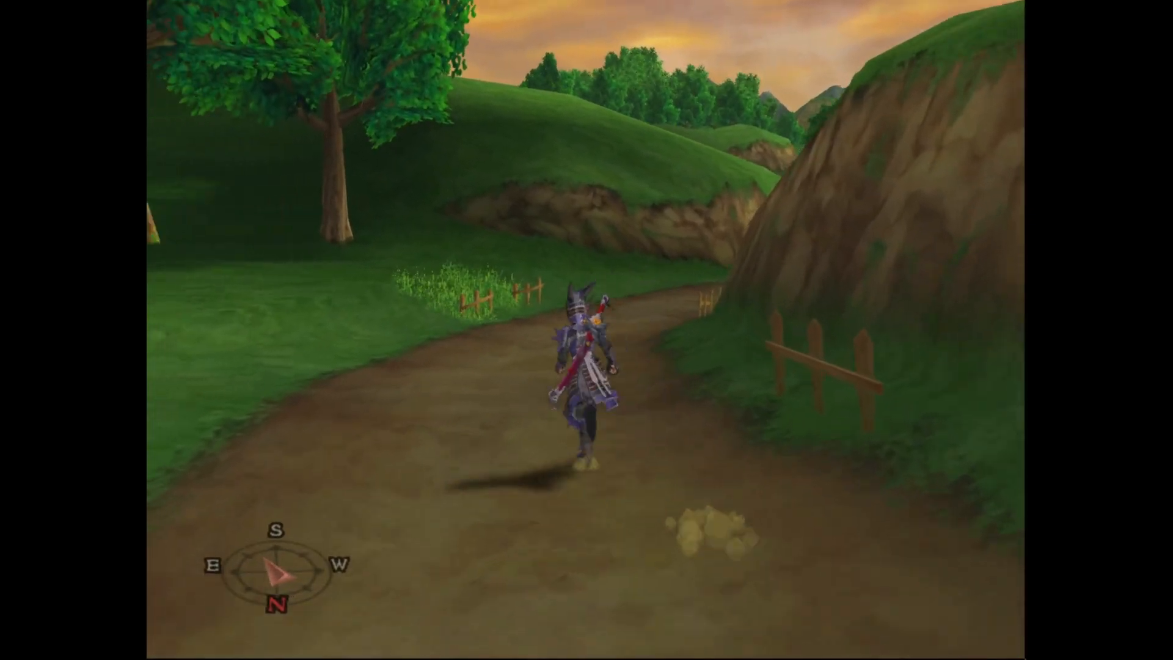
key(Up)
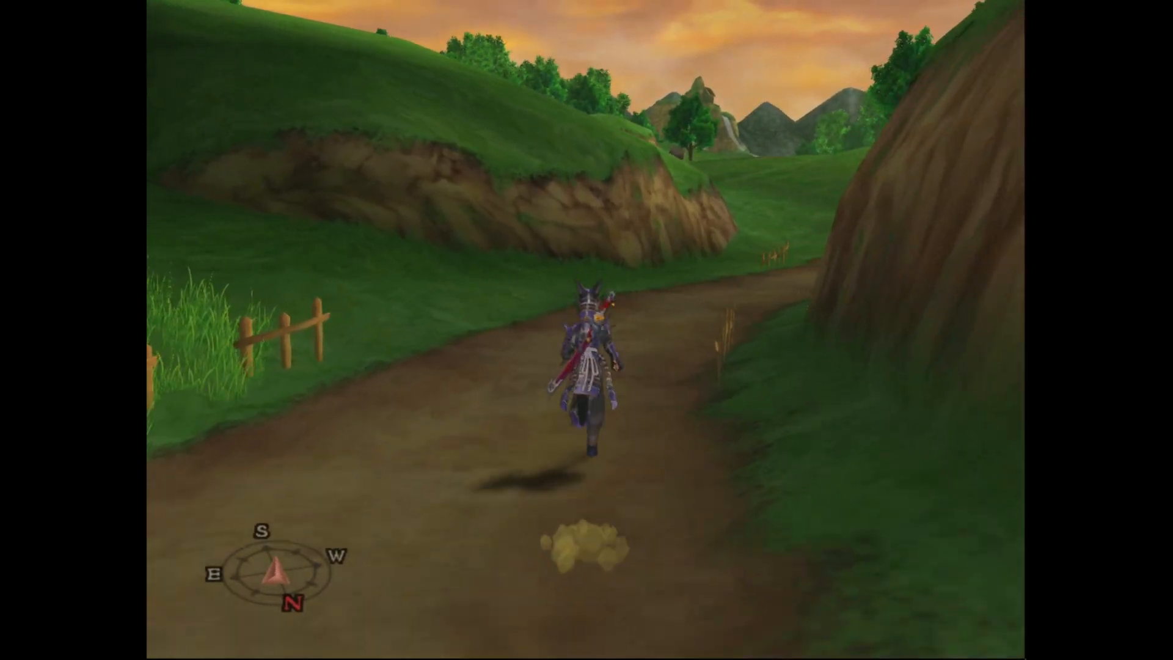
key(Up)
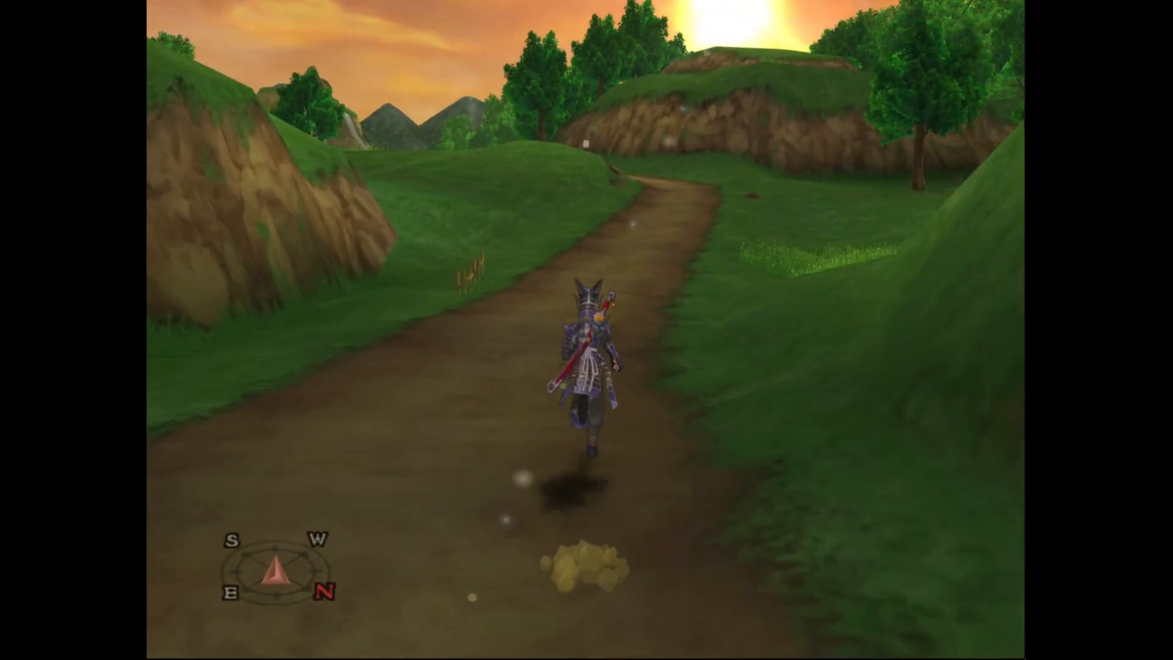
key(Up)
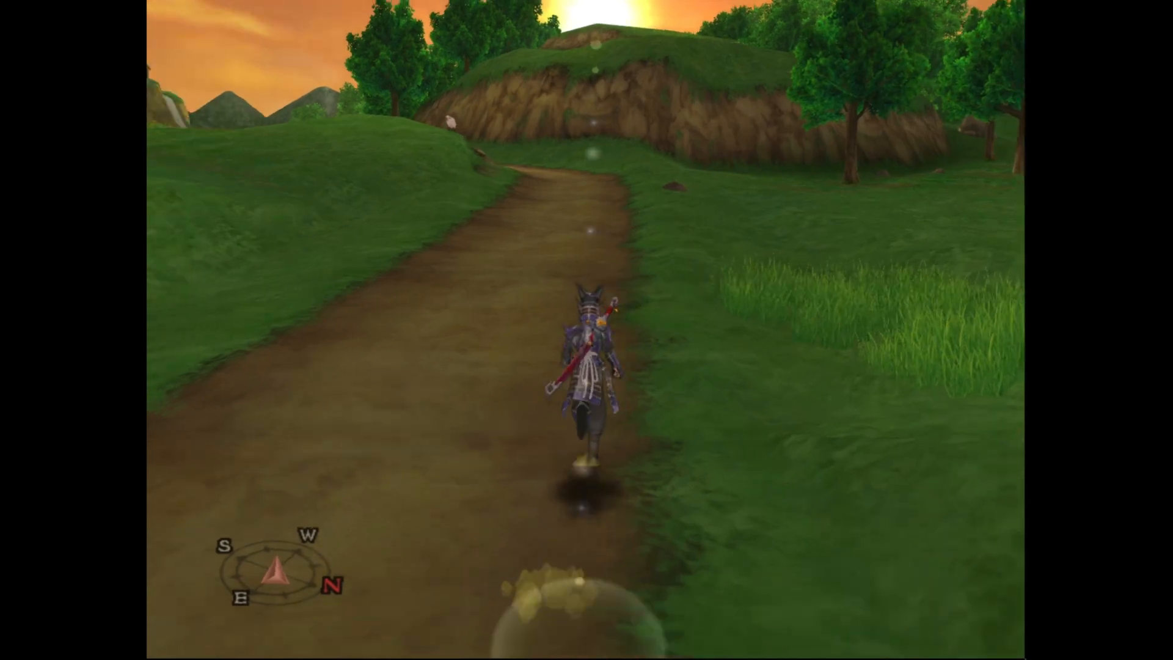
key(Up)
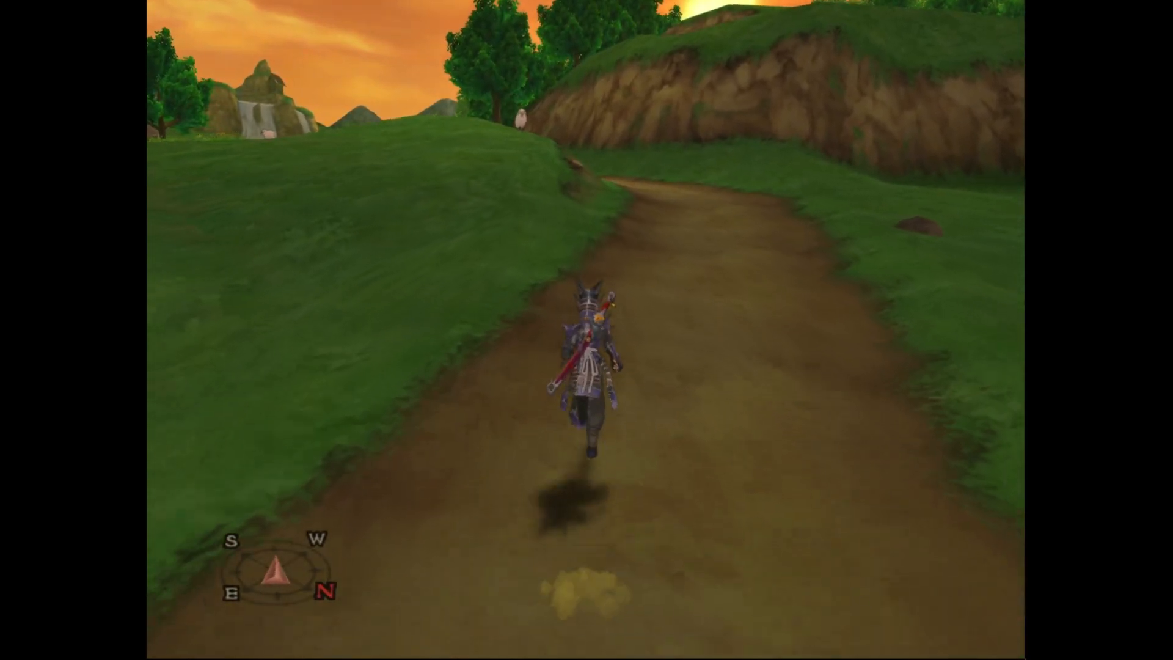
key(Up)
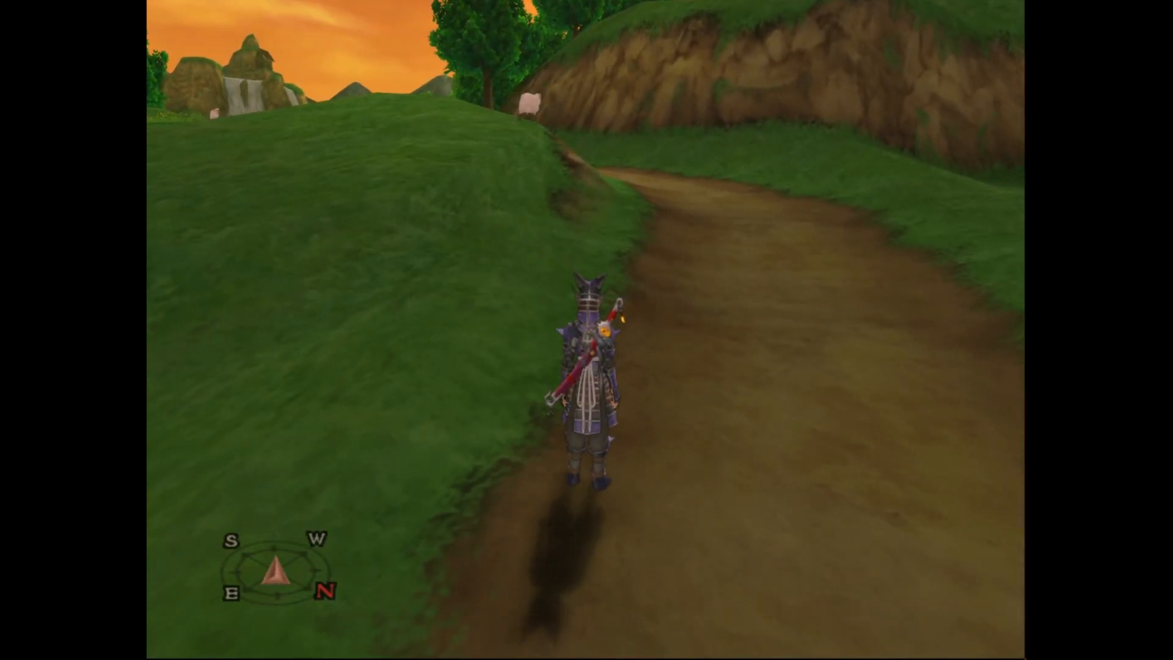